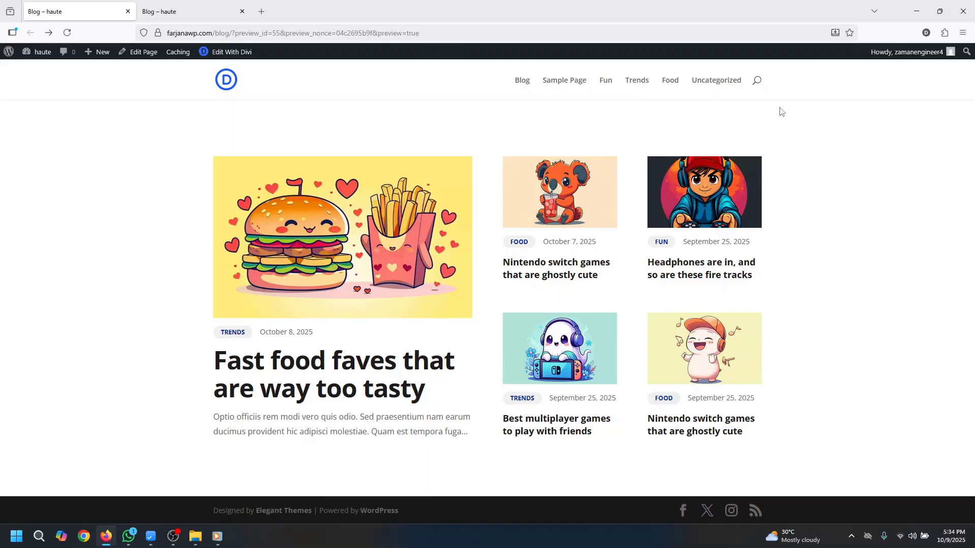
Examine the first column's loop settings and the available post types in the finished blog layout
{"action": "key", "text": "ctrl+Tab"}
{"action": "mouse_move", "coordinate": [974, 302]}
{"action": "left_mouse_down"}
{"action": "mouse_move", "coordinate": [974, 450]}
{"action": "mouse_move", "coordinate": [973, 294]}
{"action": "left_mouse_up"}
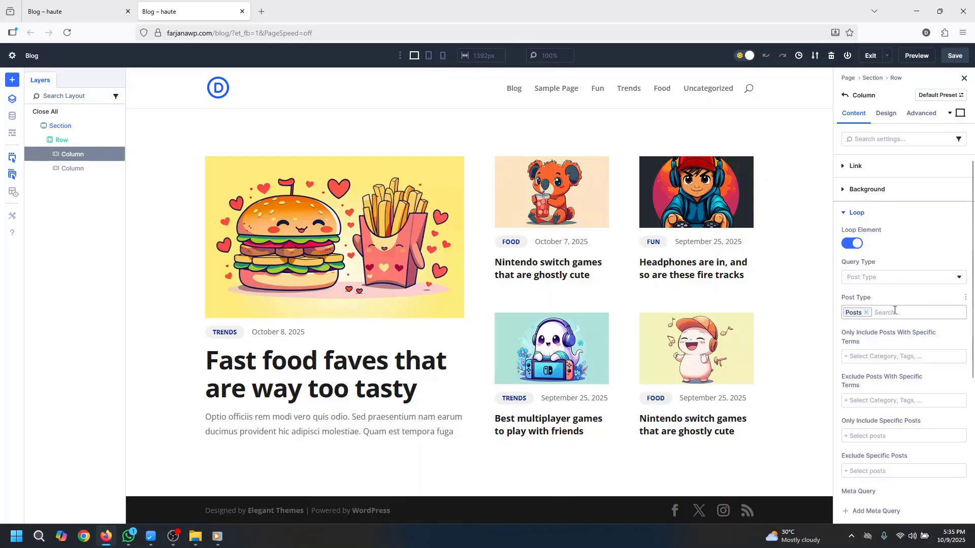
{"action": "left_click", "coordinate": [894, 312]}
{"action": "mouse_move", "coordinate": [966, 334]}
{"action": "left_mouse_down"}
{"action": "mouse_move", "coordinate": [966, 345]}
{"action": "mouse_move", "coordinate": [966, 326]}
{"action": "left_mouse_up"}
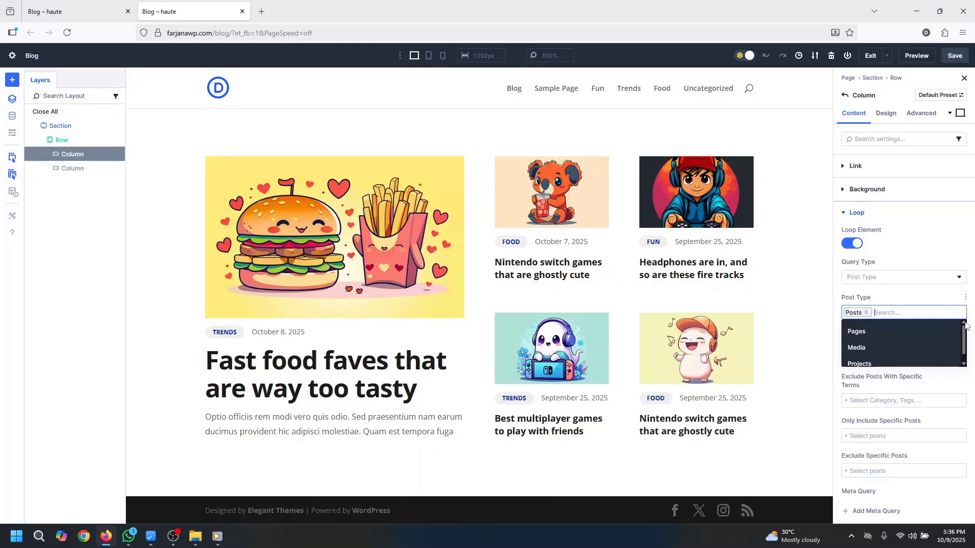
{"action": "left_click", "coordinate": [971, 313]}
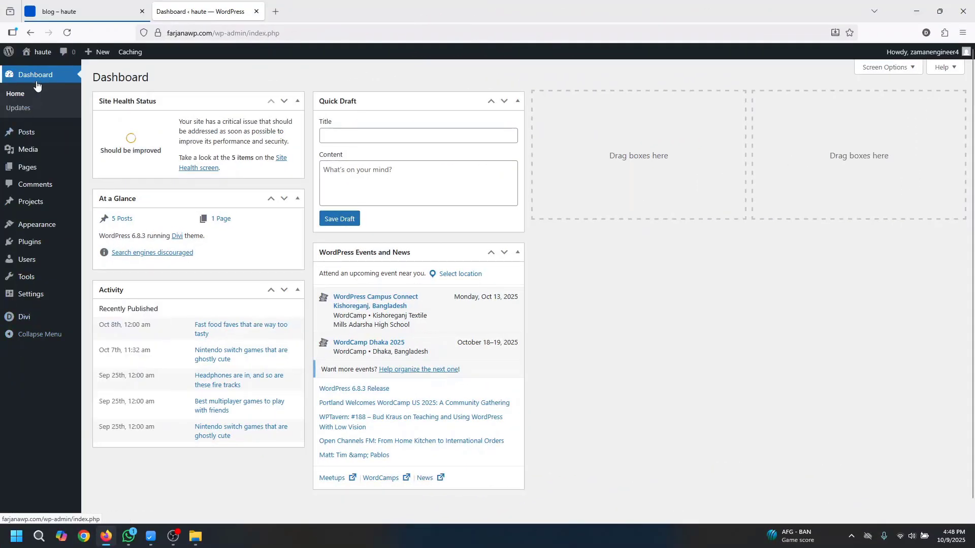
Create and publish a new page titled "Blog", and open it in the Divi Builder
{"action": "mouse_move", "coordinate": [44, 170]}
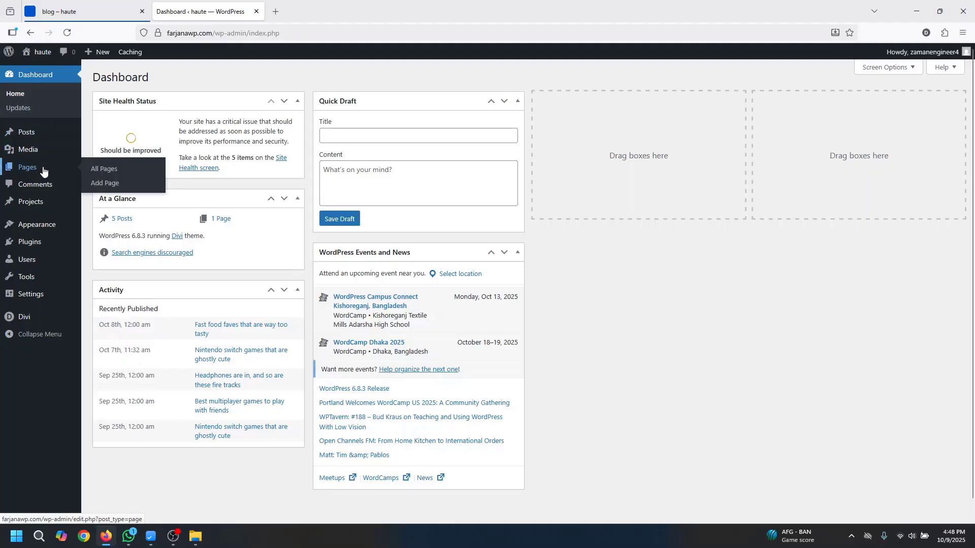
{"action": "left_click", "coordinate": [106, 184]}
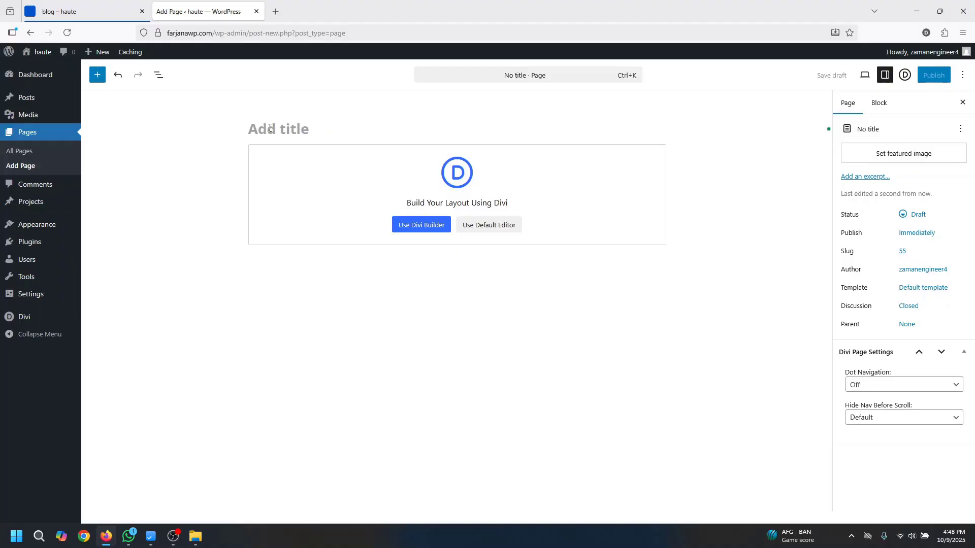
{"action": "left_click", "coordinate": [269, 128]}
{"action": "type", "text": "Blog"}
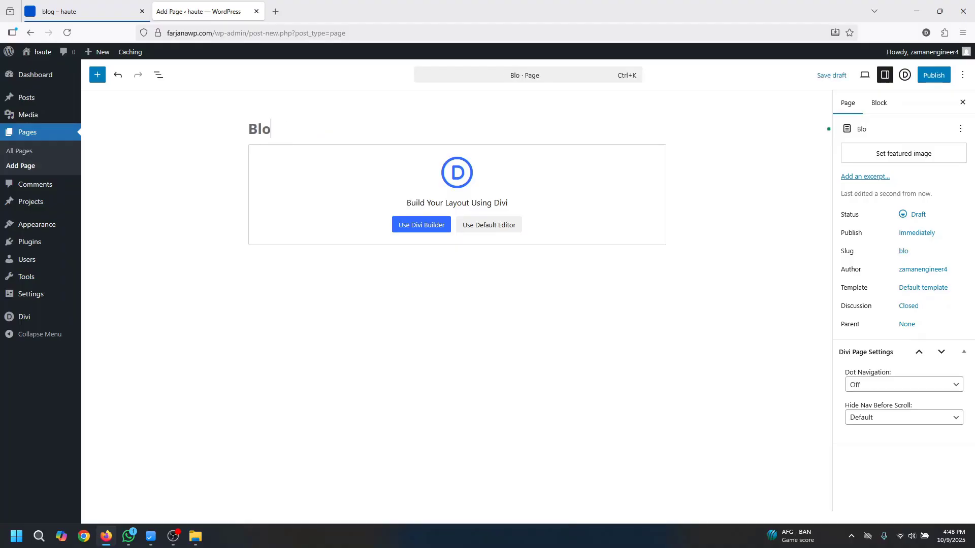
{"action": "left_click", "coordinate": [927, 77]}
{"action": "left_click", "coordinate": [927, 77]}
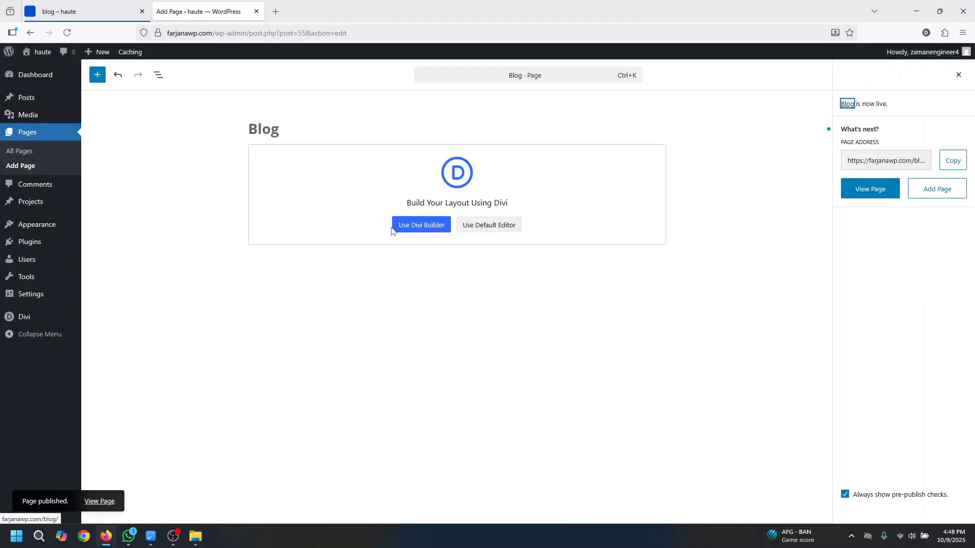
{"action": "left_click", "coordinate": [434, 230]}
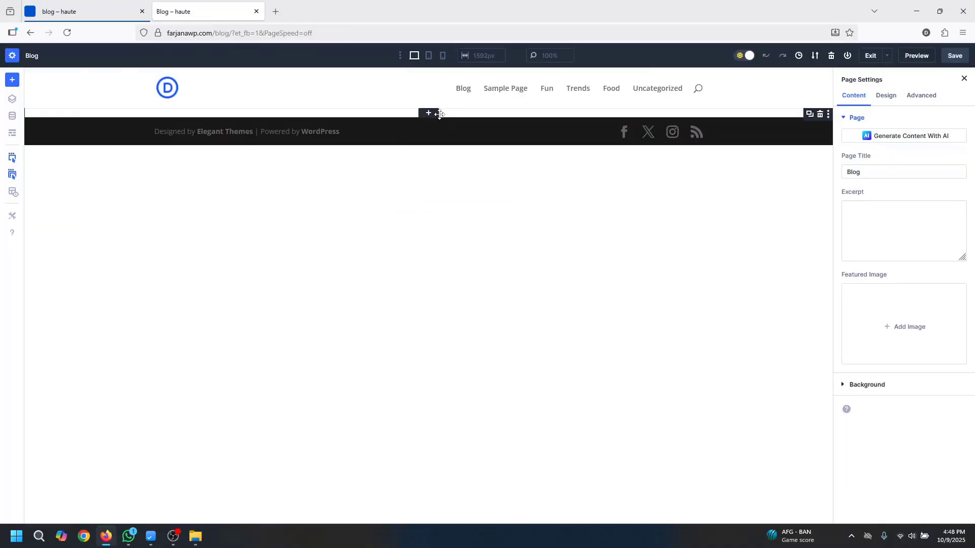
Insert a section with the masonry grid layout that has one large cell surrounded by eight small cells, matching the reference blog page
{"action": "key", "text": "ctrl+Tab"}
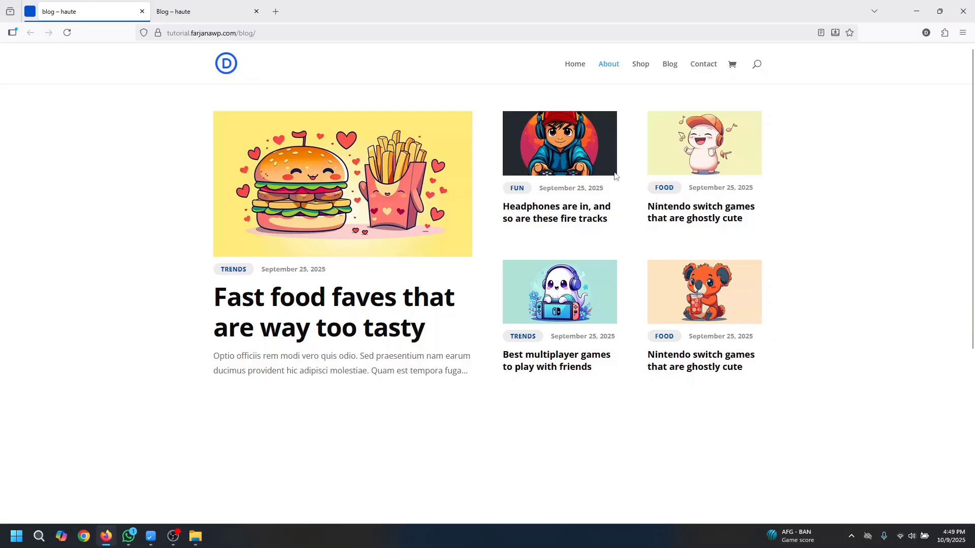
{"action": "left_click", "coordinate": [212, 15]}
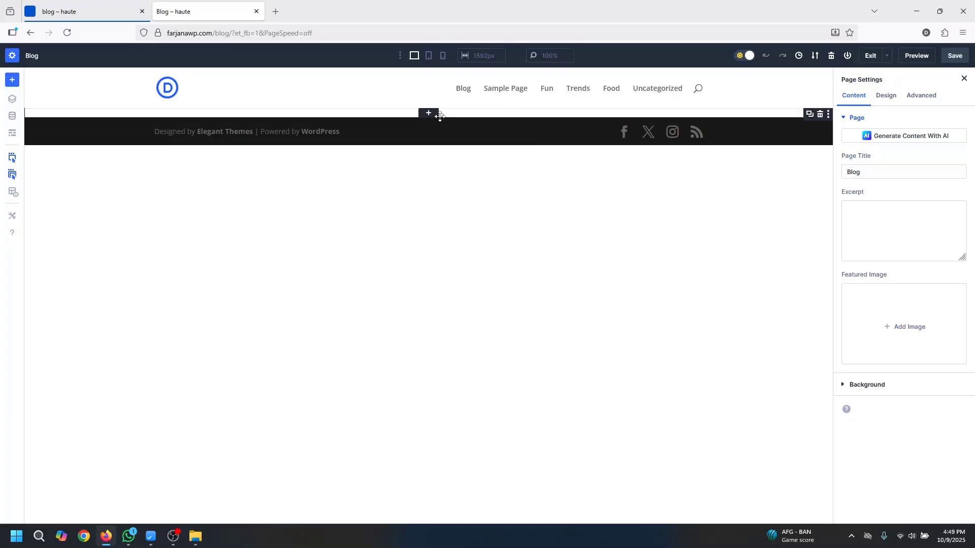
{"action": "left_click", "coordinate": [429, 114]}
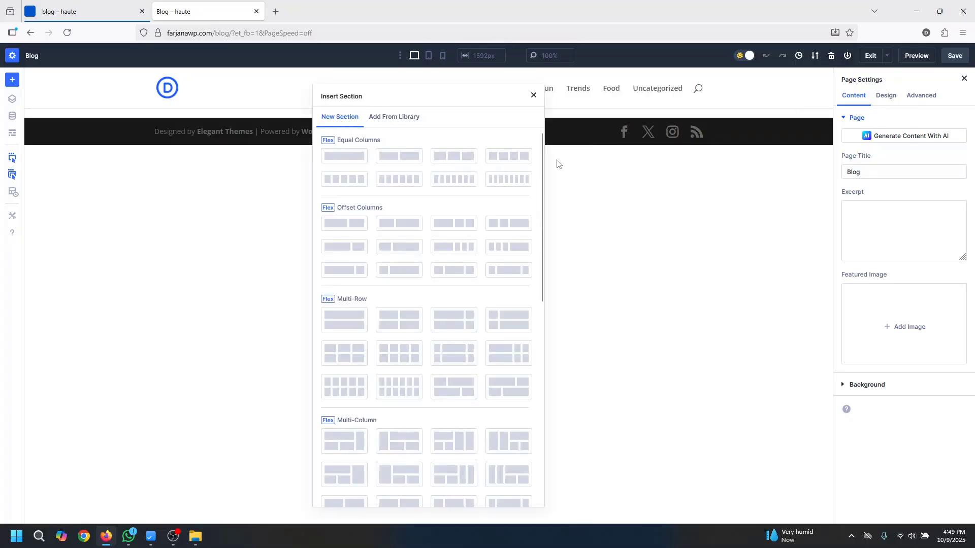
{"action": "left_click_drag", "start_coordinate": [541, 153], "coordinate": [547, 351]}
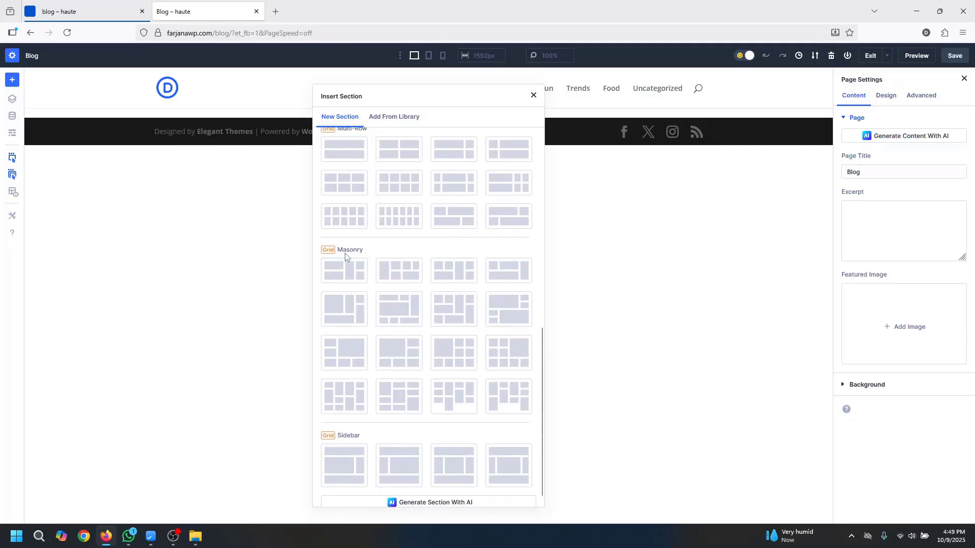
{"action": "left_click", "coordinate": [462, 357]}
{"action": "key", "text": "Escape"}
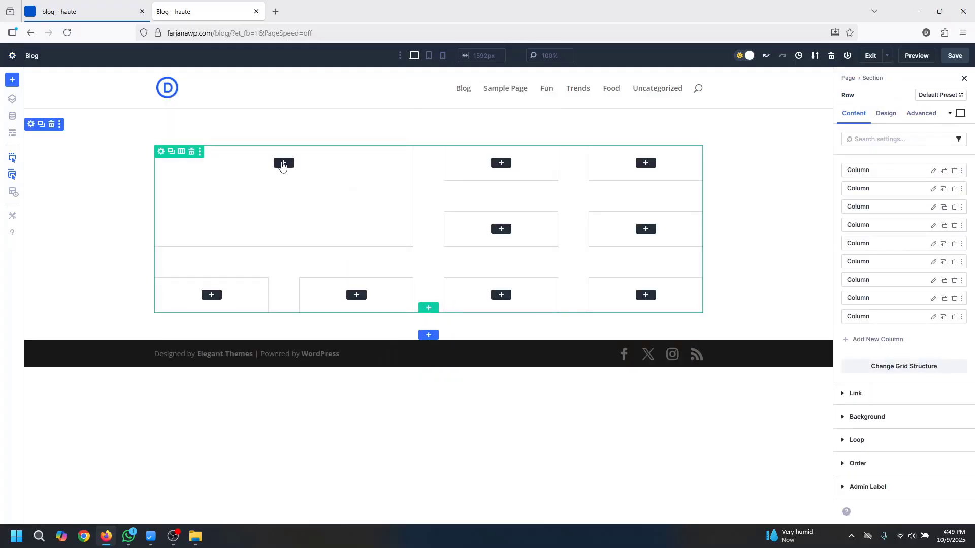
Insert an Image module into the large first column of the grid, following the reference page
{"action": "left_click", "coordinate": [68, 5]}
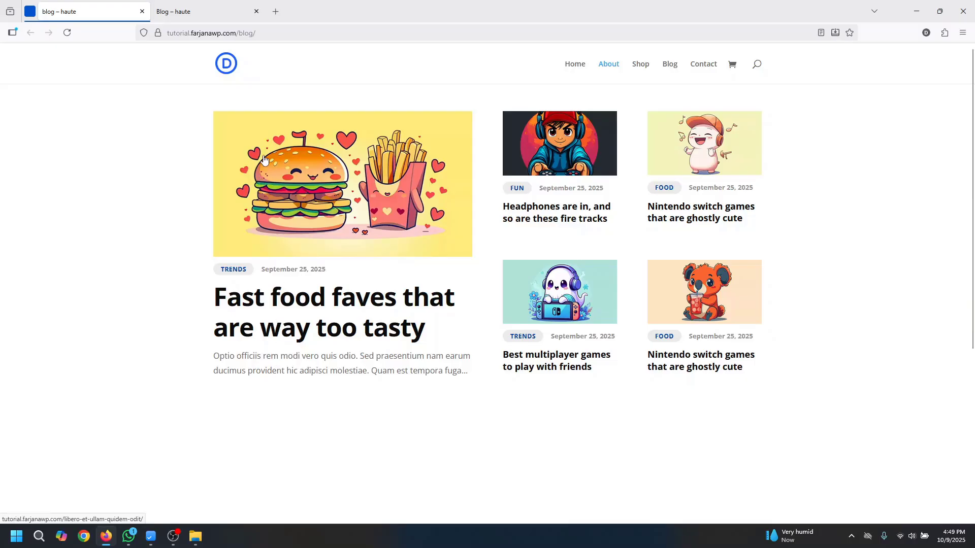
{"action": "key", "text": "ctrl+Tab"}
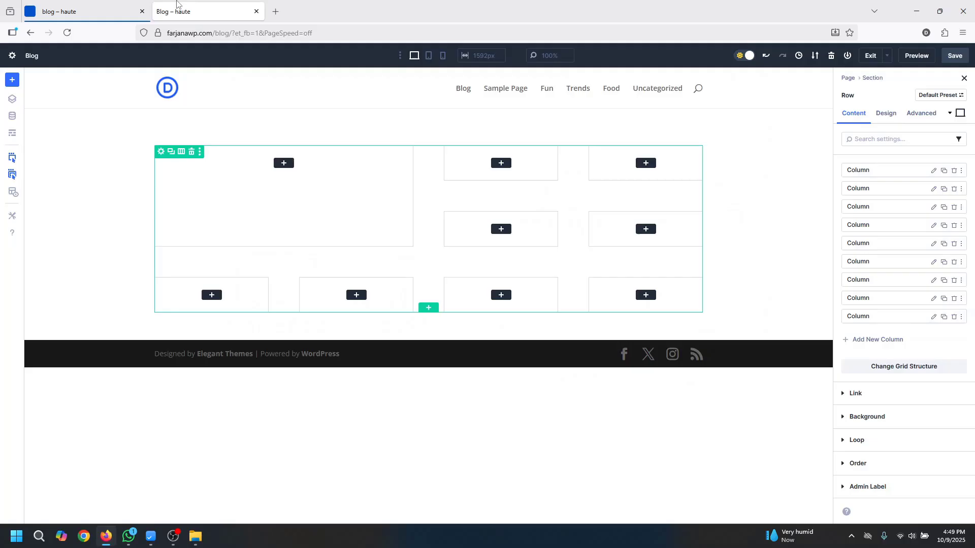
{"action": "left_click", "coordinate": [276, 199]}
{"action": "type", "text": "im"}
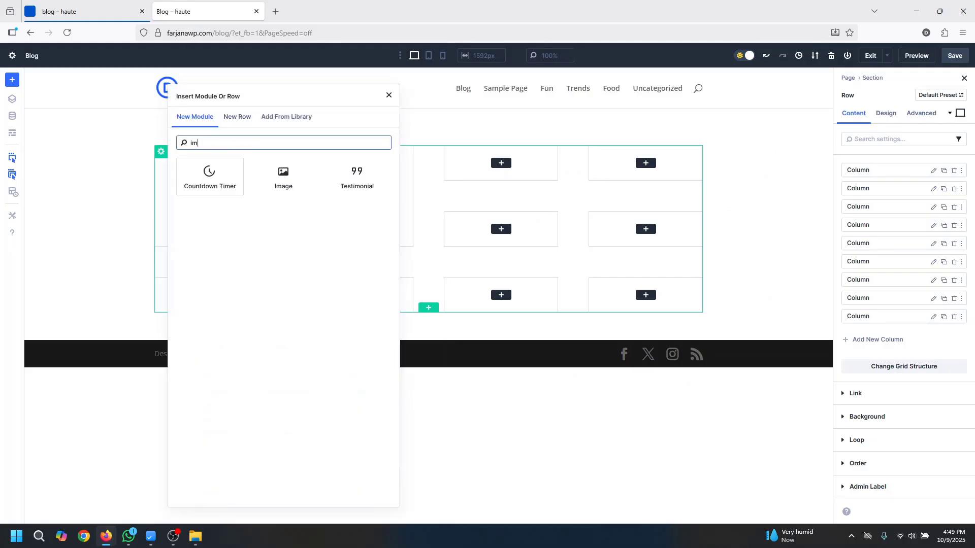
{"action": "left_click", "coordinate": [297, 187]}
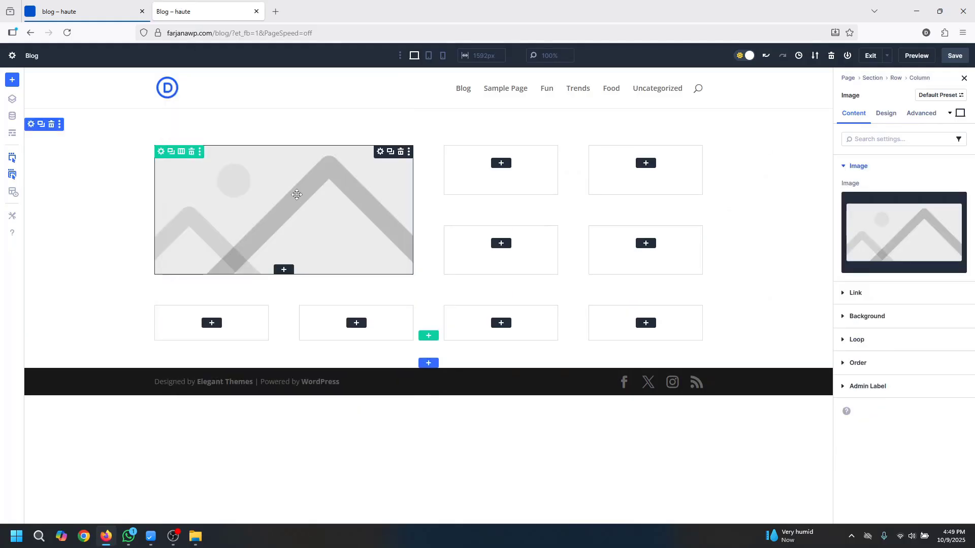
Add a Group module beneath the image in the large column for the category and date line
{"action": "left_click", "coordinate": [112, 13]}
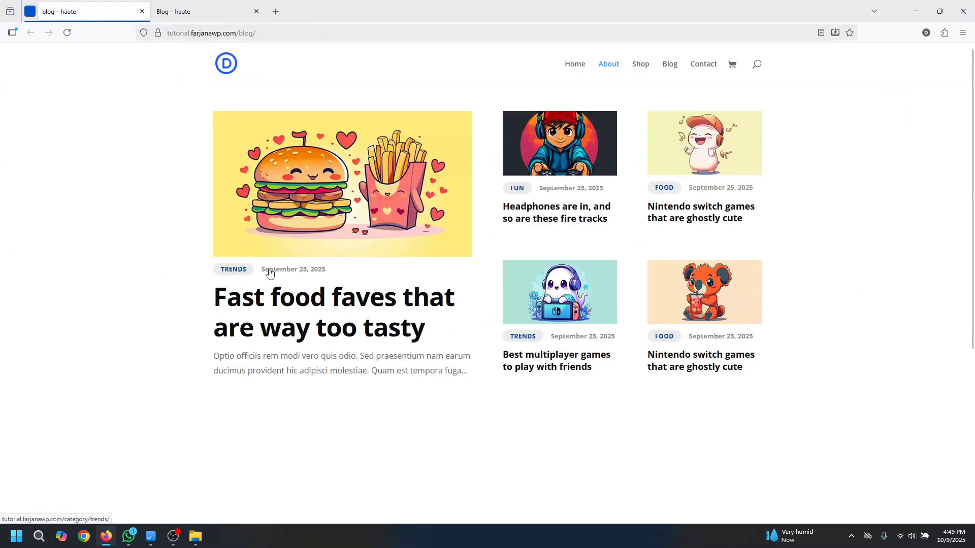
{"action": "key", "text": "ctrl+Tab"}
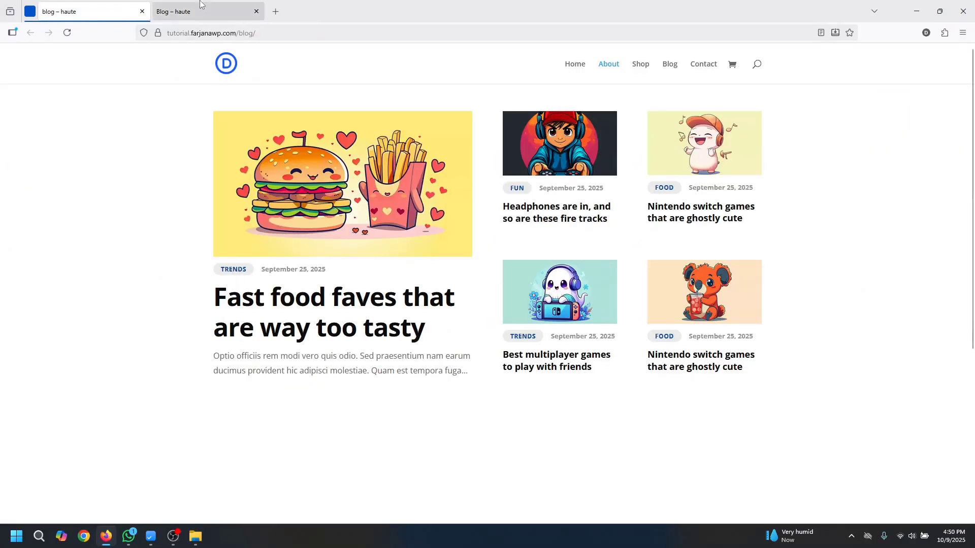
{"action": "left_click", "coordinate": [283, 271]}
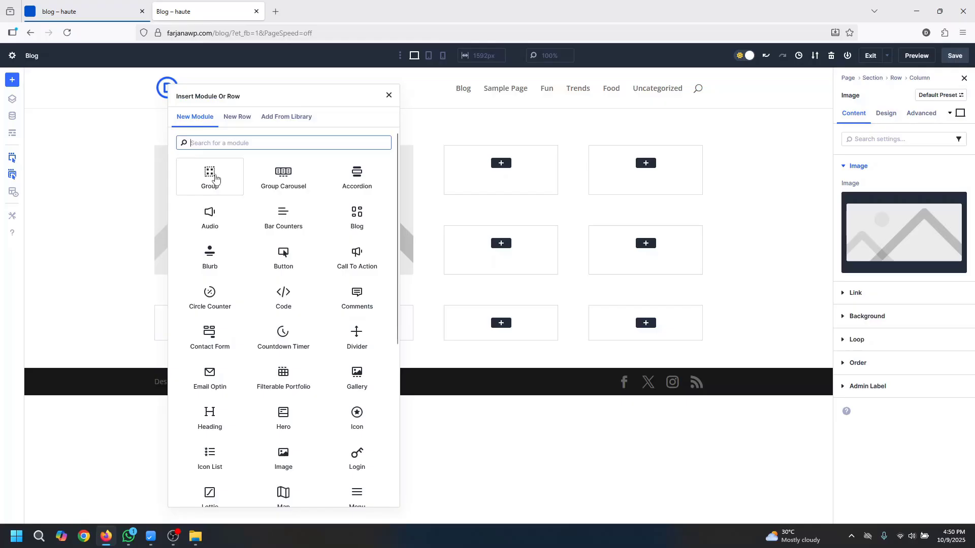
{"action": "left_click", "coordinate": [388, 95]}
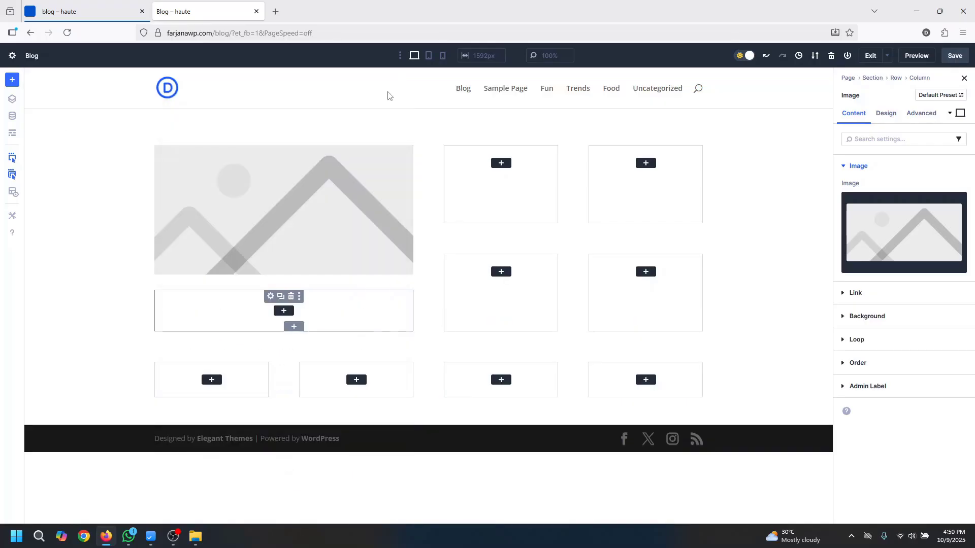
Show the layer structure, expand the section, row and first column, and open the Group's settings
{"action": "left_click", "coordinate": [13, 100]}
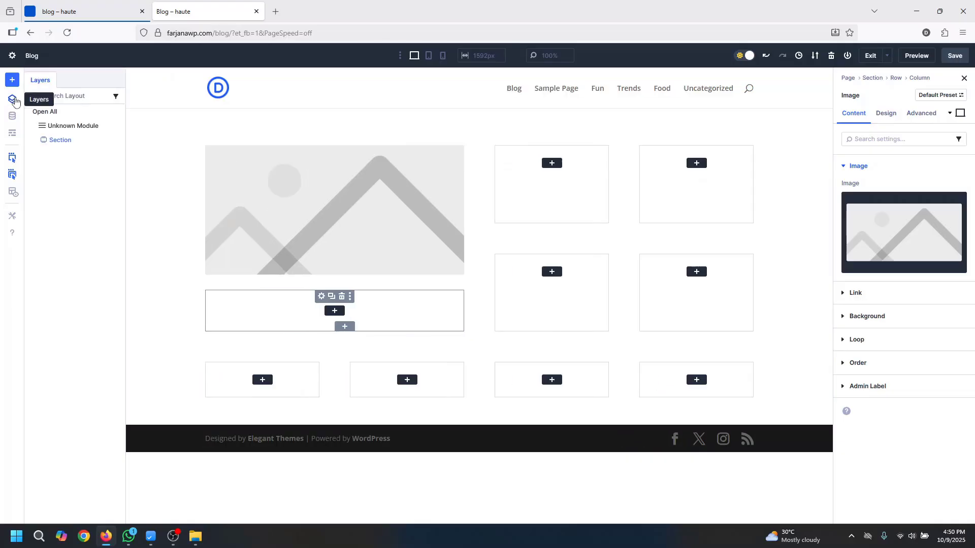
{"action": "left_click", "coordinate": [34, 141]}
{"action": "left_click", "coordinate": [40, 154]}
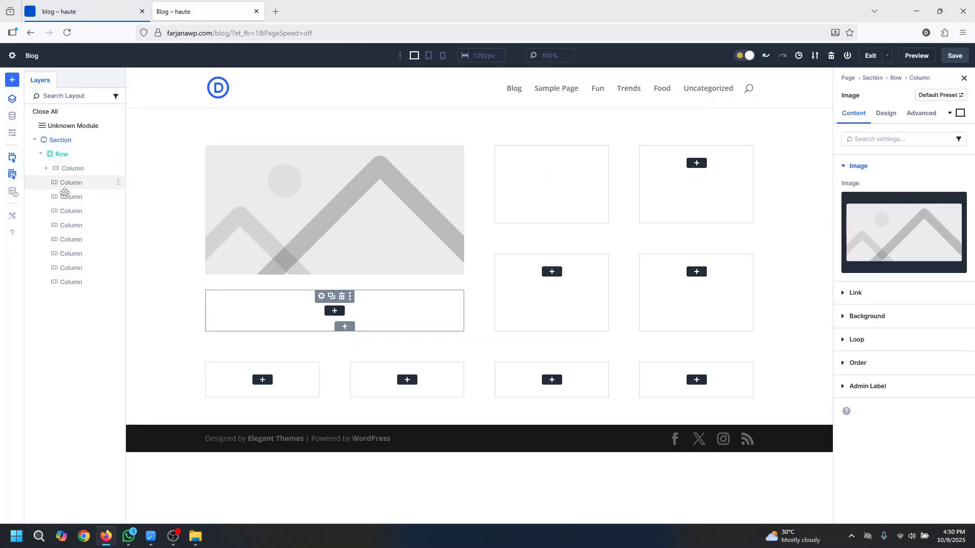
{"action": "left_click", "coordinate": [46, 168]}
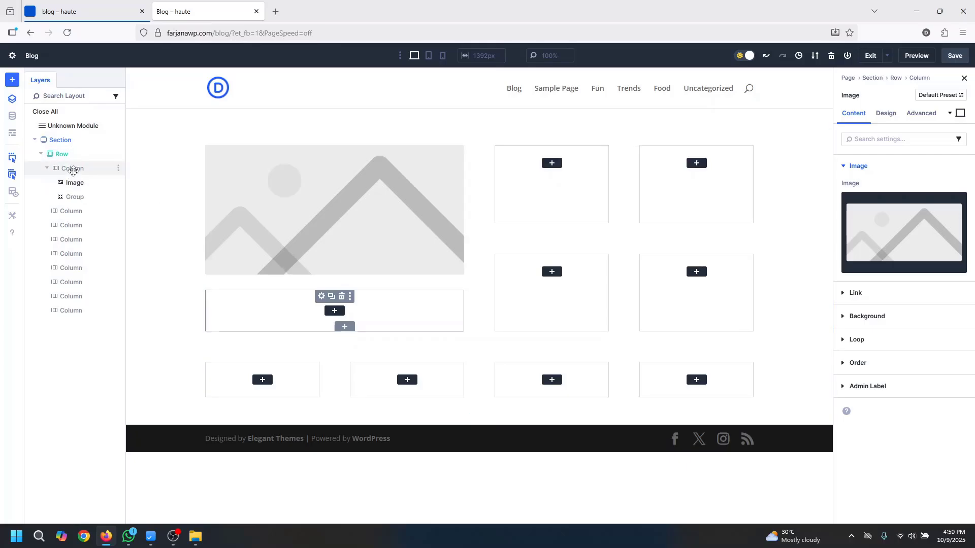
{"action": "double_click", "coordinate": [78, 197]}
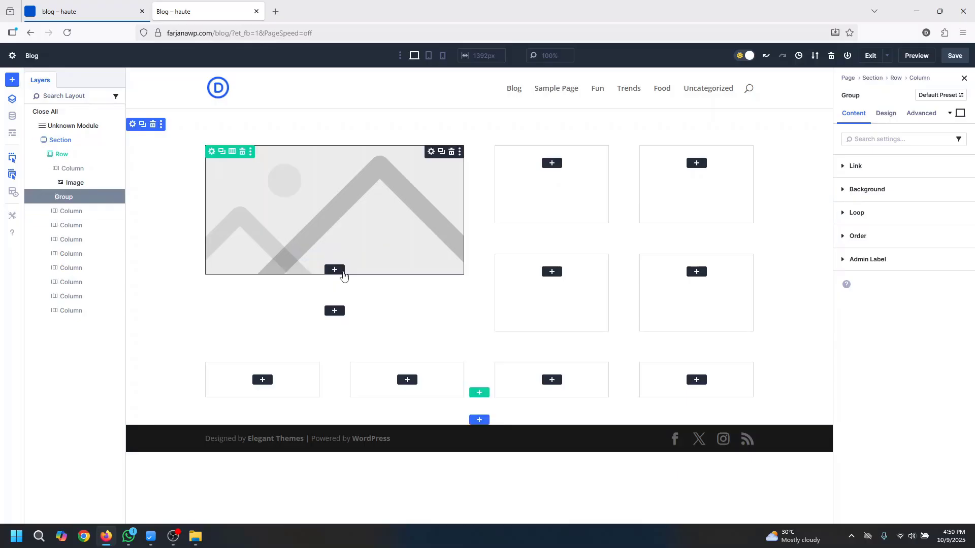
Add a Text module, move it inside the Group below the image, and duplicate it there
{"action": "left_click", "coordinate": [334, 270]}
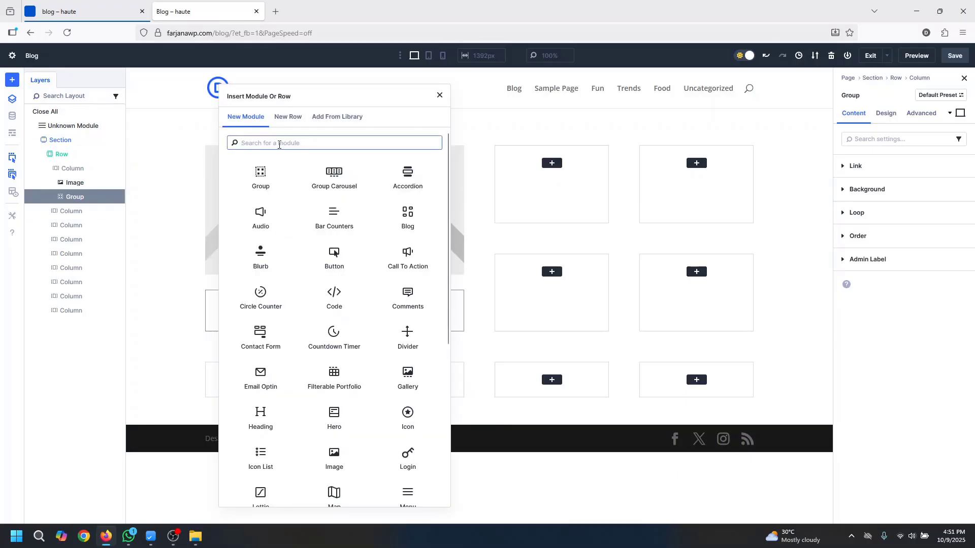
{"action": "type", "text": "te"}
{"action": "left_click", "coordinate": [408, 216]}
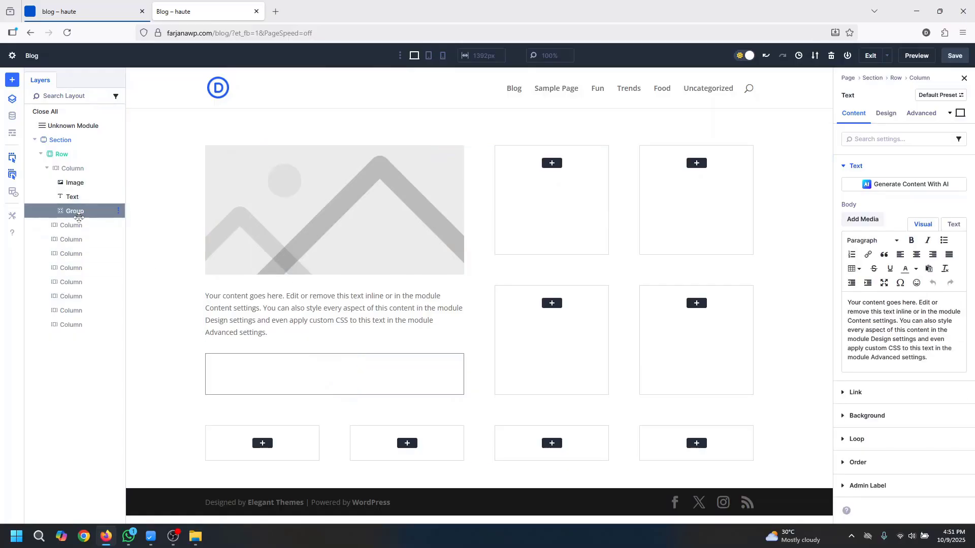
{"action": "left_click_drag", "start_coordinate": [68, 197], "coordinate": [72, 211]}
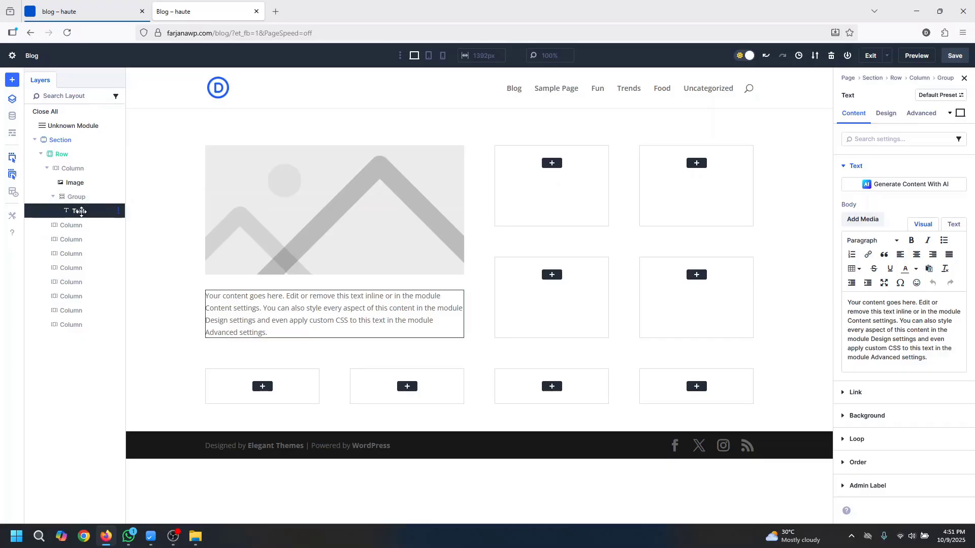
{"action": "right_click", "coordinate": [81, 211]}
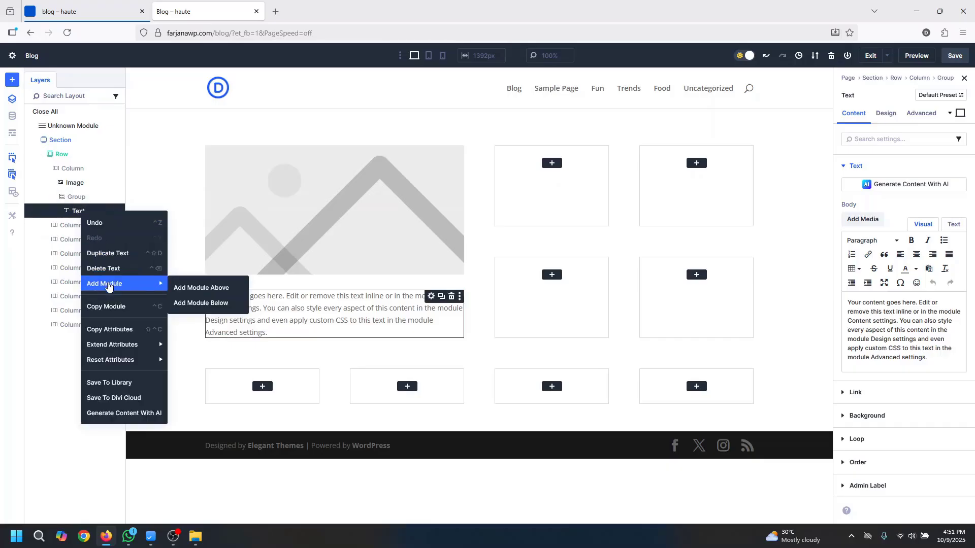
{"action": "left_click", "coordinate": [114, 258]}
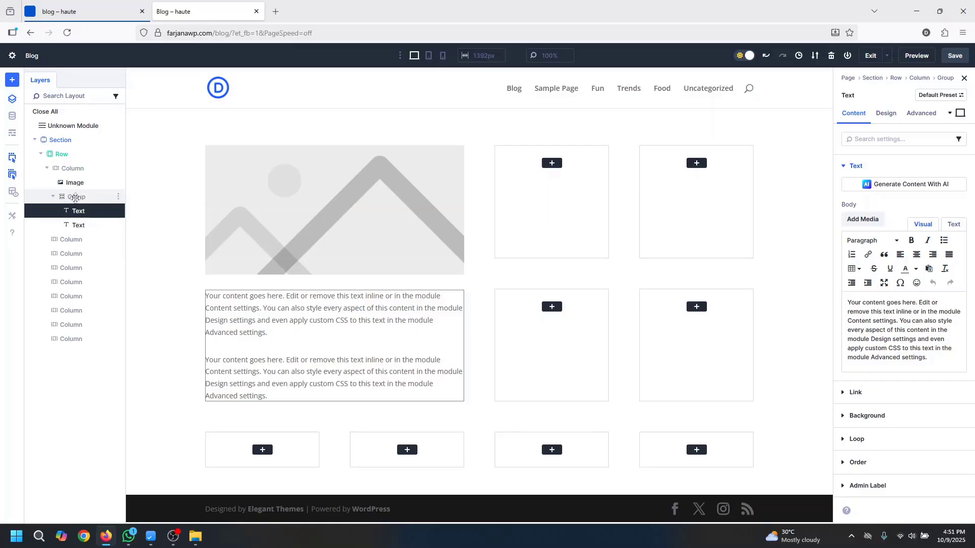
Set the Group's layout direction to Row and compare it with the reference blog page
{"action": "left_click", "coordinate": [75, 197]}
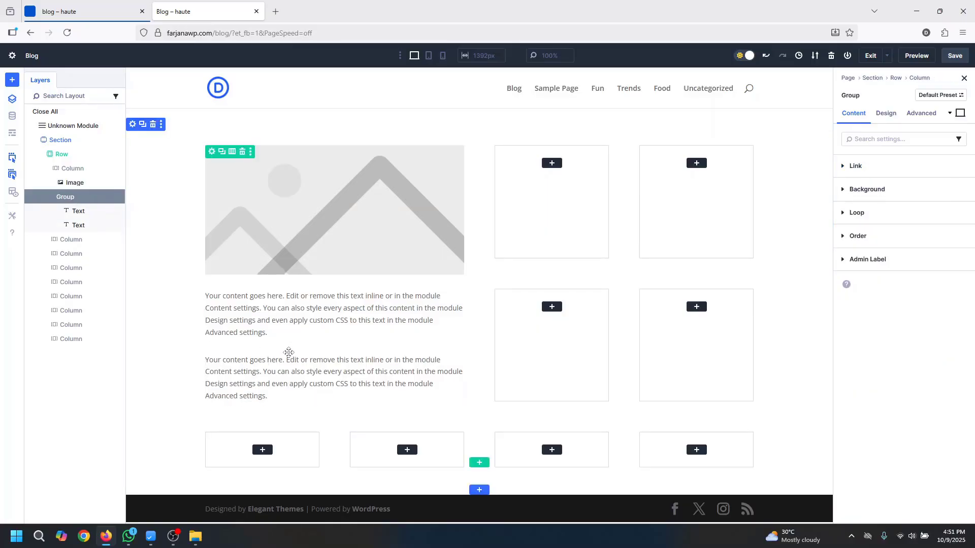
{"action": "left_click", "coordinate": [886, 113]}
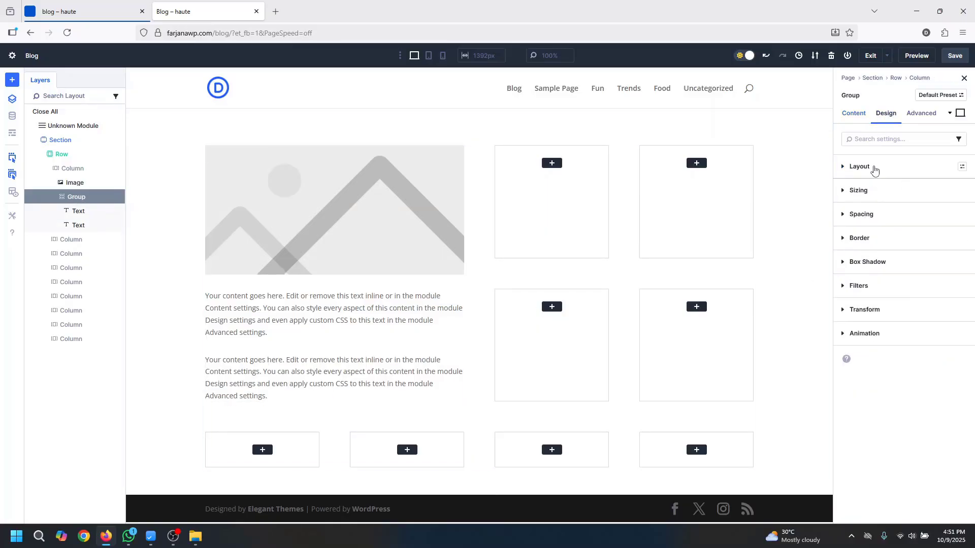
{"action": "left_click", "coordinate": [875, 169]}
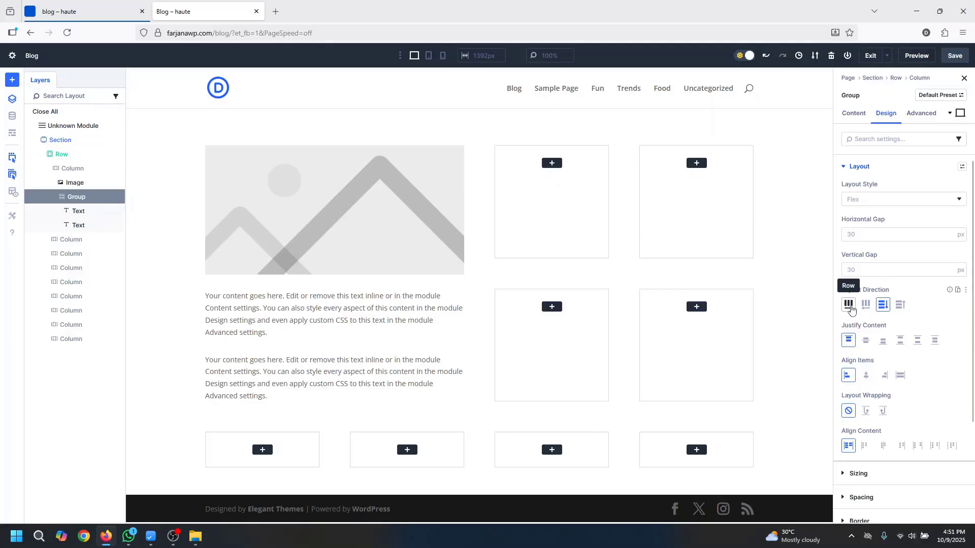
{"action": "left_click", "coordinate": [849, 304]}
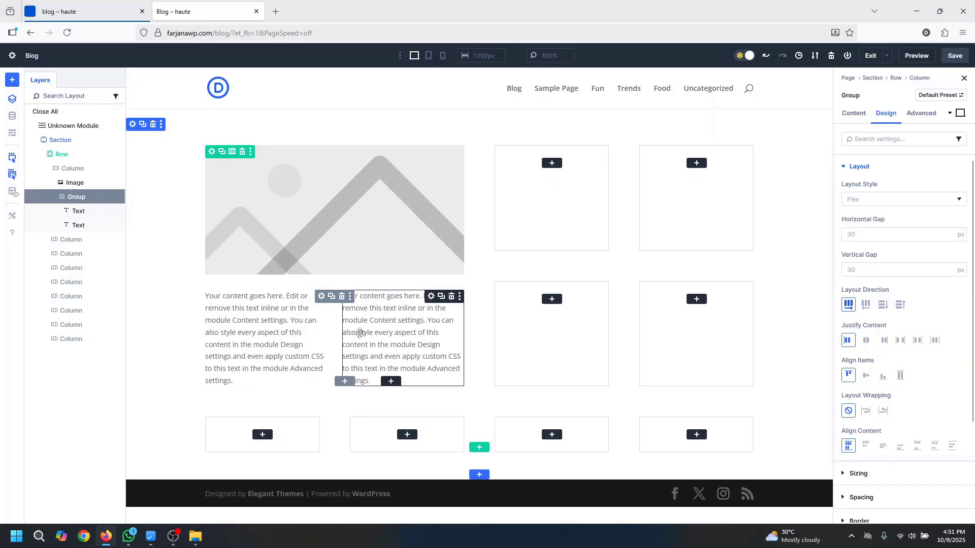
{"action": "left_click", "coordinate": [83, 3]}
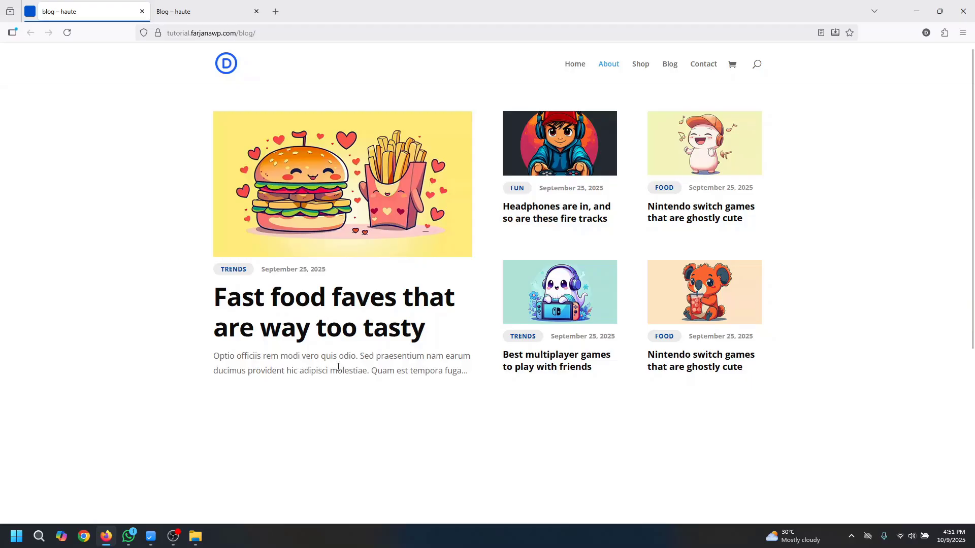
Return to the page builder, add a Text module beneath the Group in the large column, and duplicate it
{"action": "left_click", "coordinate": [175, 11]}
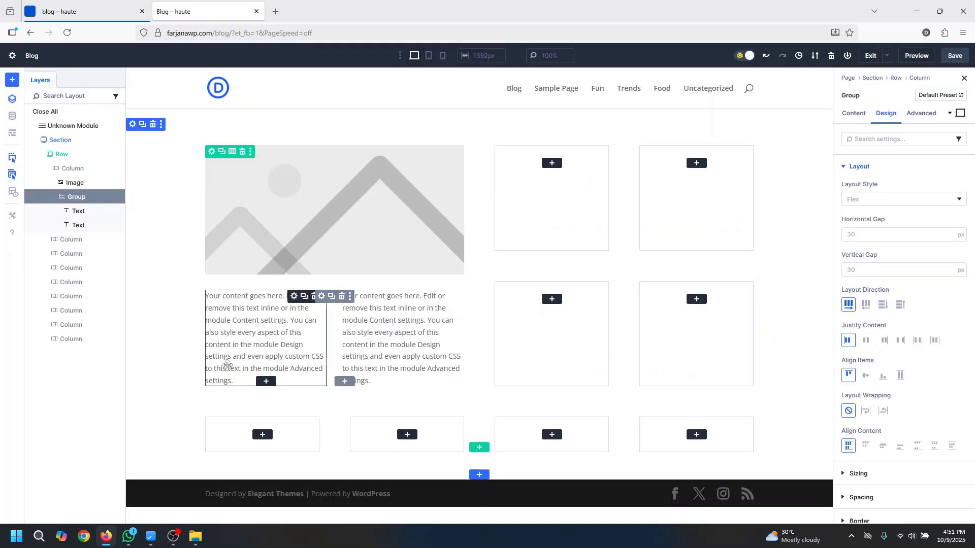
{"action": "right_click", "coordinate": [248, 348]}
{"action": "mouse_move", "coordinate": [271, 198]}
{"action": "left_click", "coordinate": [344, 382]}
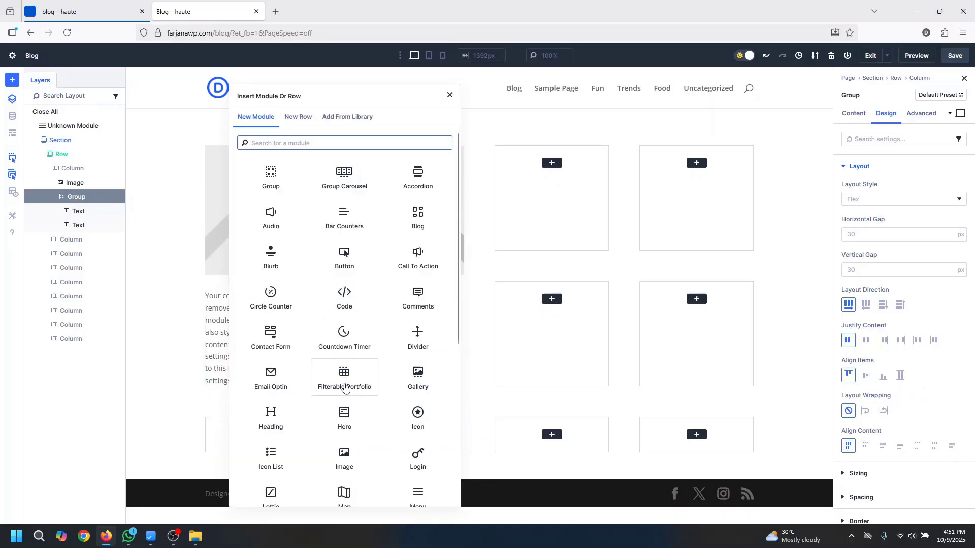
{"action": "type", "text": "tex"}
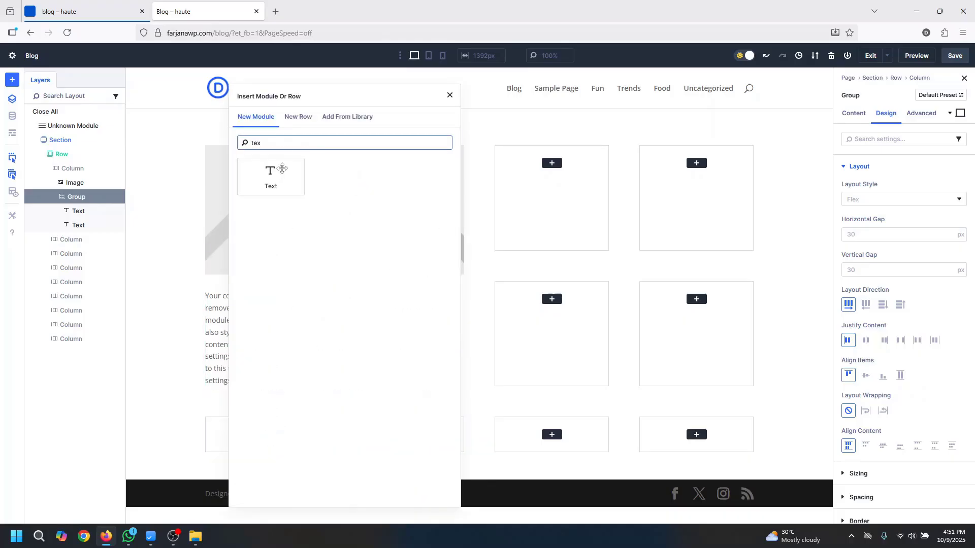
{"action": "left_click", "coordinate": [283, 169]}
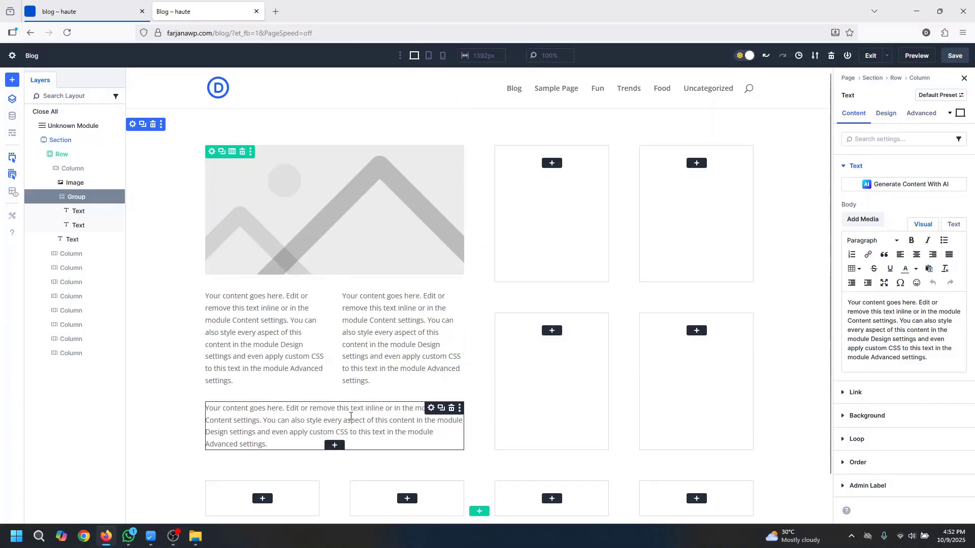
{"action": "left_click", "coordinate": [441, 410]}
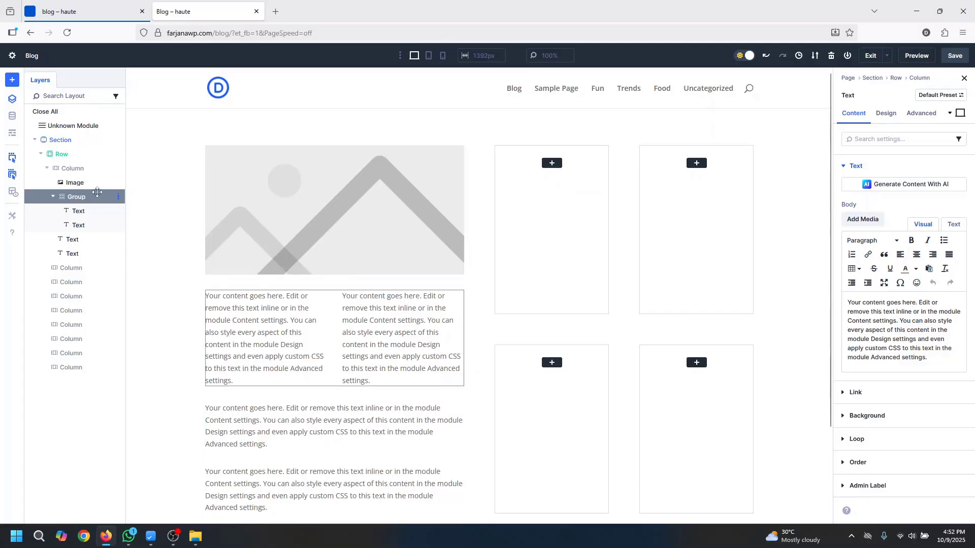
Enable Loop Element on the large first column and review its post type, filter and ordering options
{"action": "left_click", "coordinate": [73, 169]}
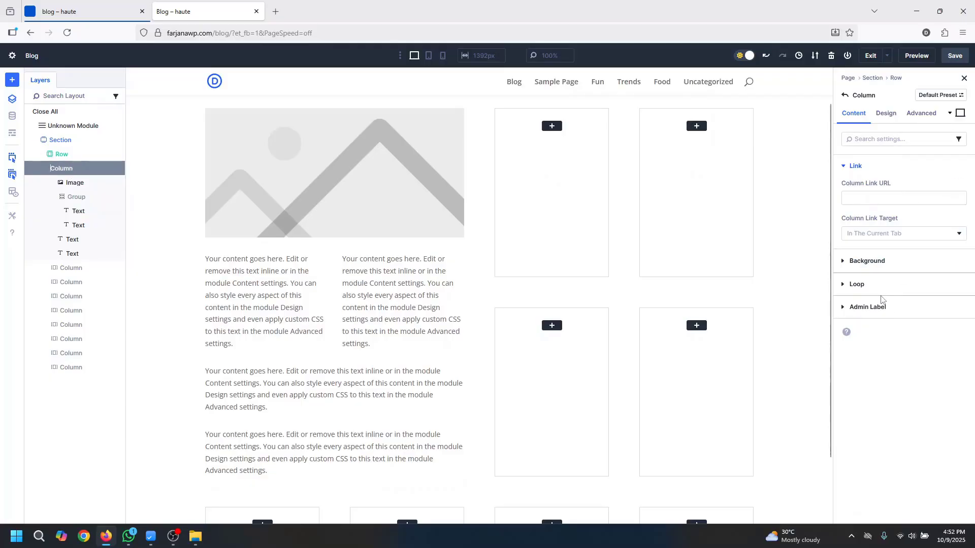
{"action": "left_click", "coordinate": [855, 285]}
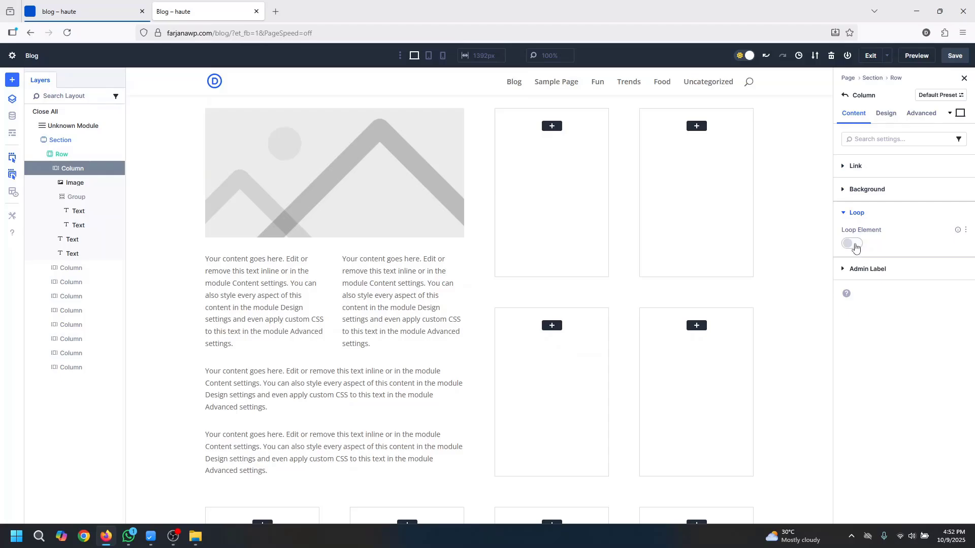
{"action": "left_click", "coordinate": [852, 245]}
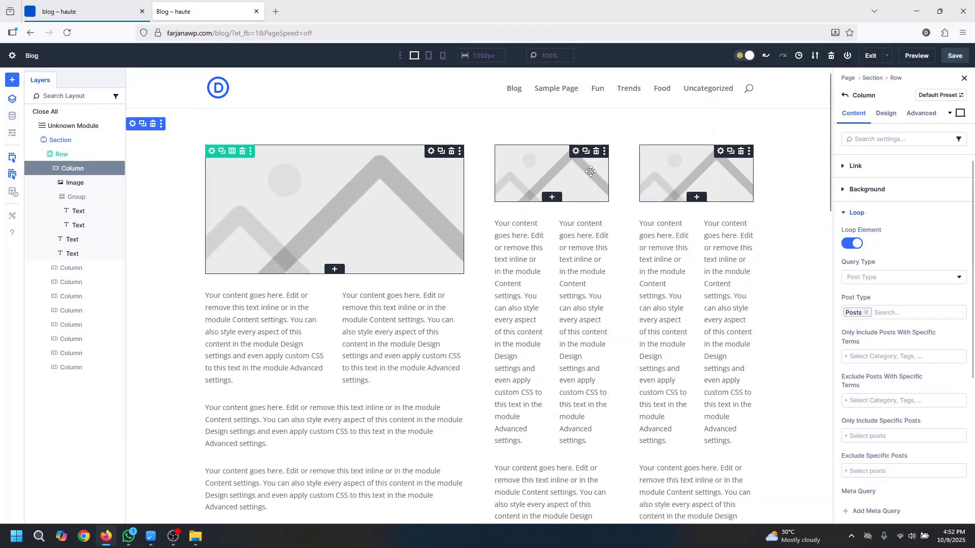
{"action": "left_click_drag", "start_coordinate": [831, 163], "coordinate": [835, 181]}
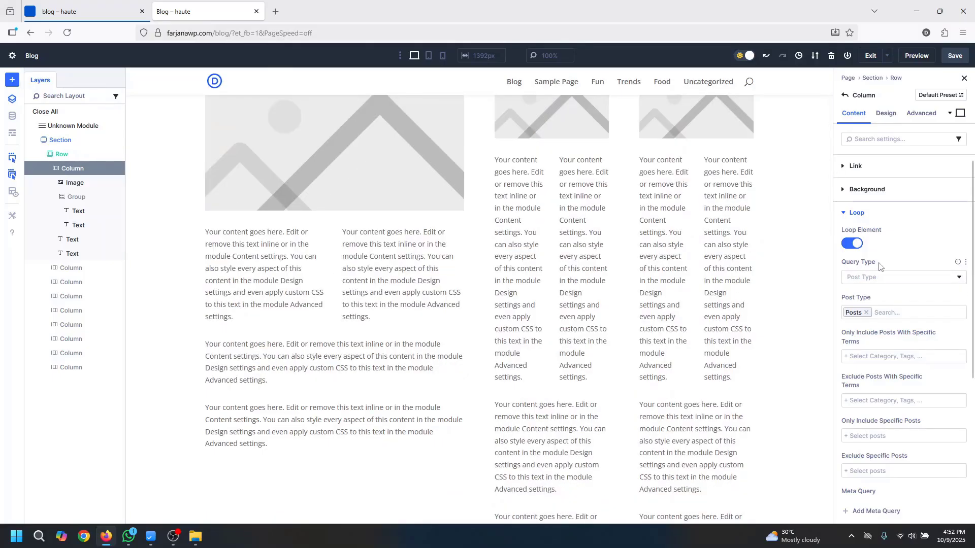
{"action": "left_click", "coordinate": [891, 313]}
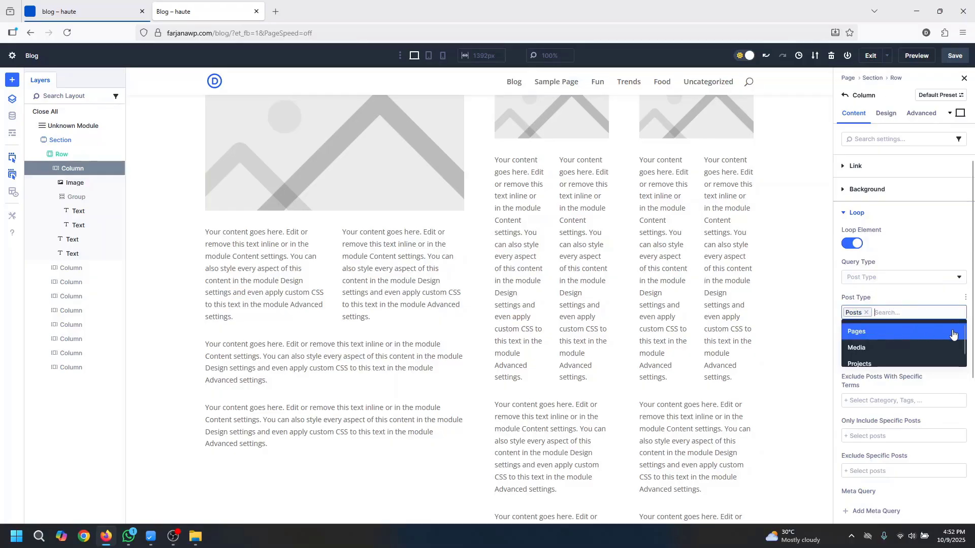
{"action": "scroll", "coordinate": [952, 340], "scroll_direction": "down", "scroll_amount": 1}
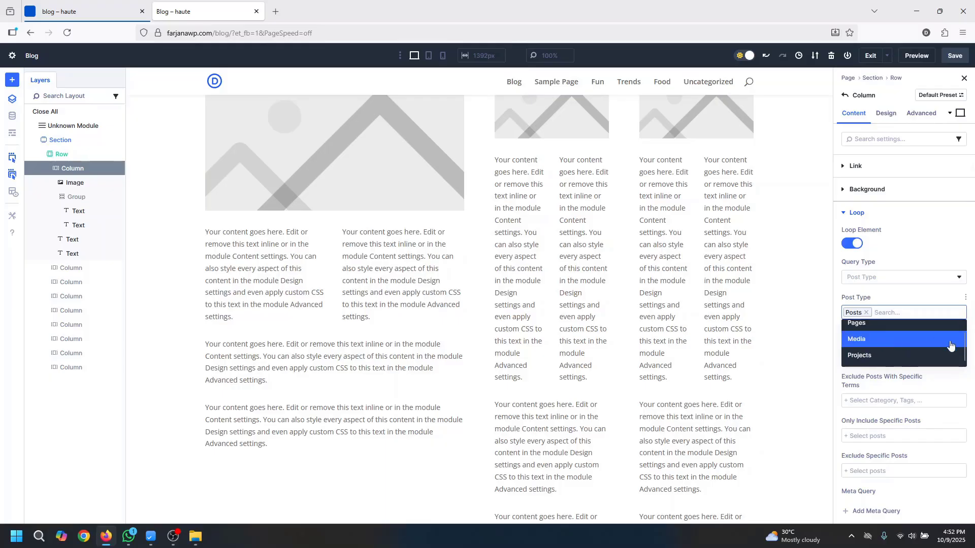
{"action": "left_click", "coordinate": [908, 301]}
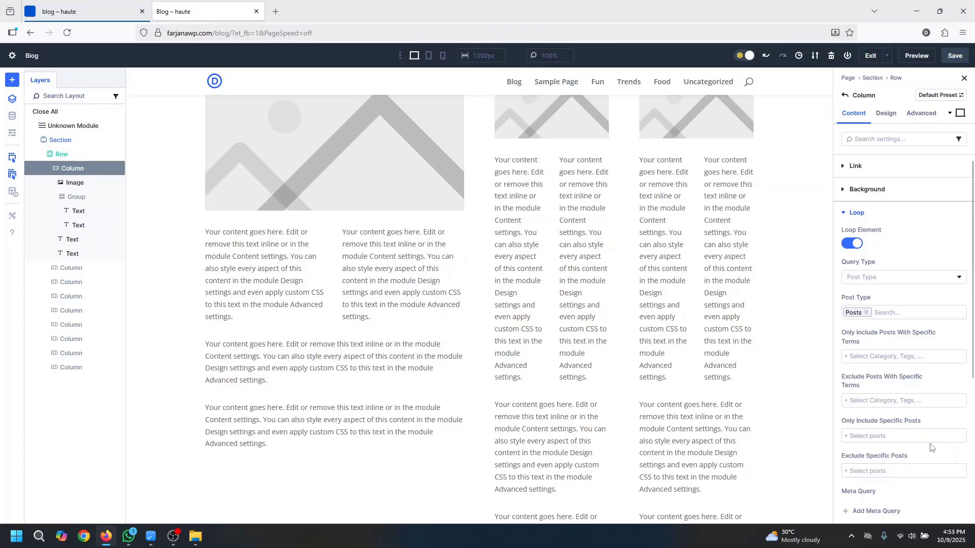
{"action": "scroll", "coordinate": [917, 431], "scroll_direction": "down", "scroll_amount": 3}
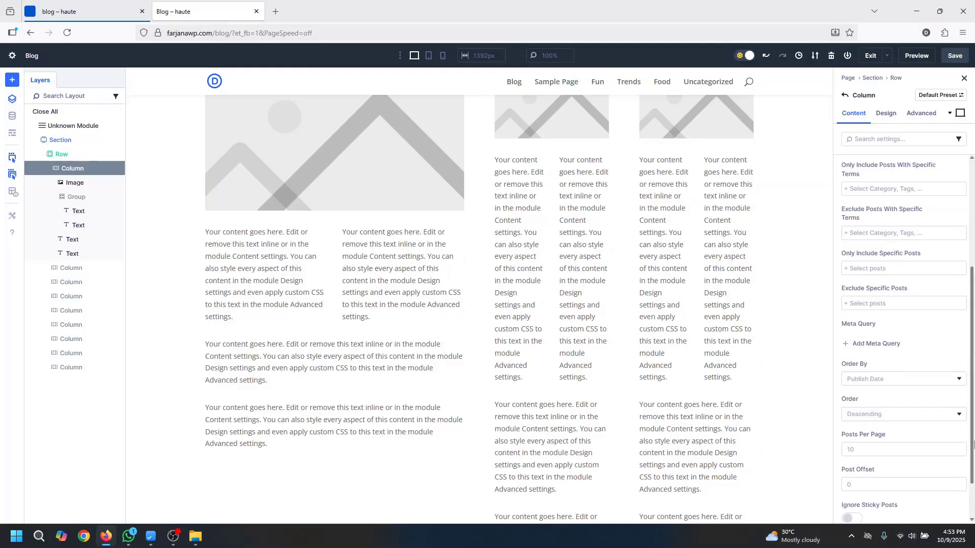
{"action": "scroll", "coordinate": [877, 461], "scroll_direction": "up", "scroll_amount": 3}
Set the large column's Image module to use Loop Featured Image as its dynamic content
{"action": "left_click", "coordinate": [299, 170]}
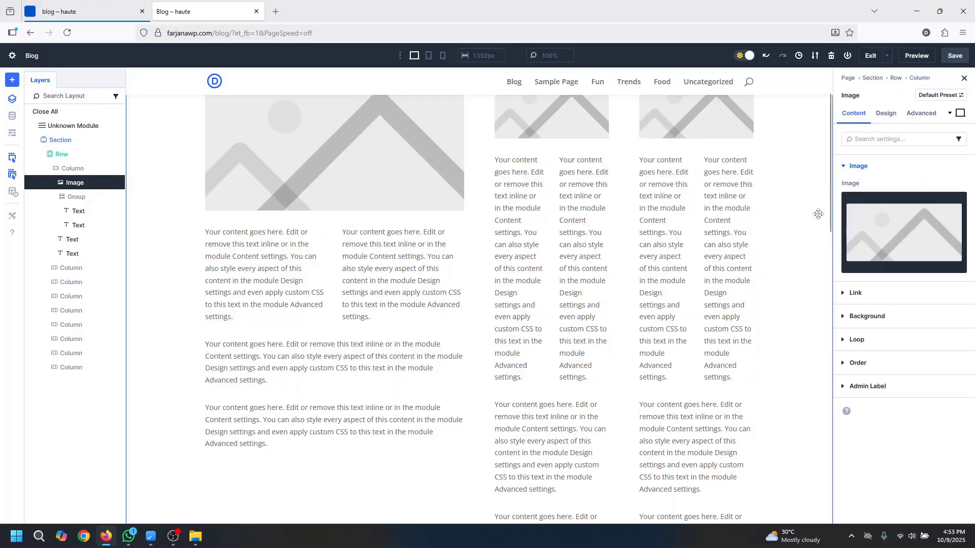
{"action": "scroll", "coordinate": [636, 197], "scroll_direction": "up", "scroll_amount": 2}
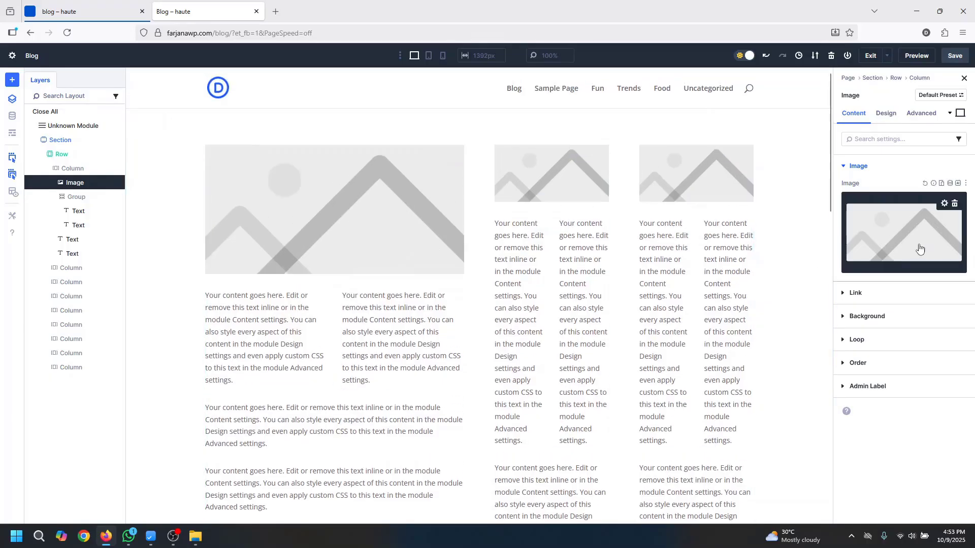
{"action": "left_click", "coordinate": [951, 184]}
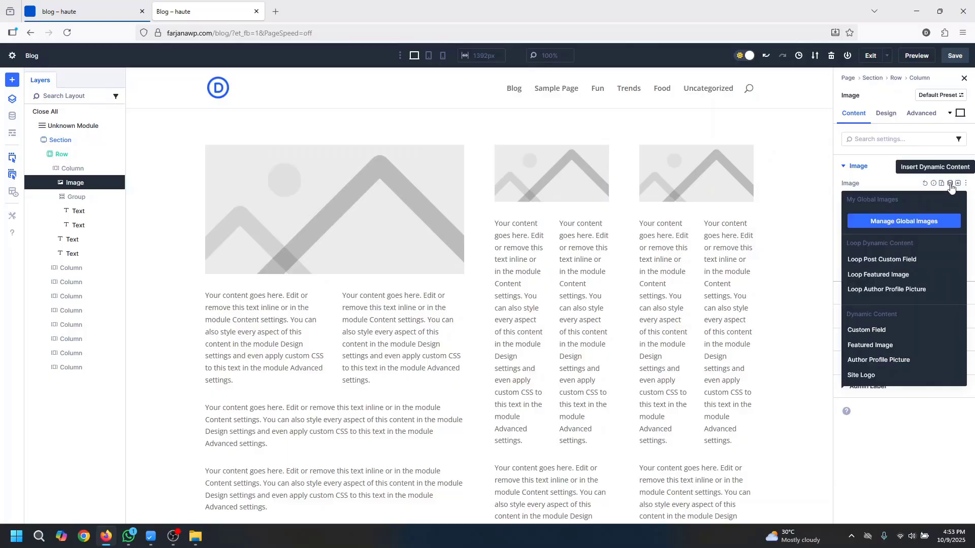
{"action": "left_click", "coordinate": [872, 275]}
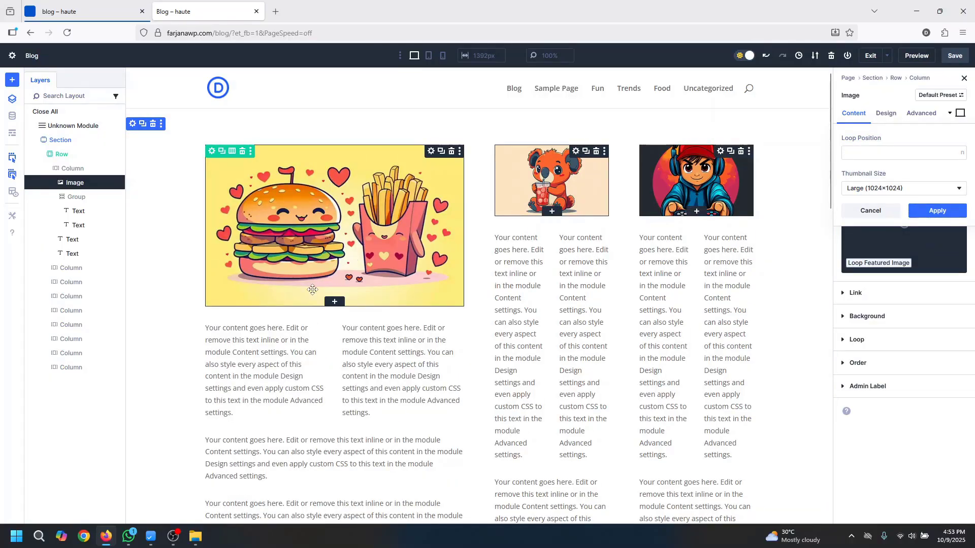
Set the image's link URL to the dynamic Loop Link and apply it
{"action": "left_click", "coordinate": [863, 293]}
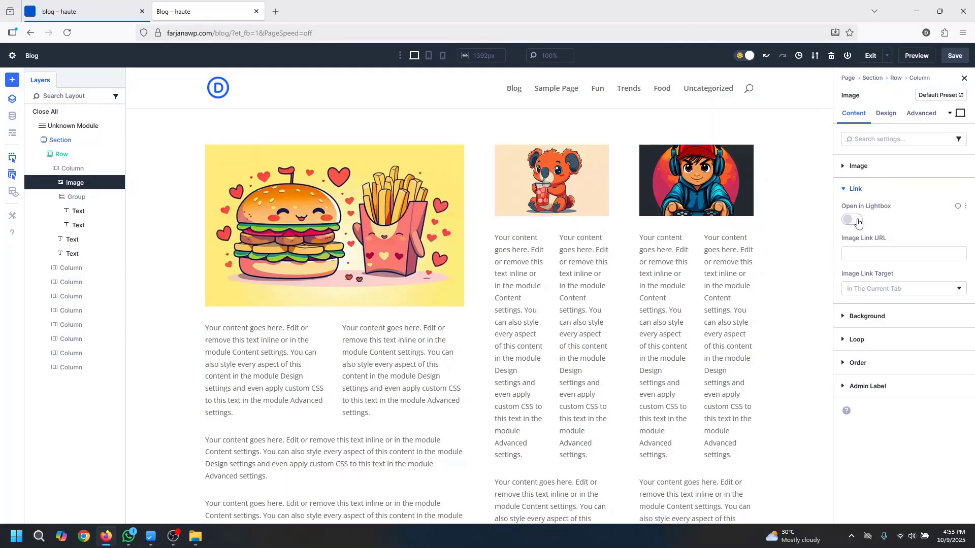
{"action": "left_click", "coordinate": [866, 253]}
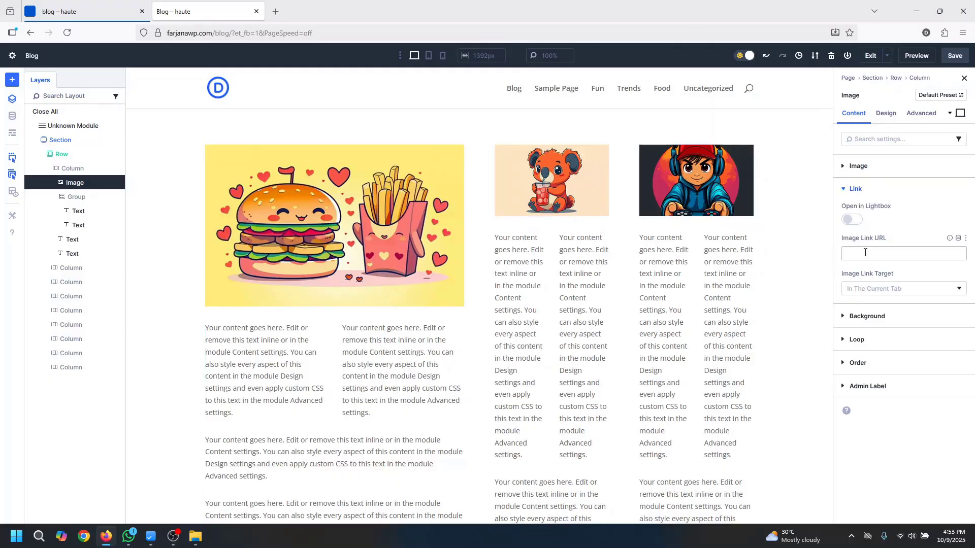
{"action": "left_click", "coordinate": [959, 238]}
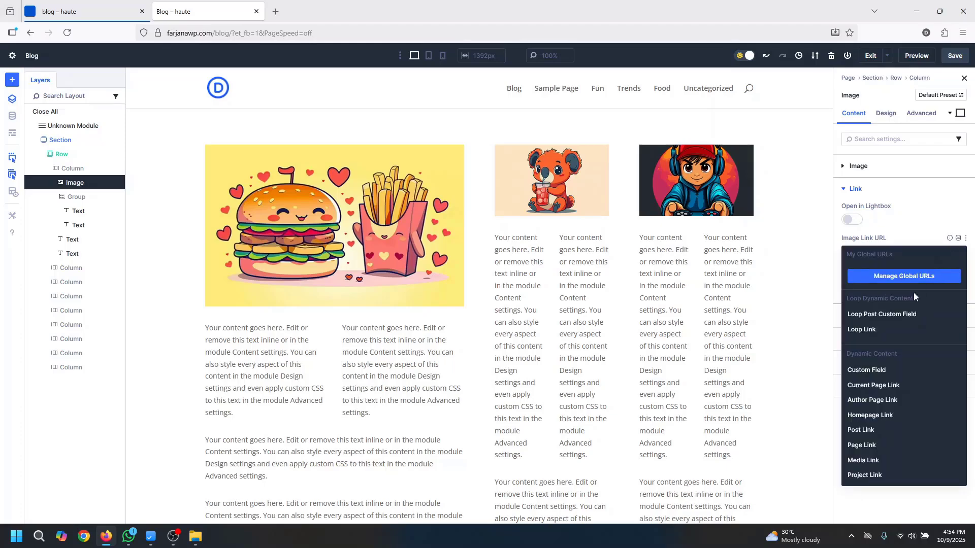
{"action": "left_click", "coordinate": [882, 331]}
{"action": "left_click", "coordinate": [942, 284]}
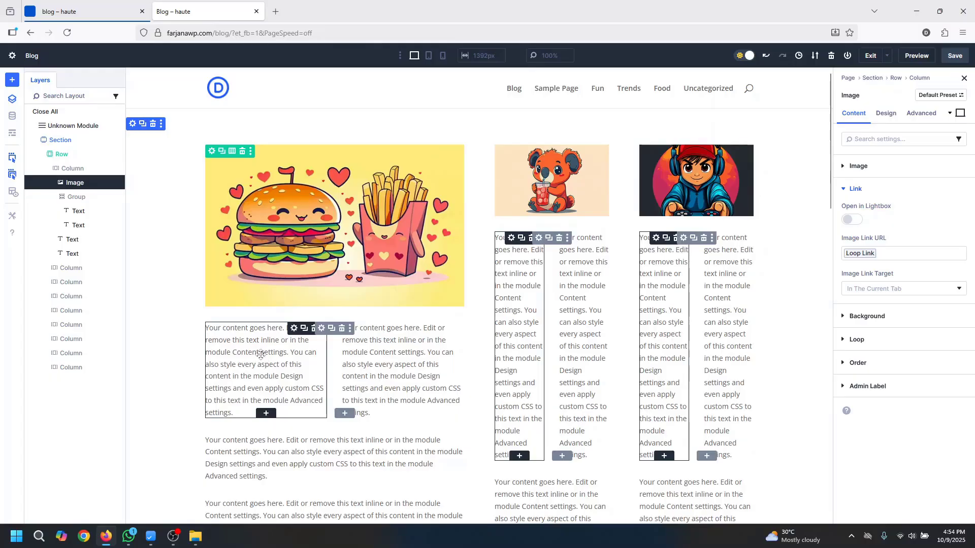
Check the reference blog page, then fill the Group's first Text with Loop Post Terms for Categories, linked to taxonomy pages
{"action": "left_click", "coordinate": [84, 11]}
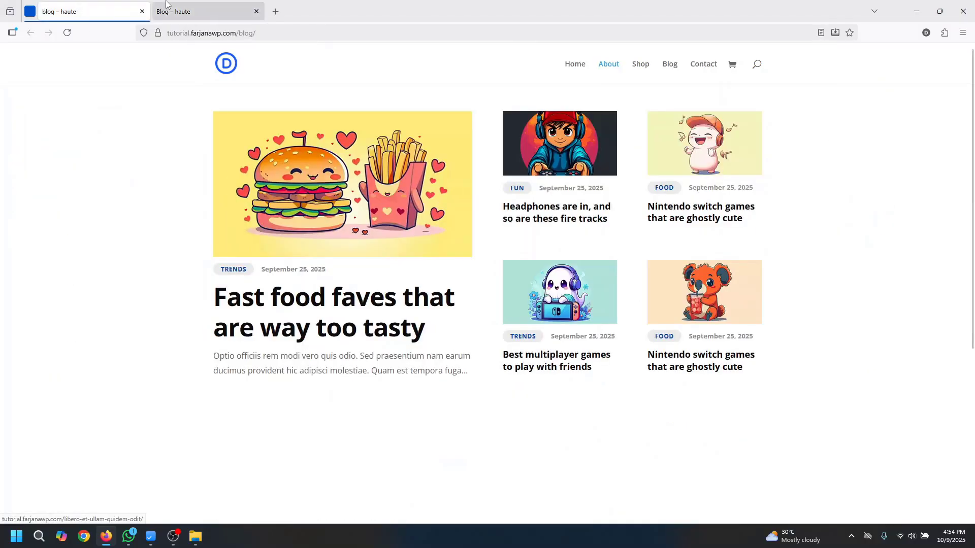
{"action": "left_click", "coordinate": [166, 2]}
{"action": "left_click", "coordinate": [145, 10]}
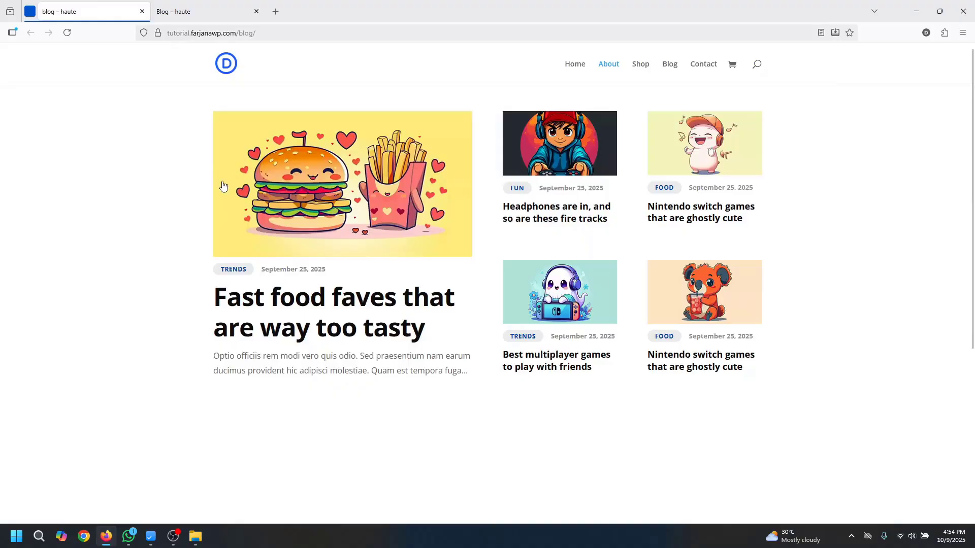
{"action": "left_click", "coordinate": [247, 4]}
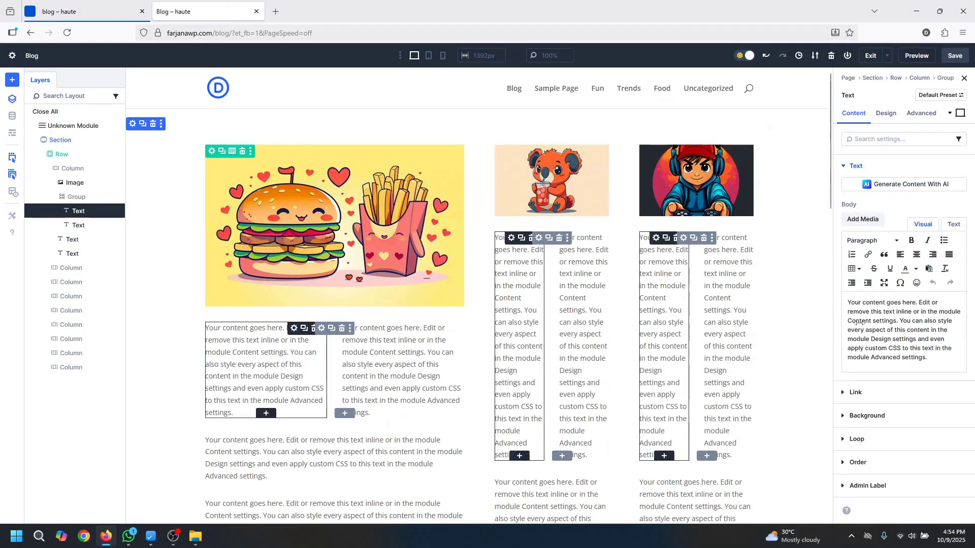
{"action": "left_click", "coordinate": [949, 207]}
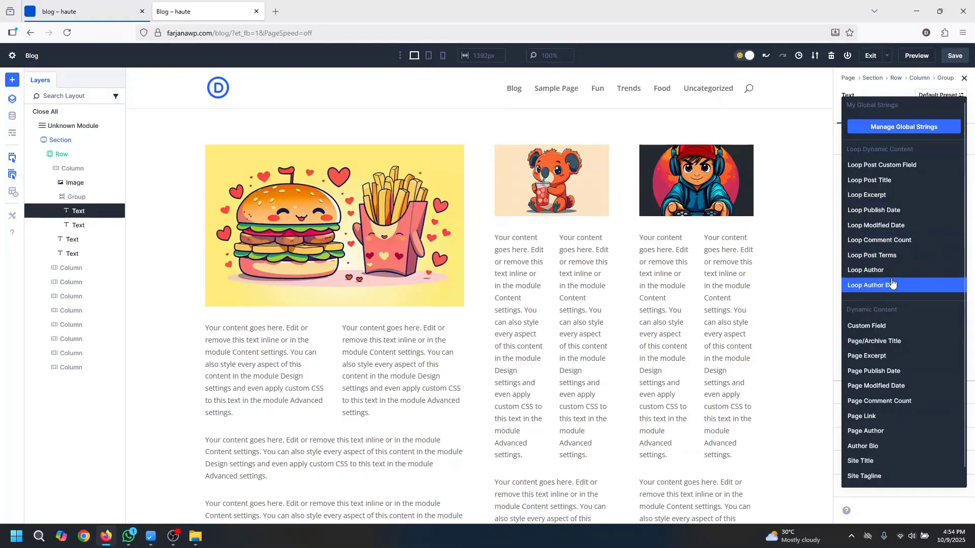
{"action": "left_click", "coordinate": [872, 255]}
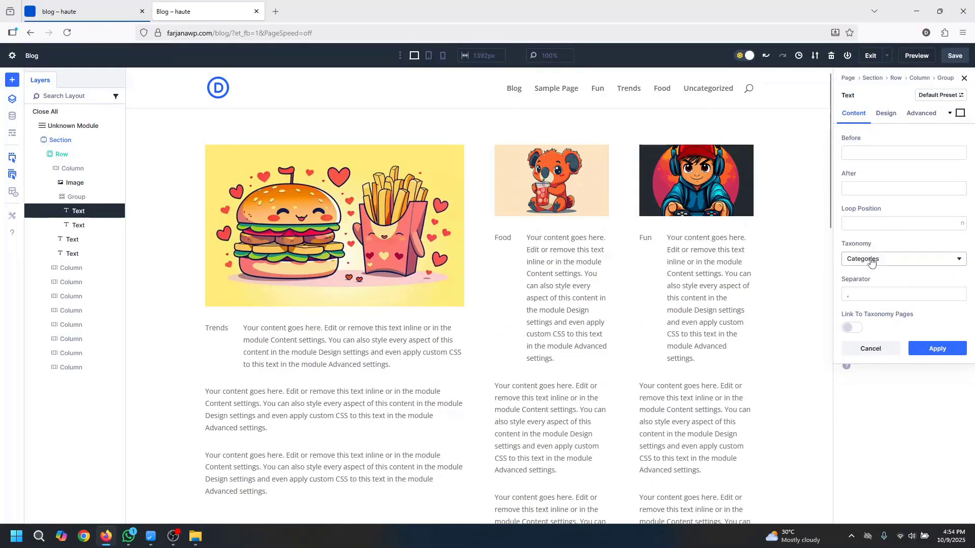
{"action": "left_click", "coordinate": [886, 268]}
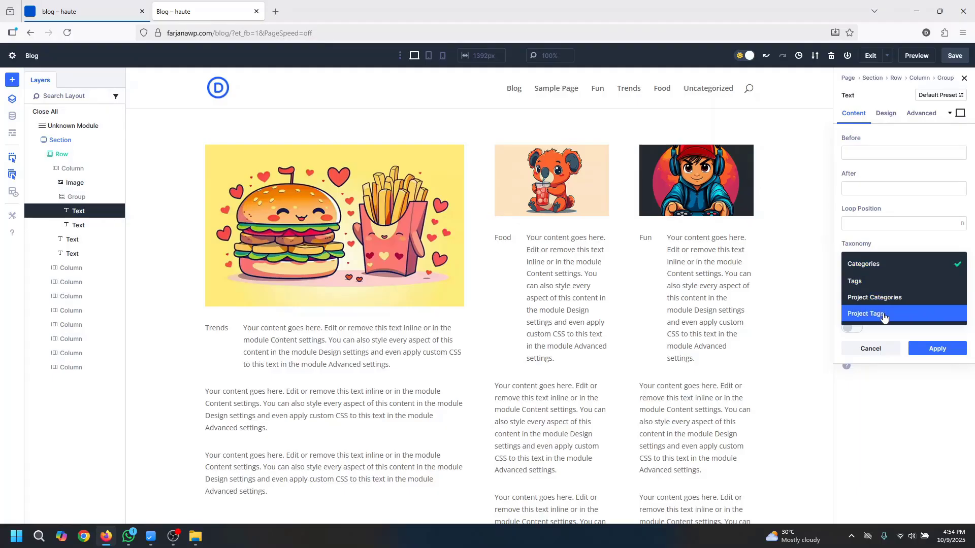
{"action": "left_click", "coordinate": [841, 238]}
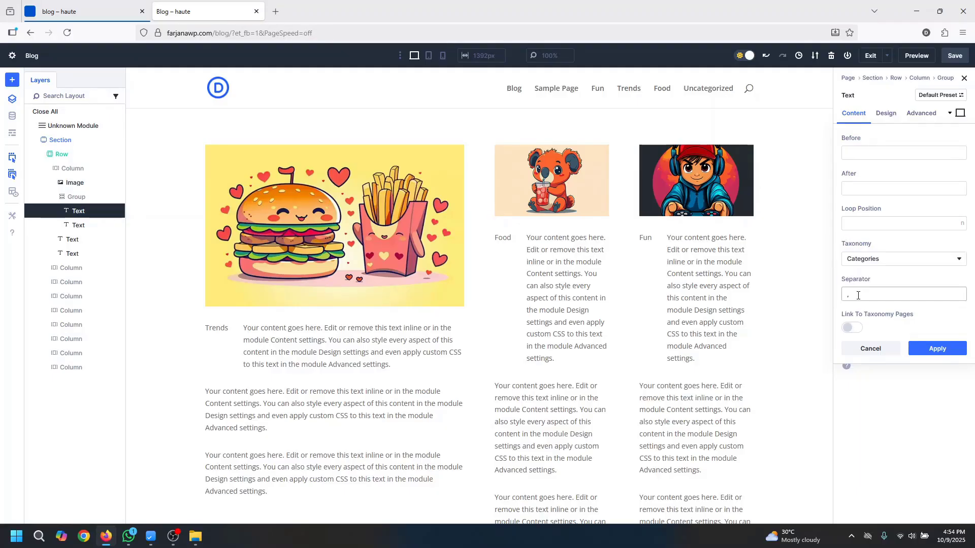
{"action": "left_click", "coordinate": [856, 294]}
{"action": "left_click", "coordinate": [853, 329]}
{"action": "left_click", "coordinate": [933, 350]}
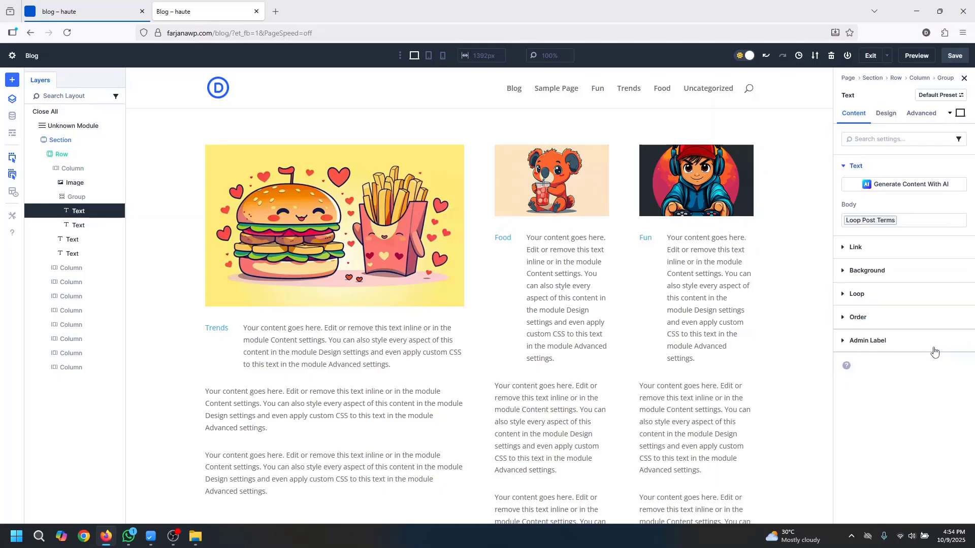
Fill the Group's second Text module with Loop Publish Date in the Default date format
{"action": "left_click", "coordinate": [302, 347]}
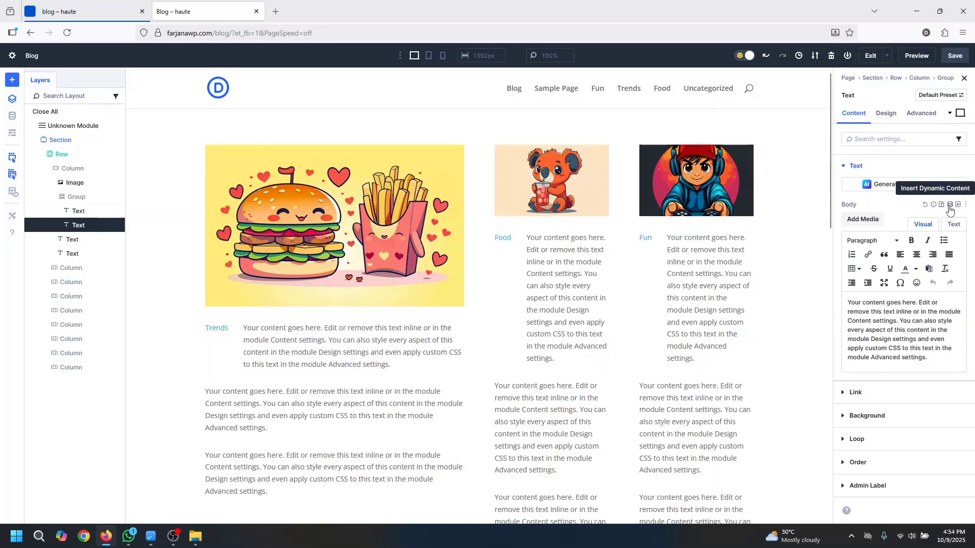
{"action": "left_click", "coordinate": [950, 206]}
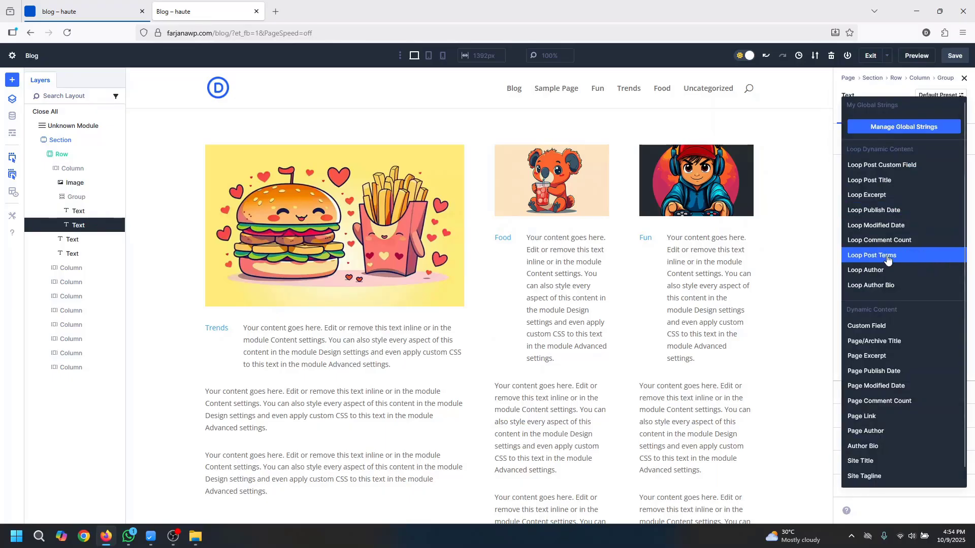
{"action": "left_click", "coordinate": [883, 211]}
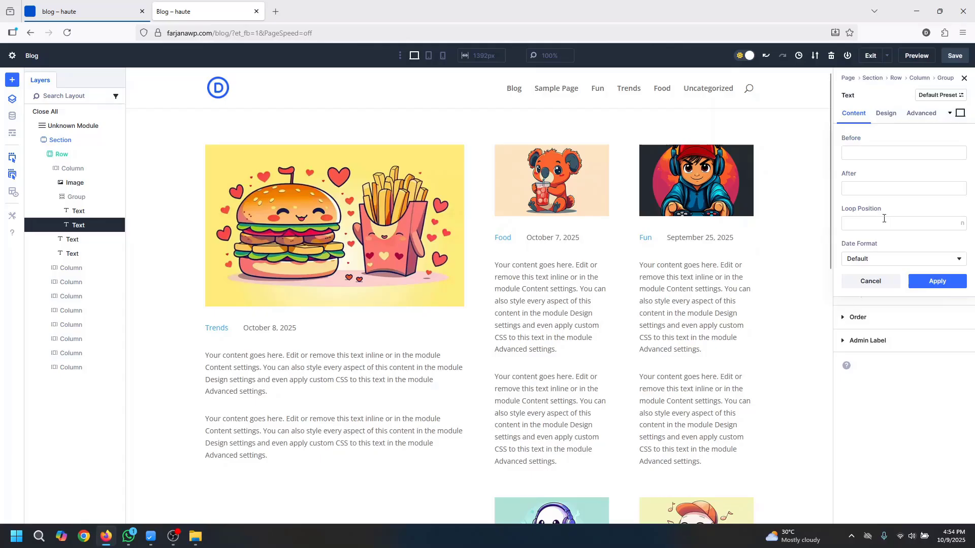
{"action": "left_click", "coordinate": [936, 280]}
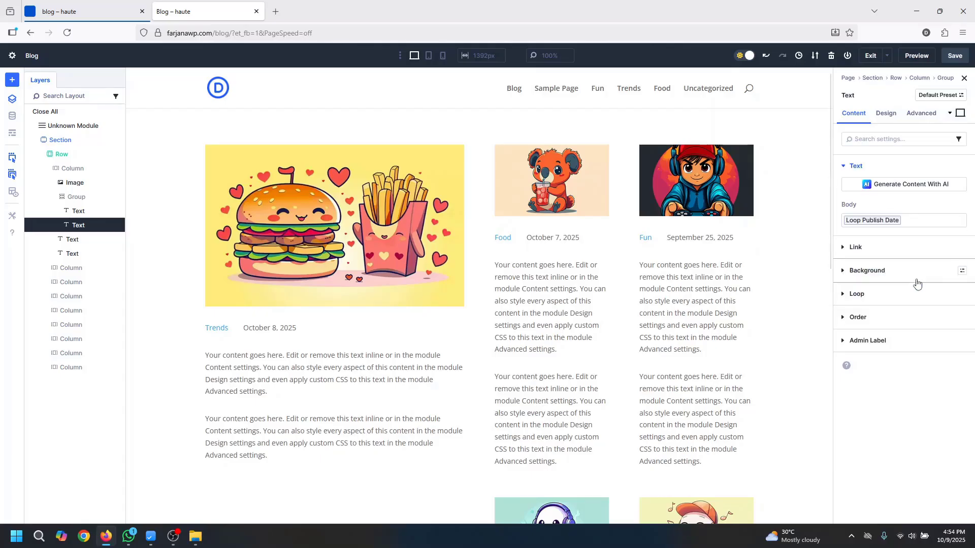
Fill the large column's first Text module below the Group with Loop Post Title as dynamic content and apply it
{"action": "left_click", "coordinate": [248, 376]}
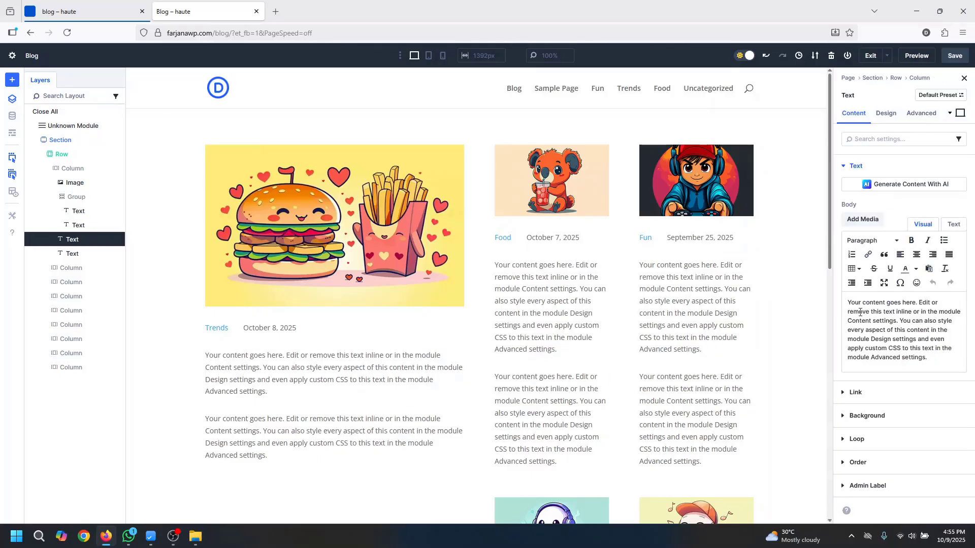
{"action": "left_click", "coordinate": [951, 206]}
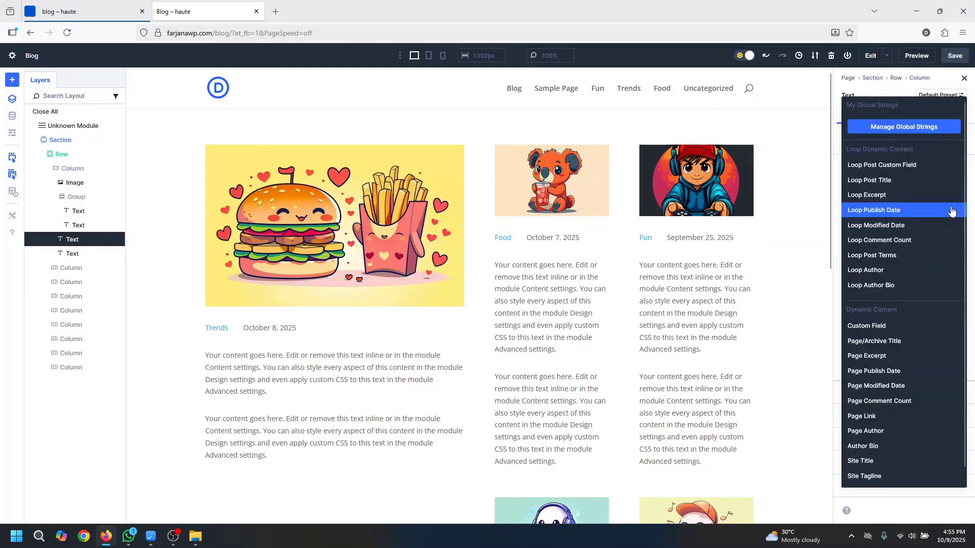
{"action": "left_click", "coordinate": [894, 182]}
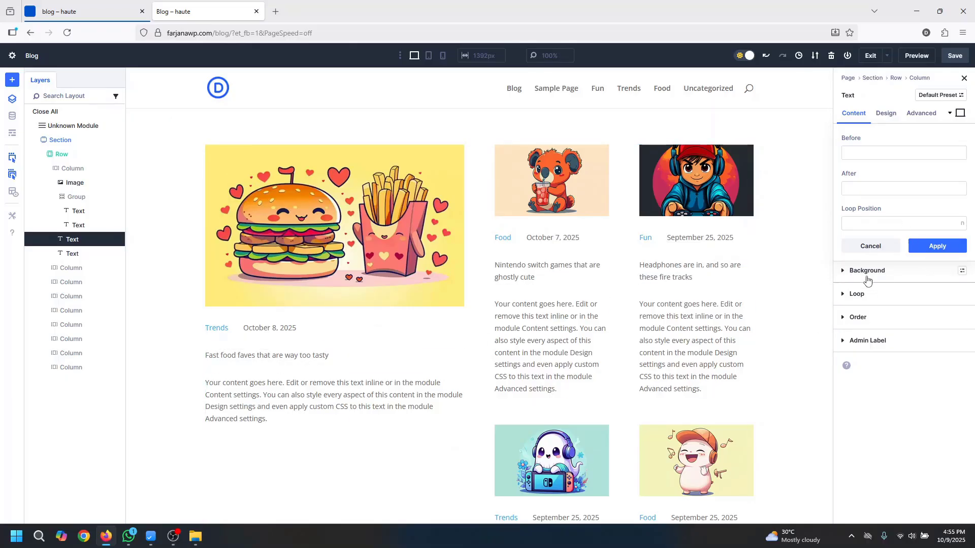
{"action": "left_click", "coordinate": [934, 246]}
Set the post title Text module's link URL to the dynamic Loop Link and apply it
{"action": "left_click", "coordinate": [883, 250]}
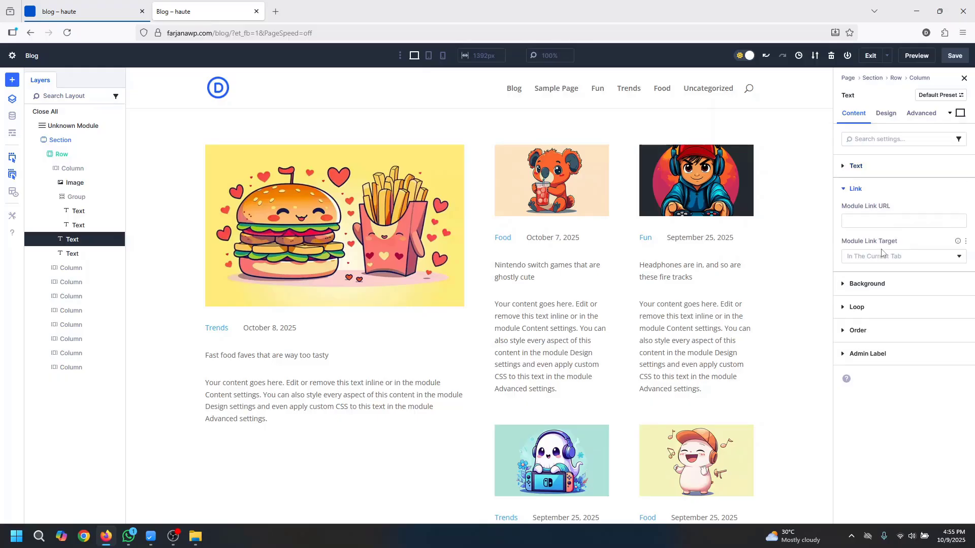
{"action": "left_click", "coordinate": [914, 220]}
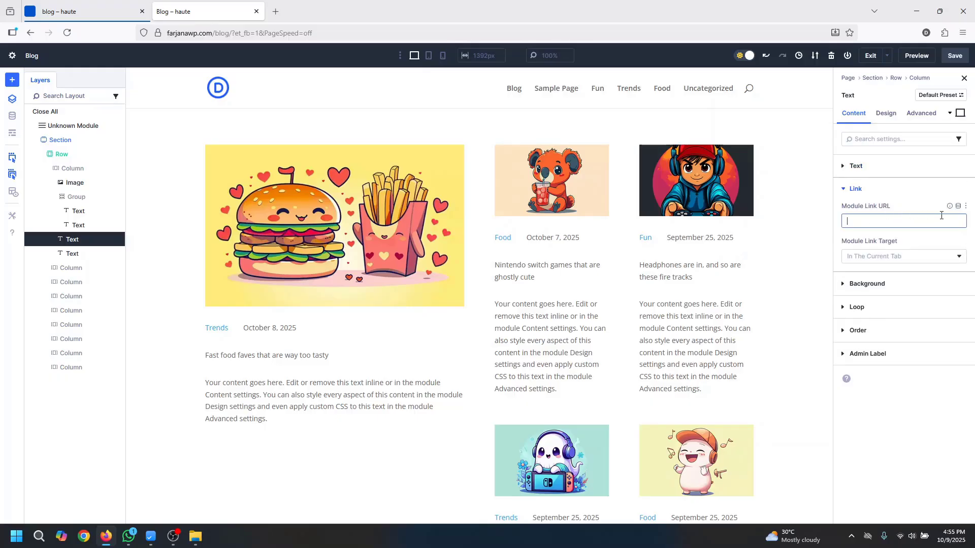
{"action": "left_click", "coordinate": [958, 206]}
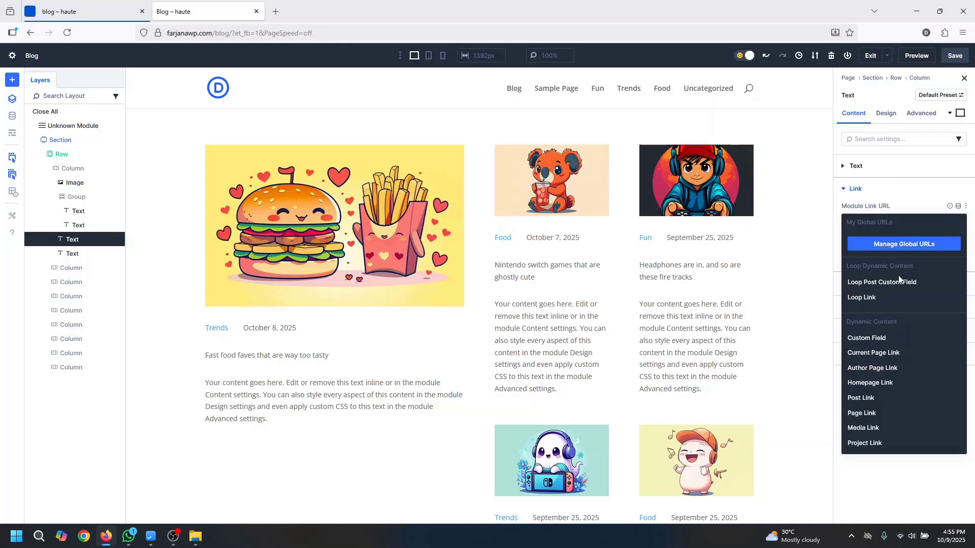
{"action": "left_click", "coordinate": [874, 305]}
{"action": "left_click", "coordinate": [927, 279]}
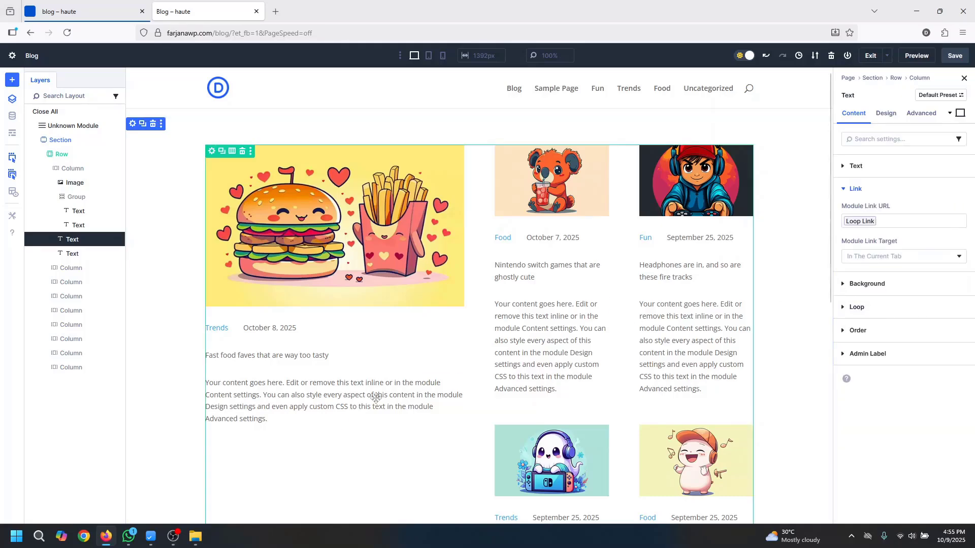
Fill the last Text module in the large column with Loop Excerpt, limit it to 22 words and apply it
{"action": "left_click", "coordinate": [311, 402]}
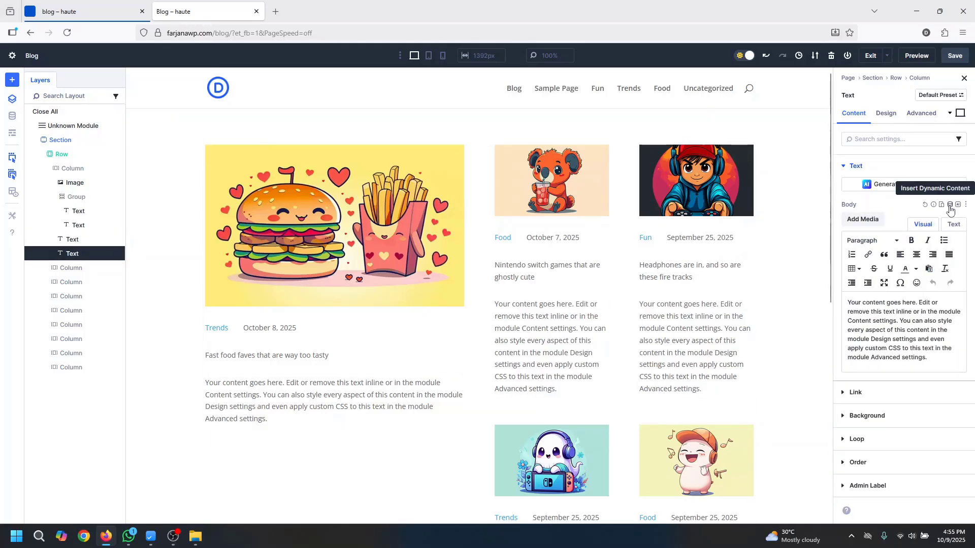
{"action": "left_click", "coordinate": [952, 209]}
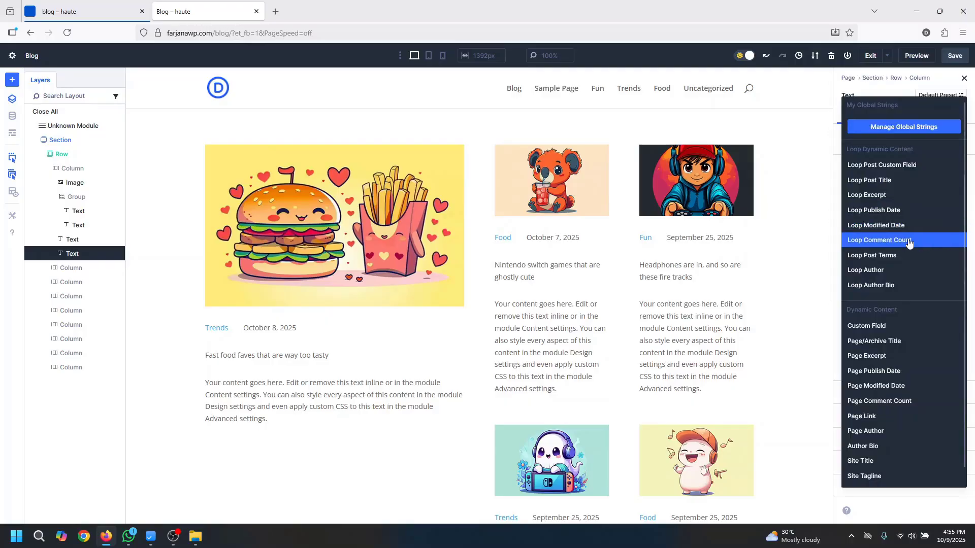
{"action": "left_click", "coordinate": [876, 201]}
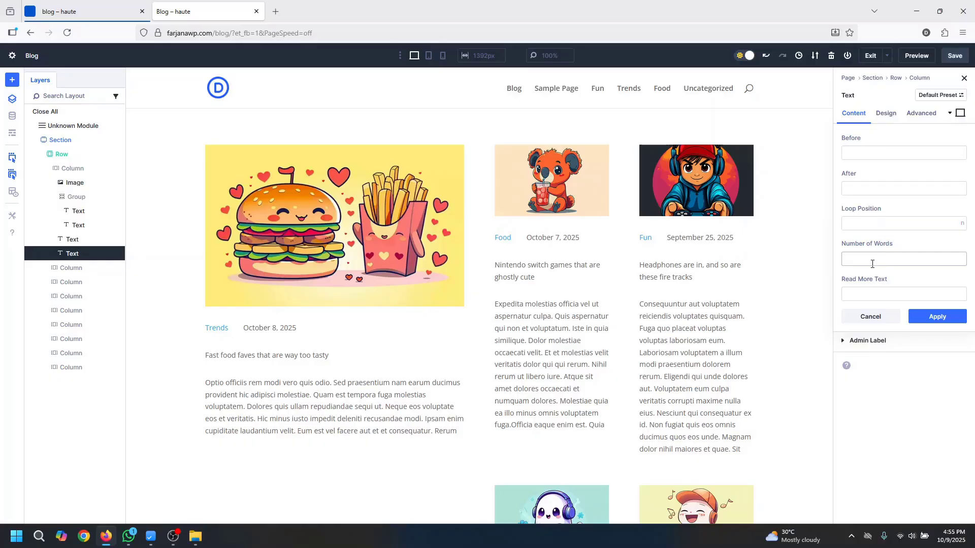
{"action": "left_click", "coordinate": [870, 264]}
{"action": "type", "text": "22"}
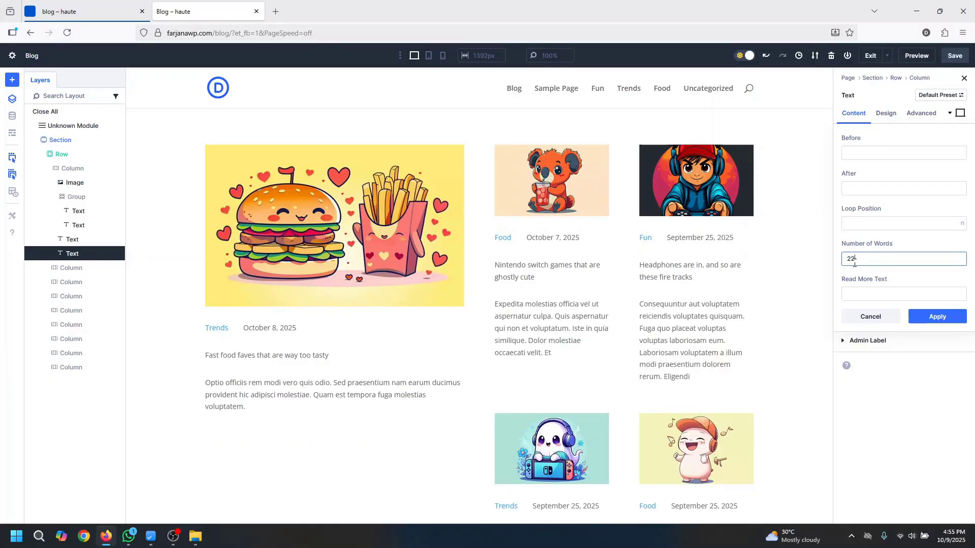
{"action": "left_click", "coordinate": [945, 318]}
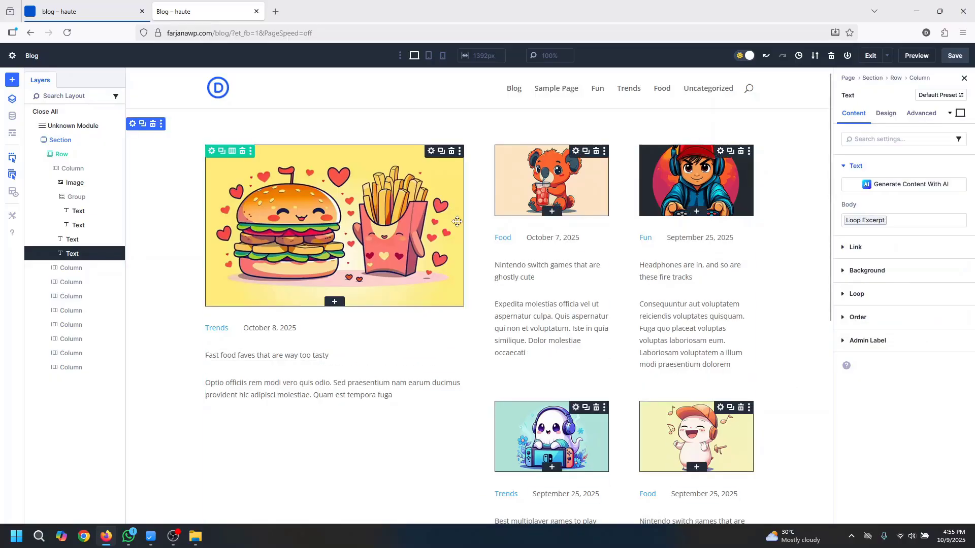
Compare the grid with the reference blog page, then make the category Text module's link text bold and uppercase
{"action": "scroll", "coordinate": [824, 407], "scroll_direction": "down", "scroll_amount": 3}
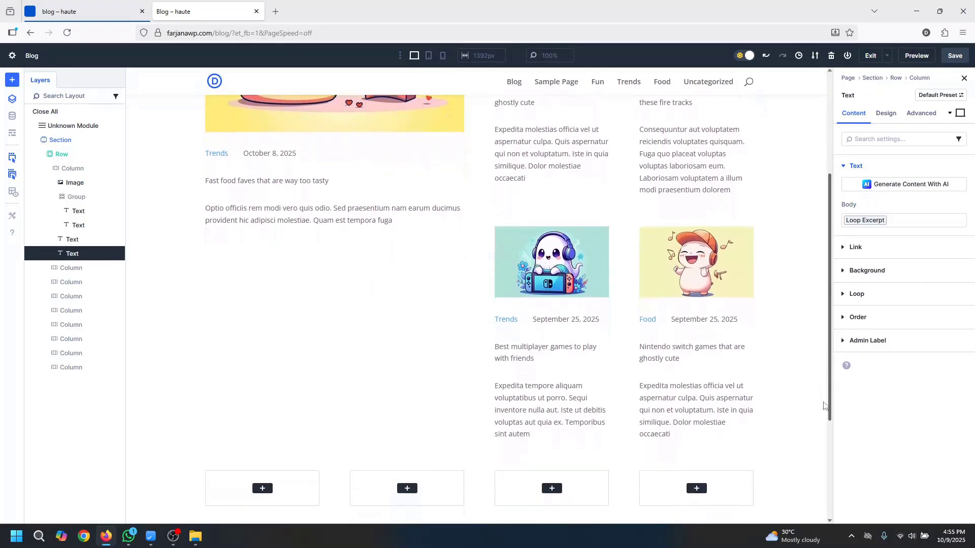
{"action": "scroll", "coordinate": [824, 406], "scroll_direction": "up", "scroll_amount": 3}
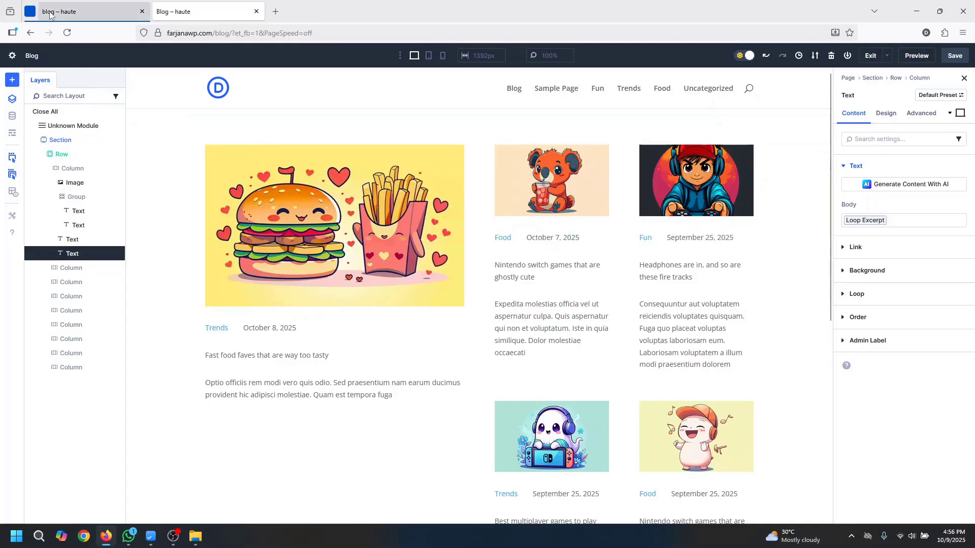
{"action": "left_click", "coordinate": [51, 12]}
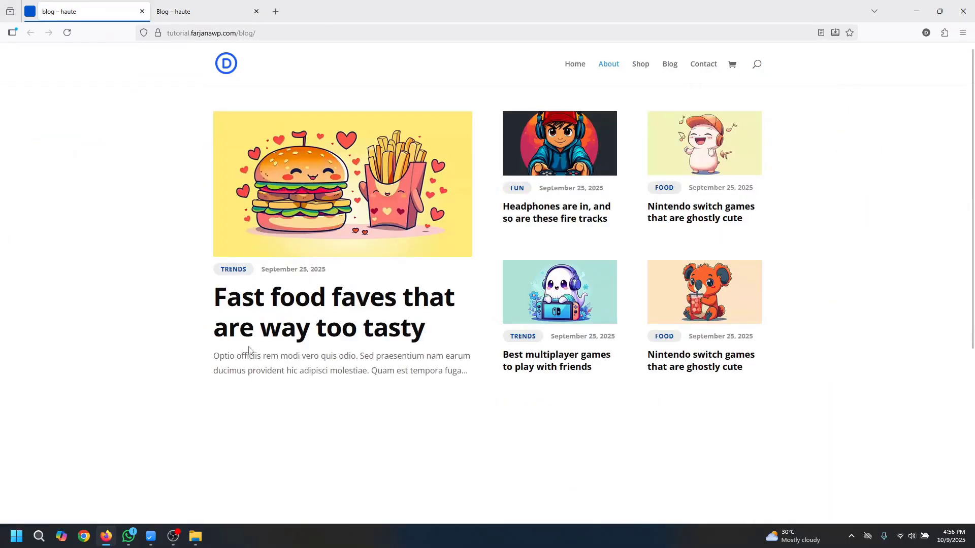
{"action": "left_click", "coordinate": [192, 10]}
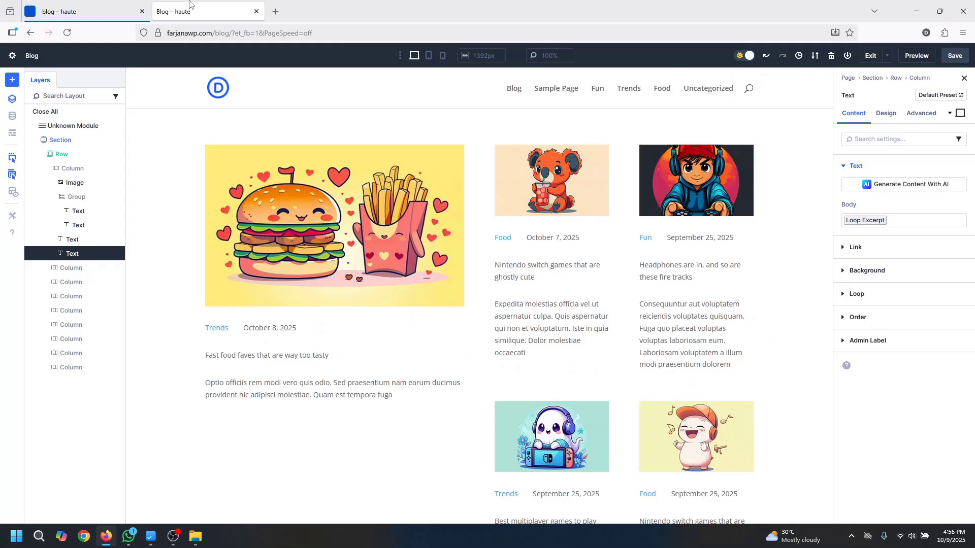
{"action": "left_click", "coordinate": [213, 330]}
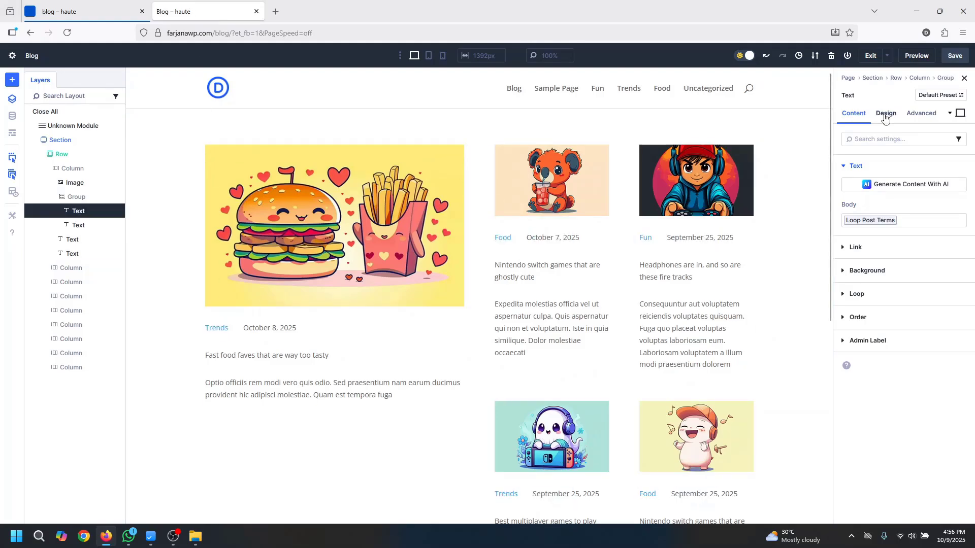
{"action": "left_click", "coordinate": [885, 117]}
{"action": "left_click", "coordinate": [871, 169]}
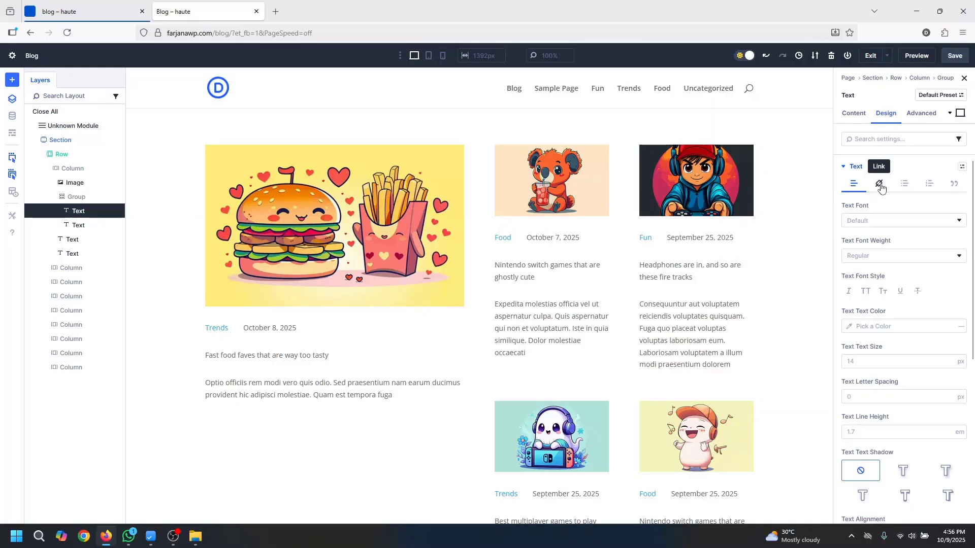
{"action": "left_click", "coordinate": [880, 185]}
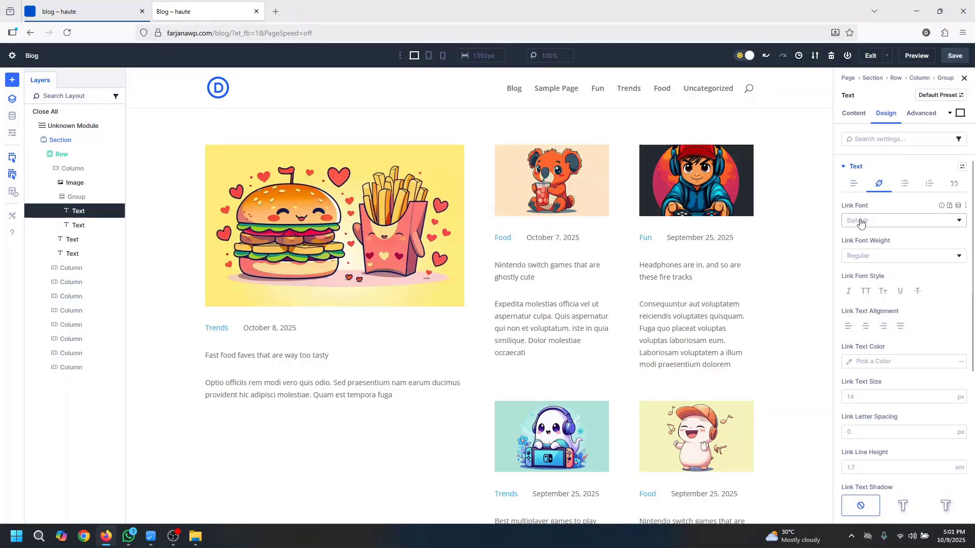
{"action": "left_click", "coordinate": [871, 255]}
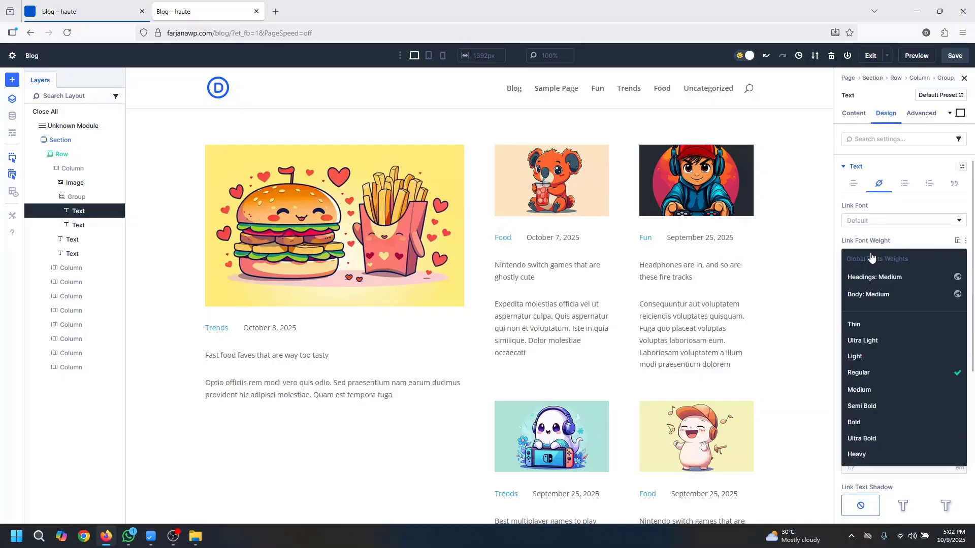
{"action": "left_click", "coordinate": [870, 422]}
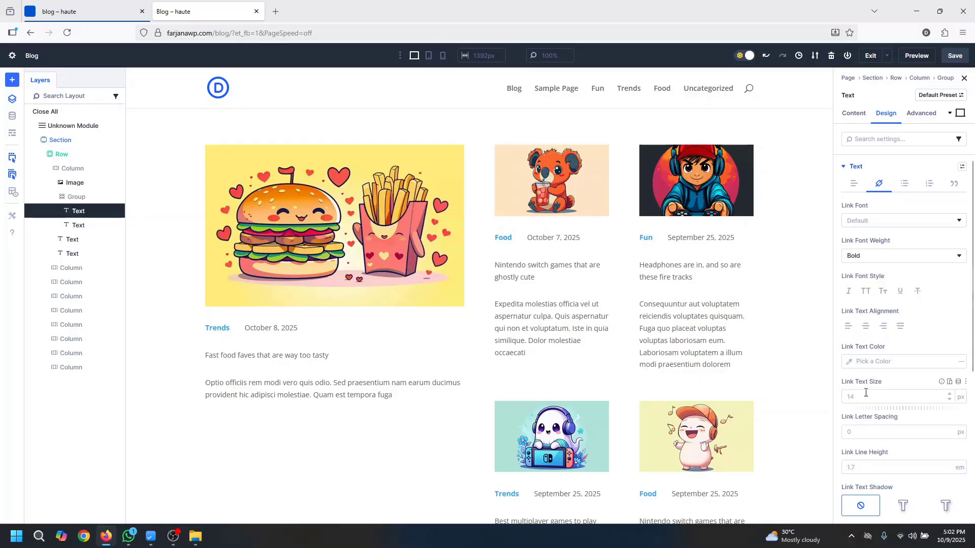
{"action": "left_click", "coordinate": [866, 292]}
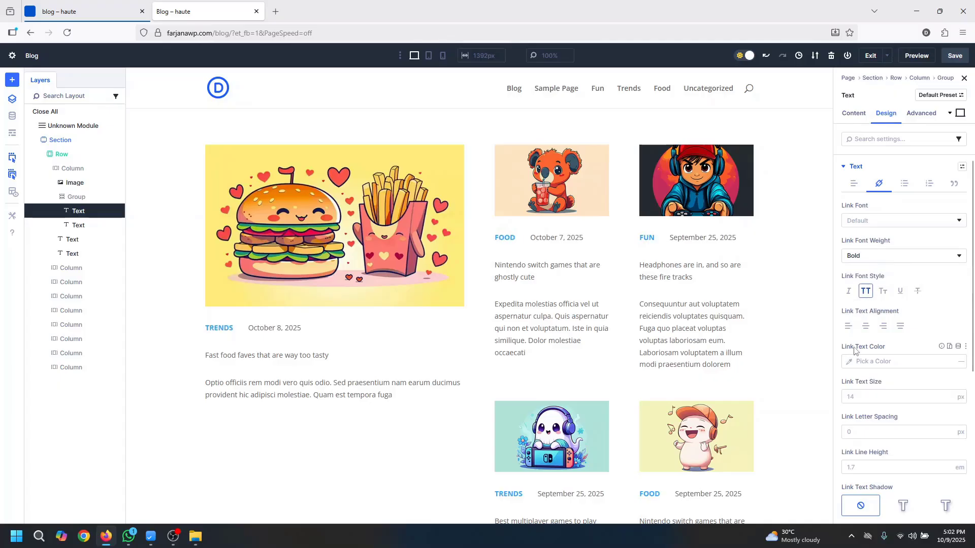
Set the category link's text color to dark blue 0E2DA0 and its text size to 12 px
{"action": "left_click", "coordinate": [850, 362]}
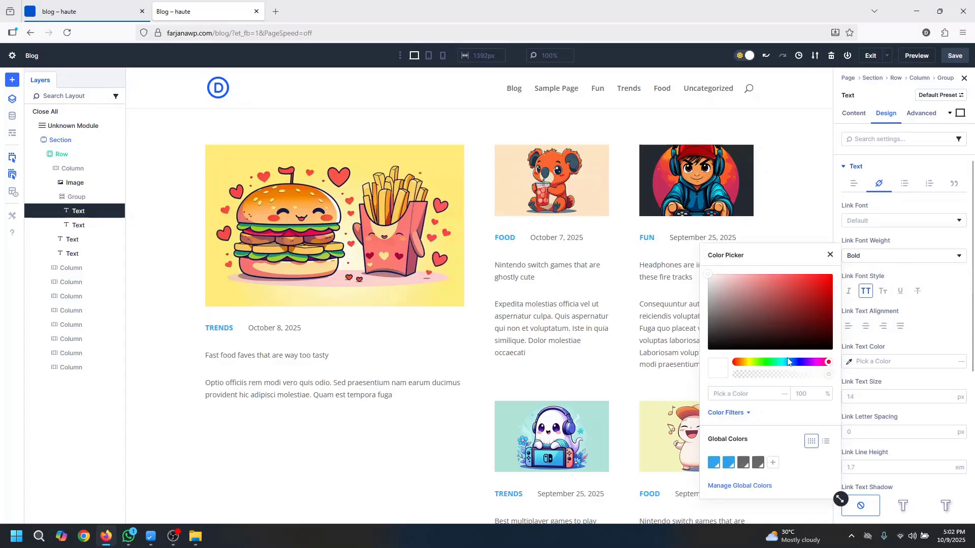
{"action": "left_click_drag", "start_coordinate": [788, 361], "coordinate": [795, 362]}
{"action": "left_click", "coordinate": [821, 319]}
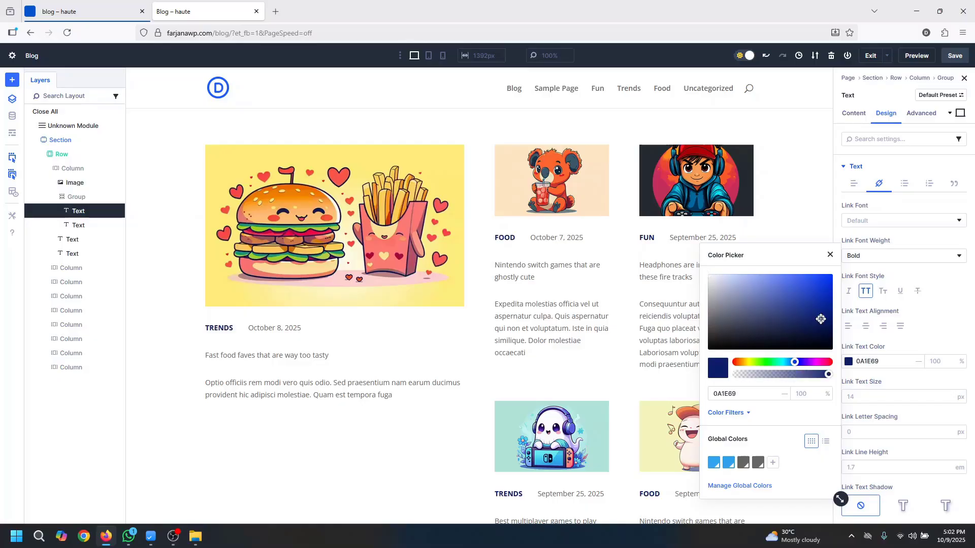
{"action": "left_click", "coordinate": [821, 303]}
{"action": "left_click", "coordinate": [865, 397]}
{"action": "type", "text": "13"}
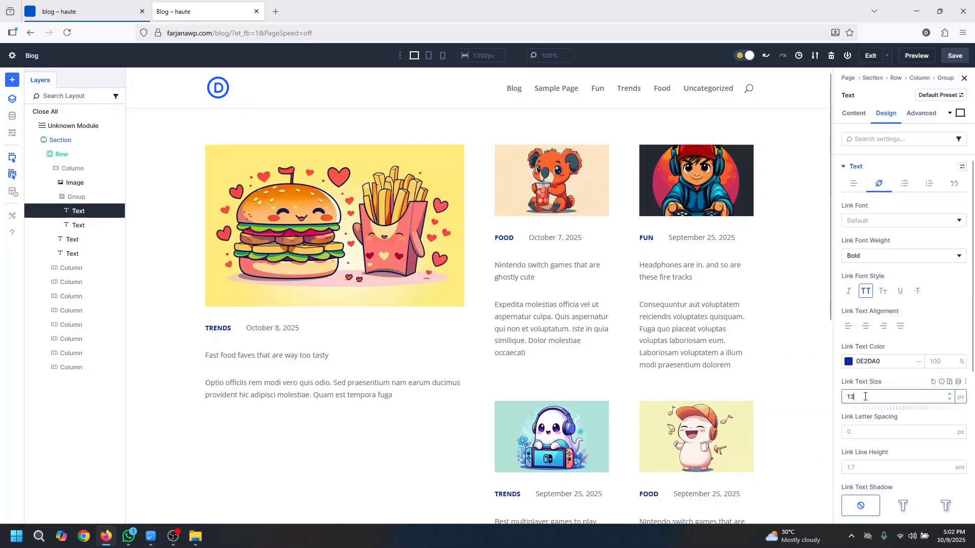
{"action": "key", "text": "Down"}
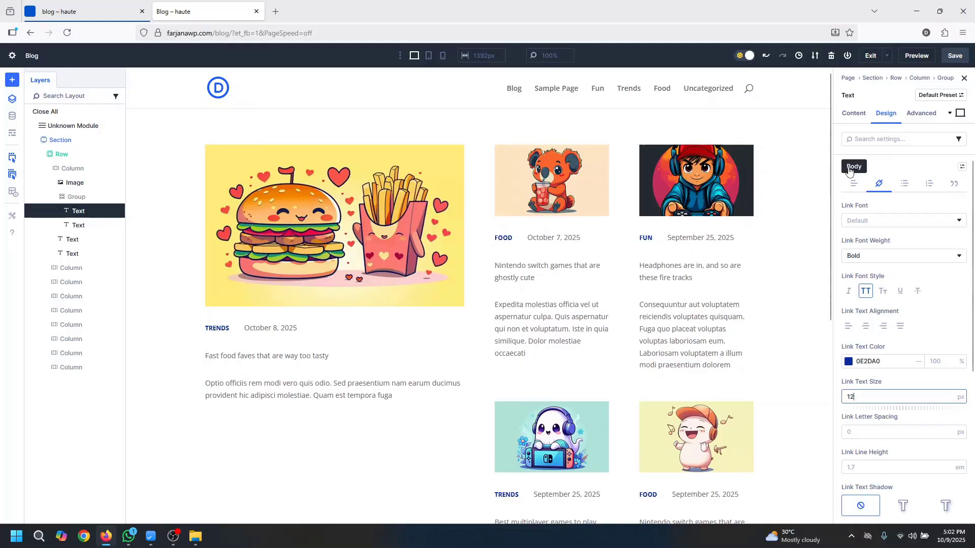
Give the category Text module a light grey F0F0F0 background color
{"action": "left_click", "coordinate": [860, 118]}
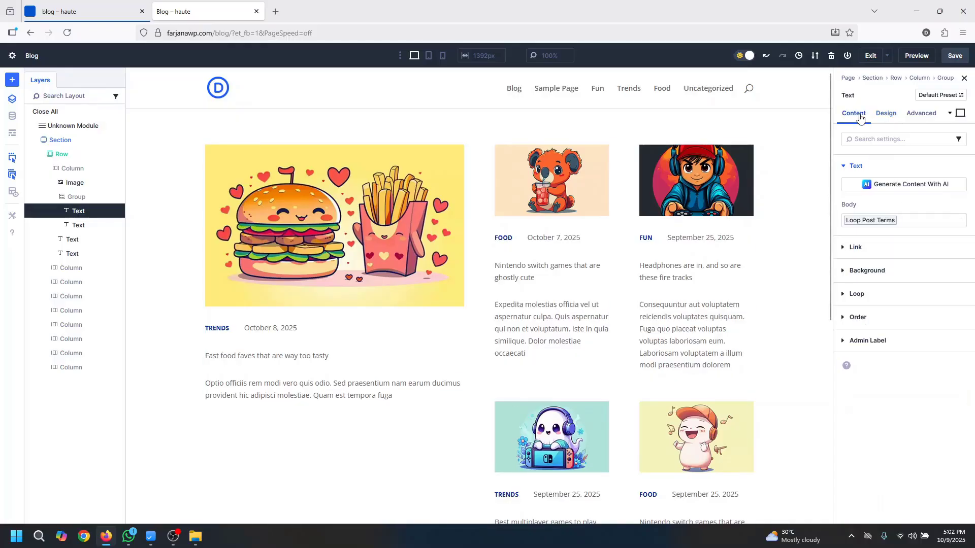
{"action": "left_click", "coordinate": [883, 280]}
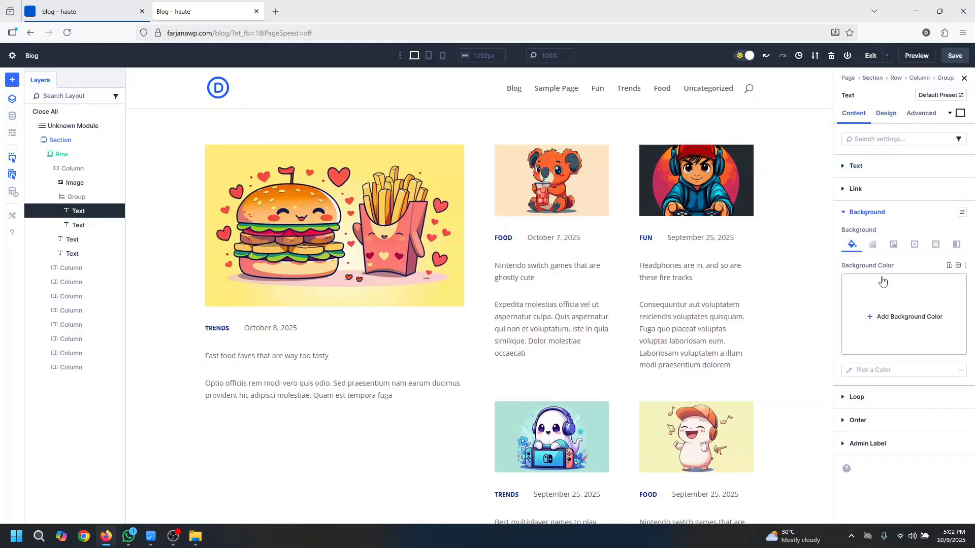
{"action": "left_click", "coordinate": [885, 318]}
{"action": "left_click_drag", "start_coordinate": [723, 333], "coordinate": [685, 280]}
{"action": "left_click", "coordinate": [829, 254]}
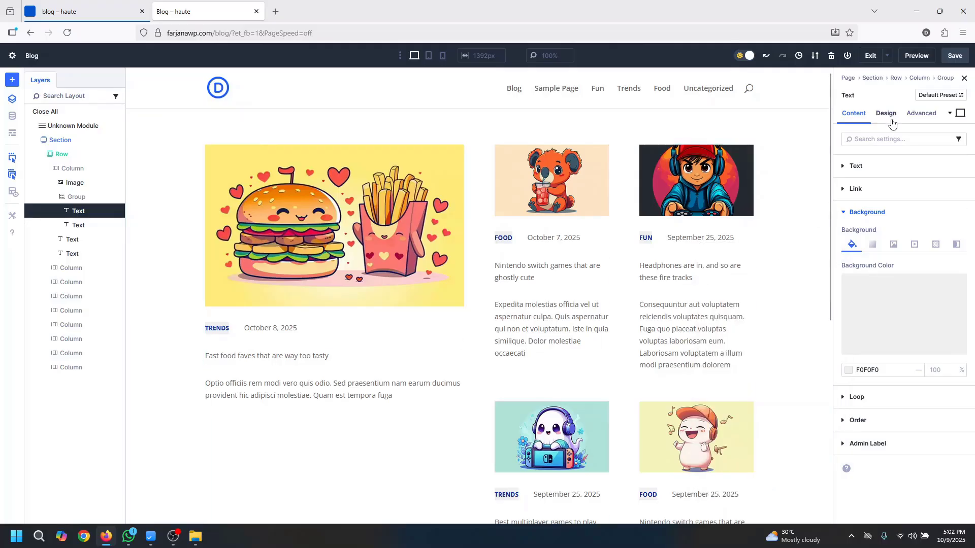
Link the category Text module's left and right padding and set both to 15 px
{"action": "left_click", "coordinate": [887, 117]}
{"action": "left_click", "coordinate": [861, 167]}
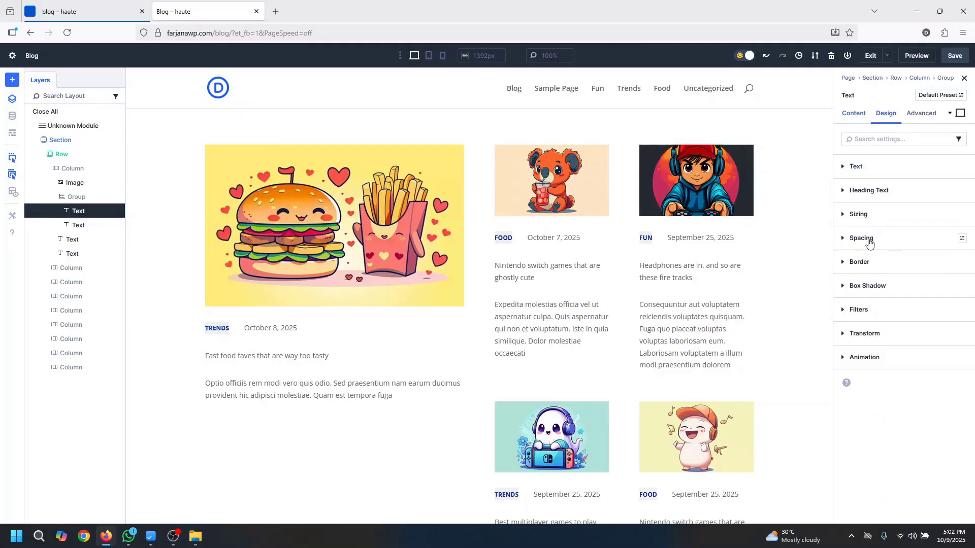
{"action": "left_click", "coordinate": [862, 238]}
{"action": "left_click", "coordinate": [856, 347]}
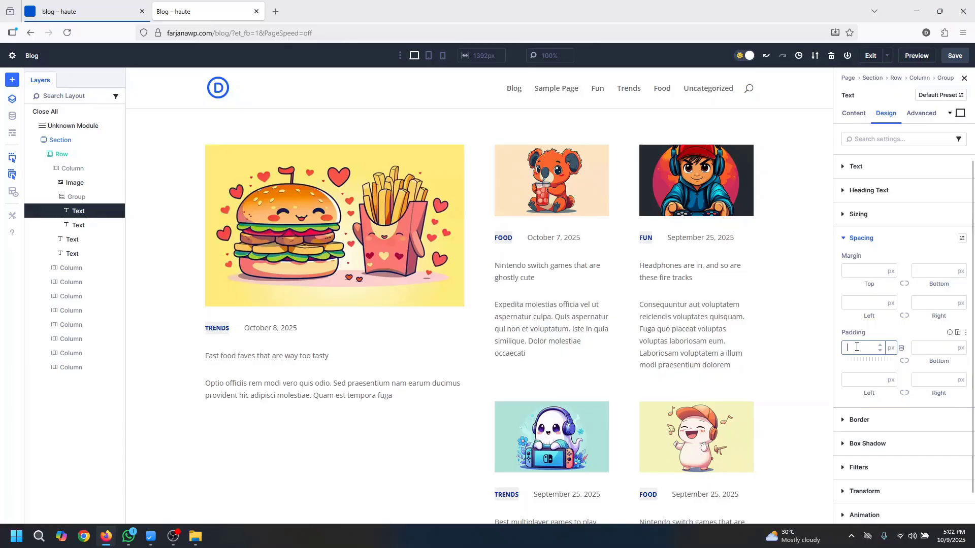
{"action": "left_click", "coordinate": [859, 380]}
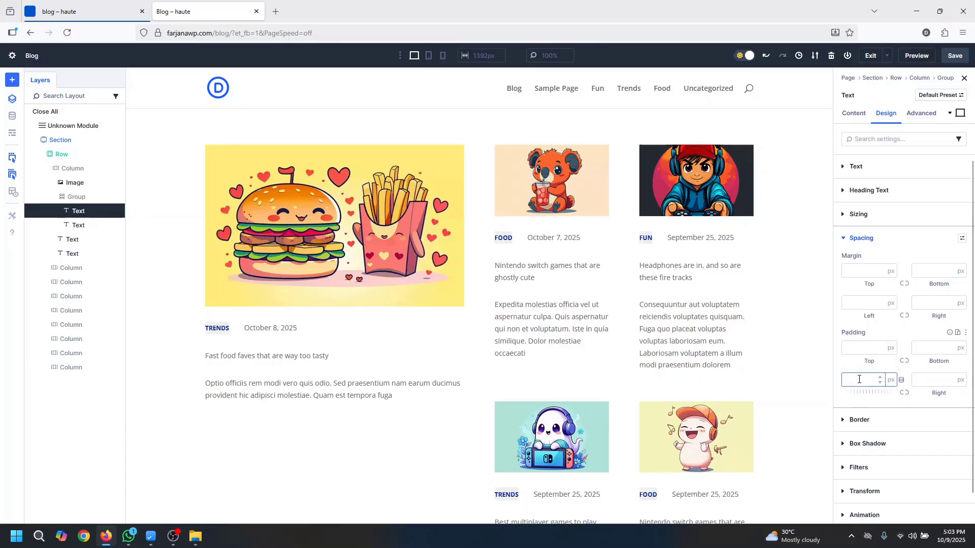
{"action": "type", "text": "10"}
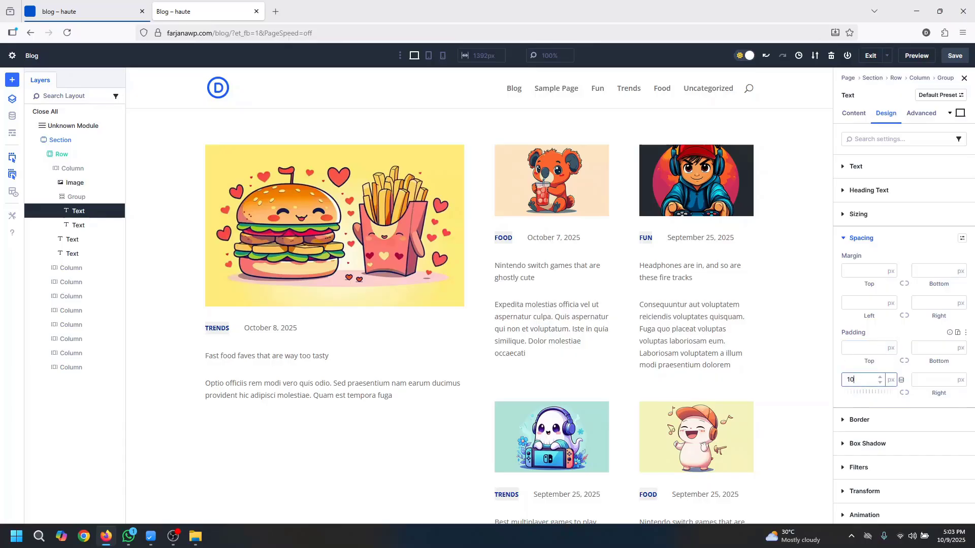
{"action": "left_click", "coordinate": [903, 394]}
{"action": "left_click", "coordinate": [849, 378]}
{"action": "key", "text": "Up"}
{"action": "key", "text": "Up"}
{"action": "key", "text": "Up"}
{"action": "key", "text": "Up"}
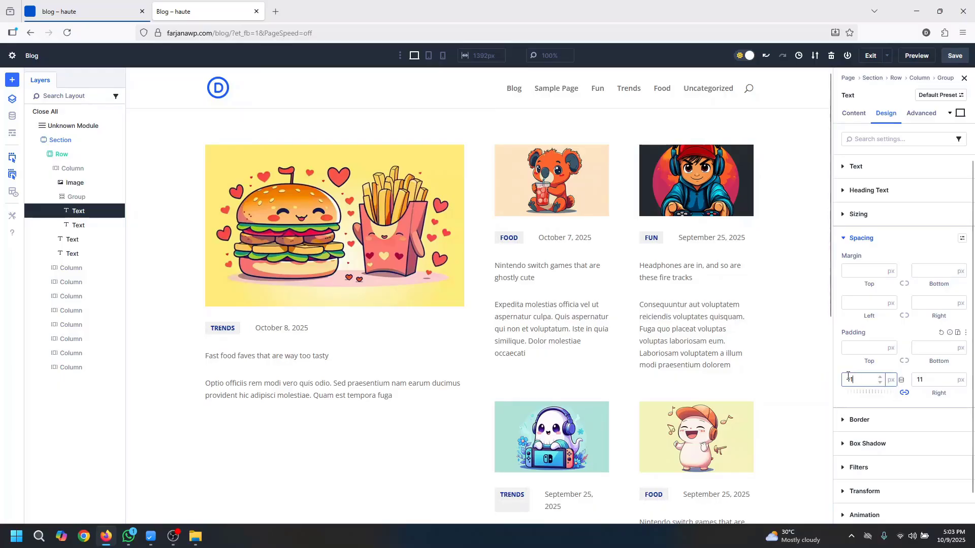
{"action": "key", "text": "Up"}
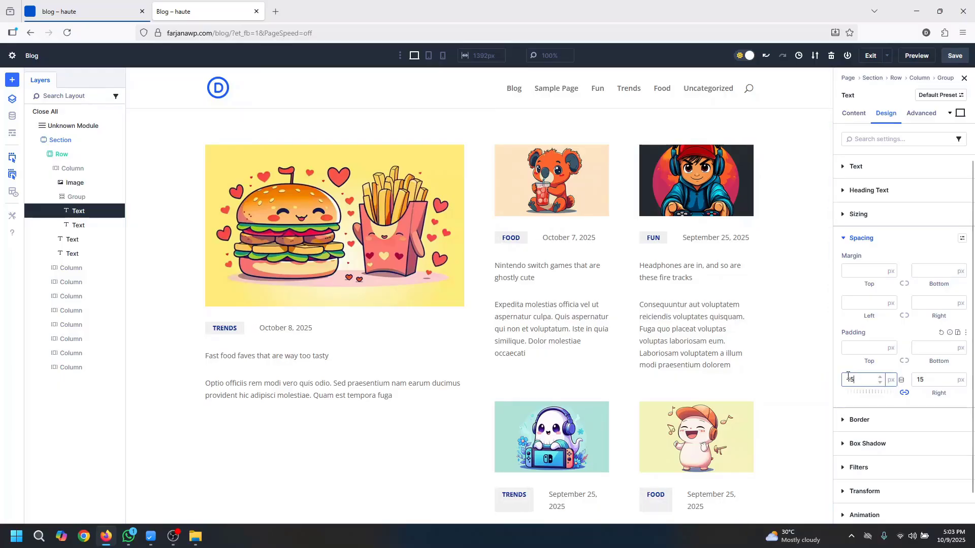
Round all corners of the category Text module with a 15 px border radius
{"action": "left_click", "coordinate": [862, 423]}
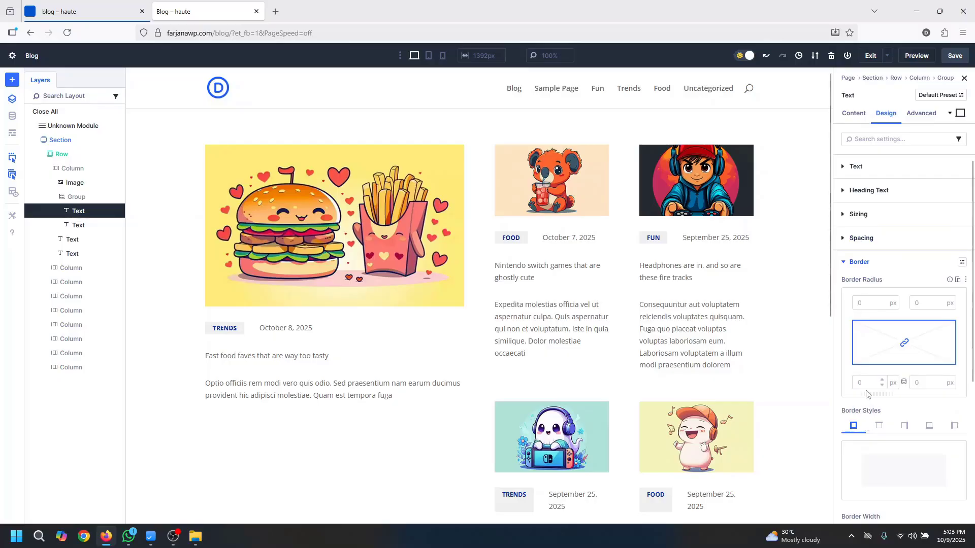
{"action": "left_click", "coordinate": [870, 303]}
{"action": "type", "text": "20"}
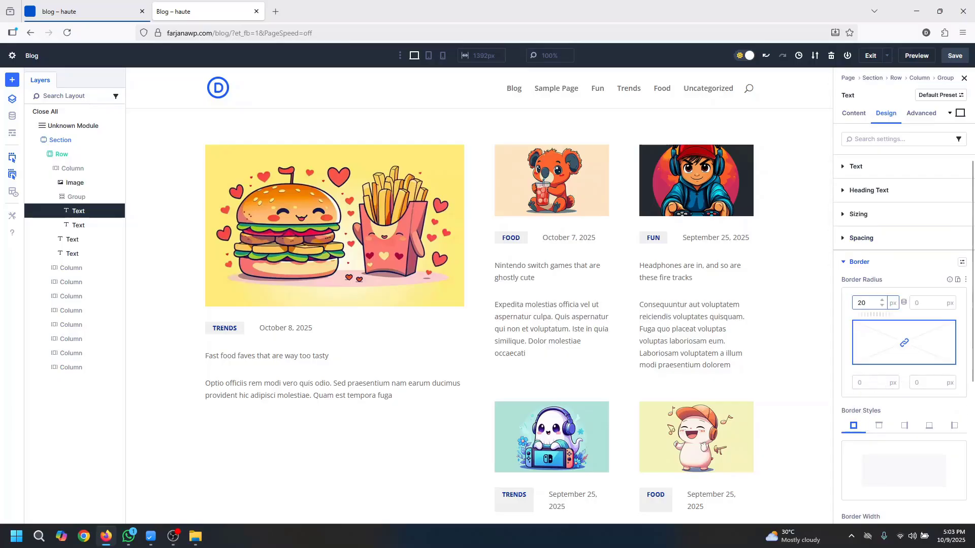
{"action": "key", "text": "BackSpace"}
{"action": "key", "text": "BackSpace"}
{"action": "type", "text": "15"}
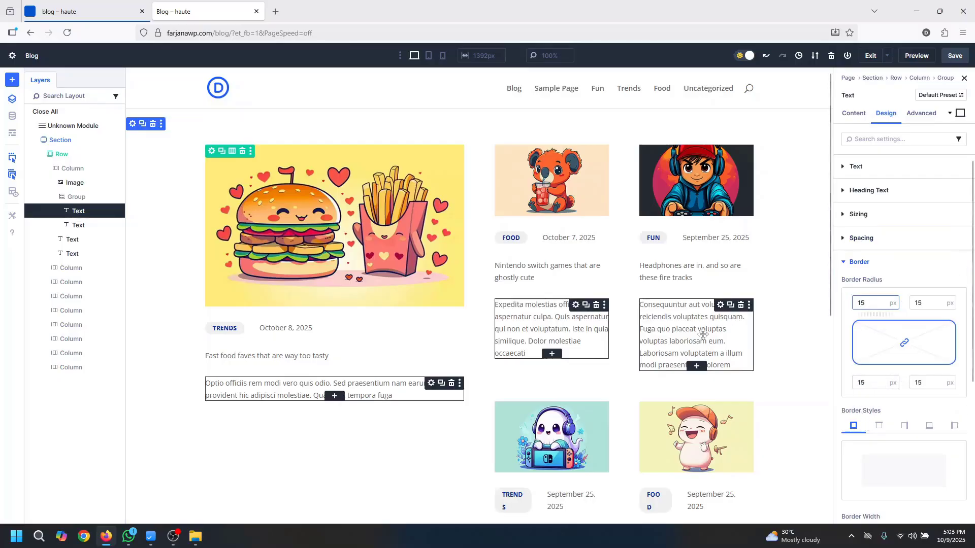
Set the date Text module's link text size to 13 px and its link text color to grey 6E6A6A
{"action": "left_click", "coordinate": [262, 329]}
{"action": "left_click", "coordinate": [887, 113]}
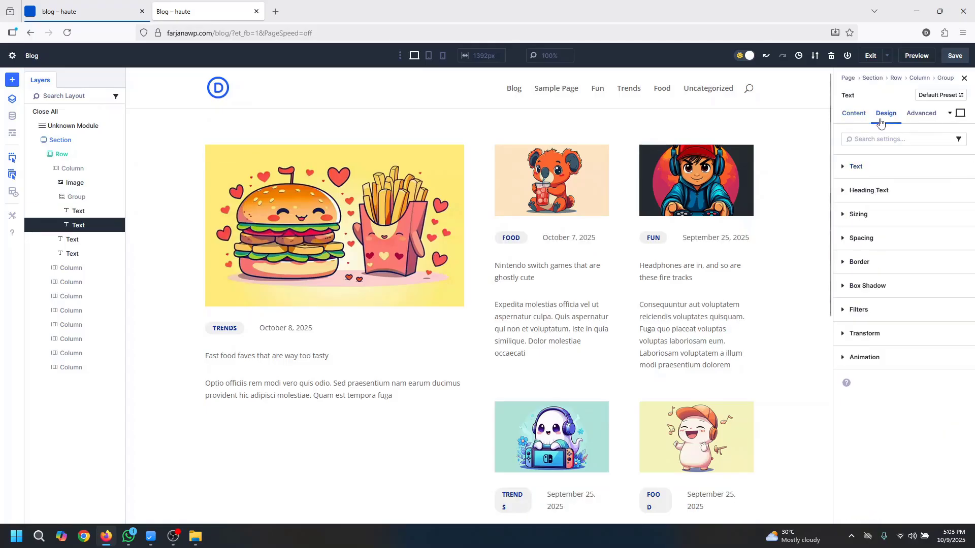
{"action": "left_click", "coordinate": [857, 168]}
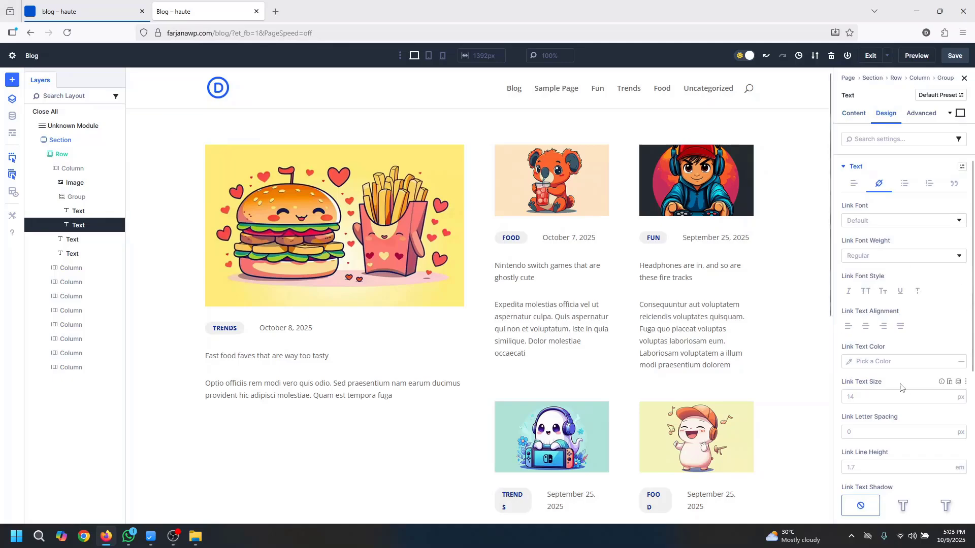
{"action": "left_click", "coordinate": [863, 398]}
{"action": "type", "text": "13"}
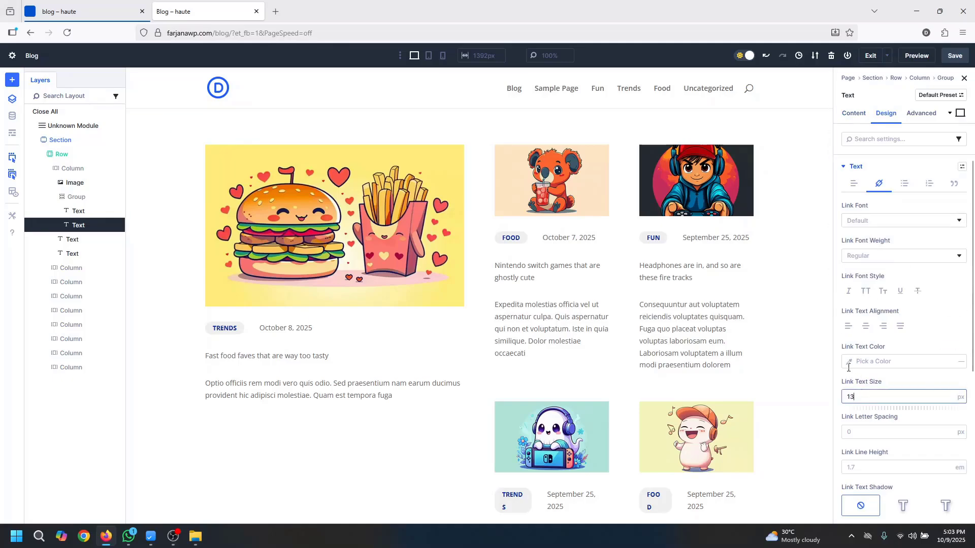
{"action": "left_click", "coordinate": [849, 363]}
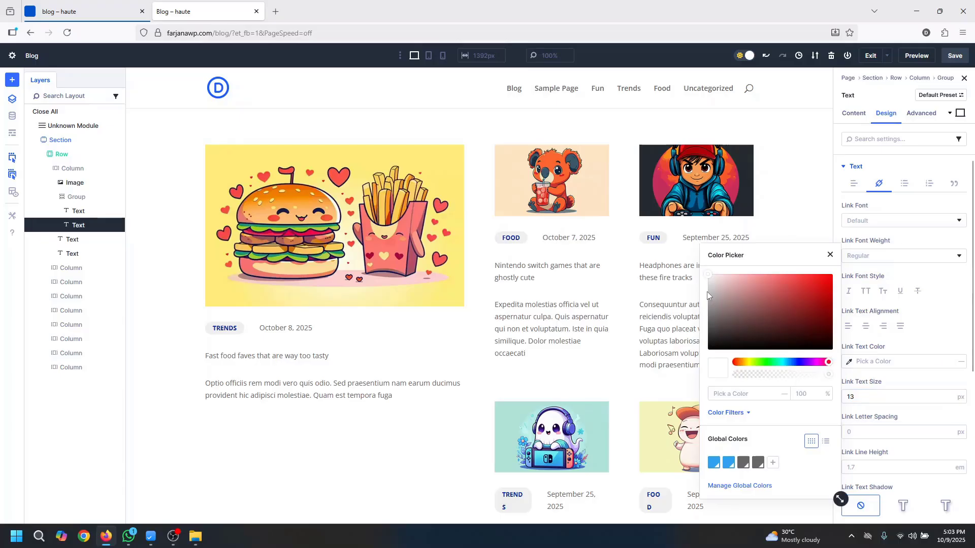
{"action": "left_click_drag", "start_coordinate": [710, 329], "coordinate": [712, 317]}
{"action": "left_click", "coordinate": [830, 255]}
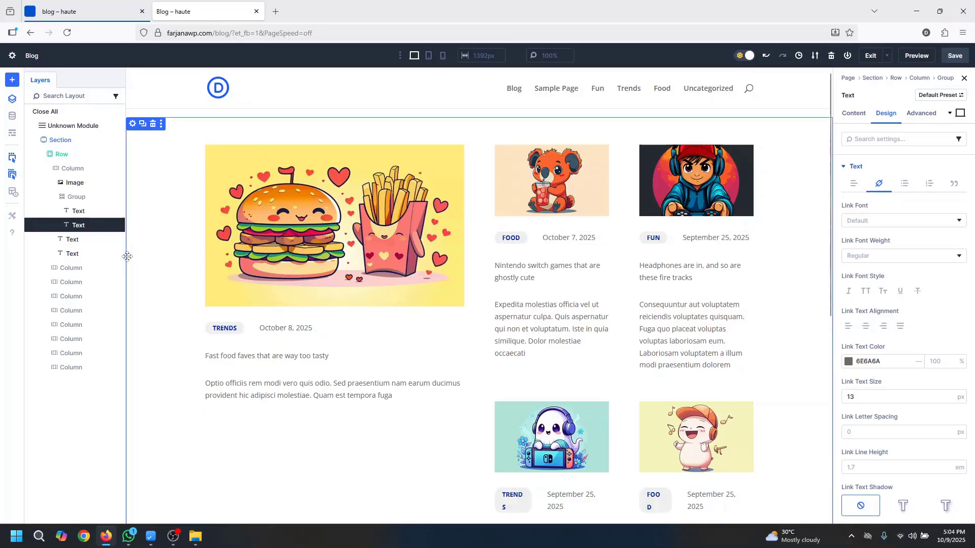
Set the horizontal gap of the Group holding the category and date to 15 px
{"action": "left_click", "coordinate": [78, 197]}
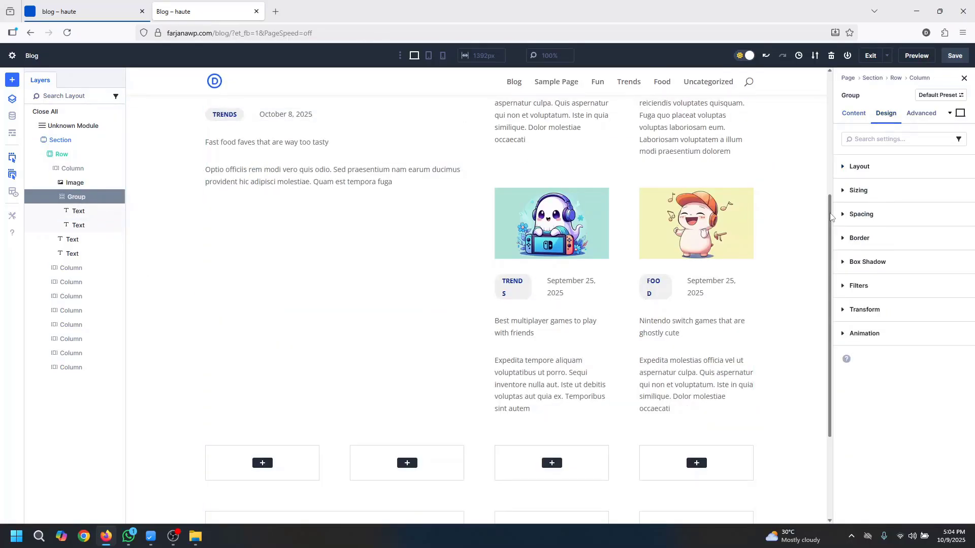
{"action": "scroll", "coordinate": [833, 217], "scroll_direction": "up", "scroll_amount": 4}
{"action": "left_click", "coordinate": [860, 167]}
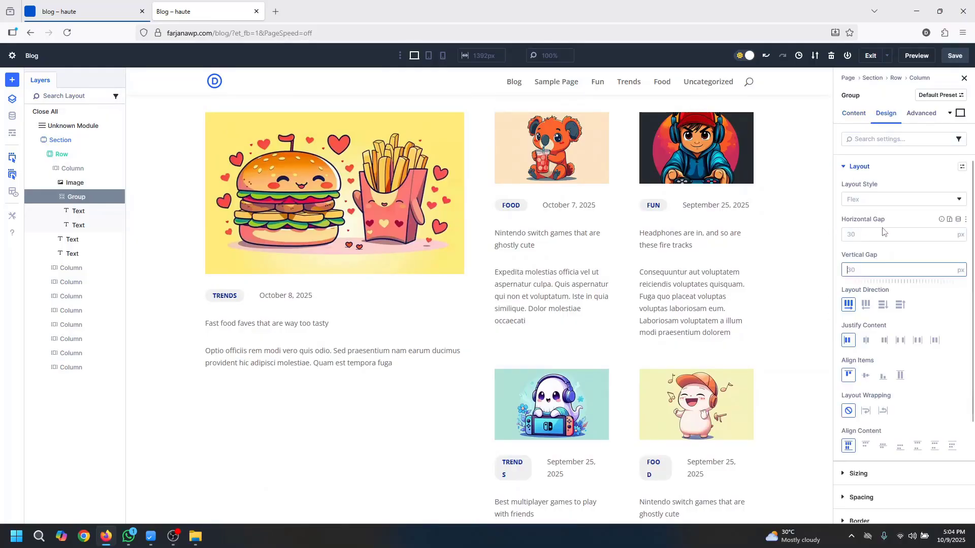
{"action": "left_click_drag", "start_coordinate": [901, 247], "coordinate": [889, 247]}
{"action": "left_click_drag", "start_coordinate": [887, 246], "coordinate": [897, 246]}
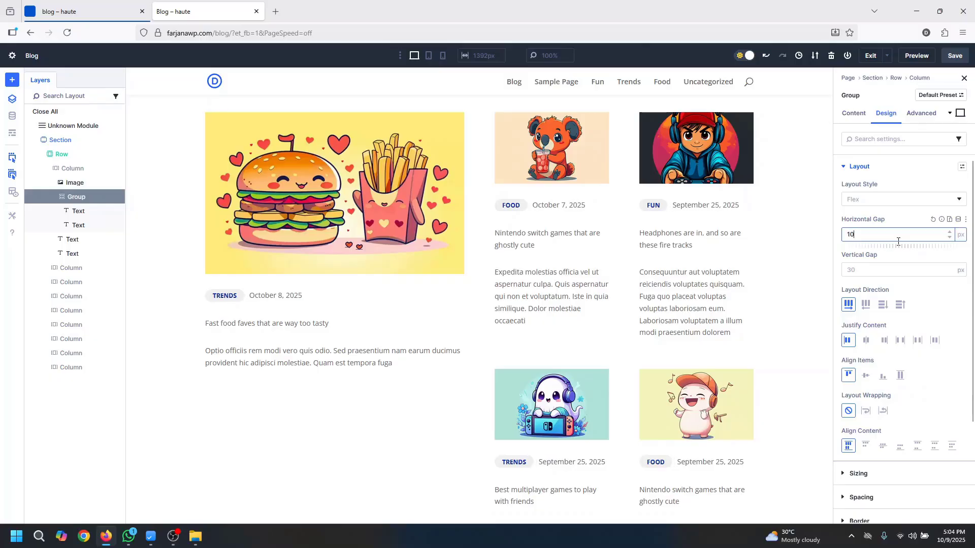
{"action": "key", "text": "BackSpace"}
{"action": "type", "text": "5"}
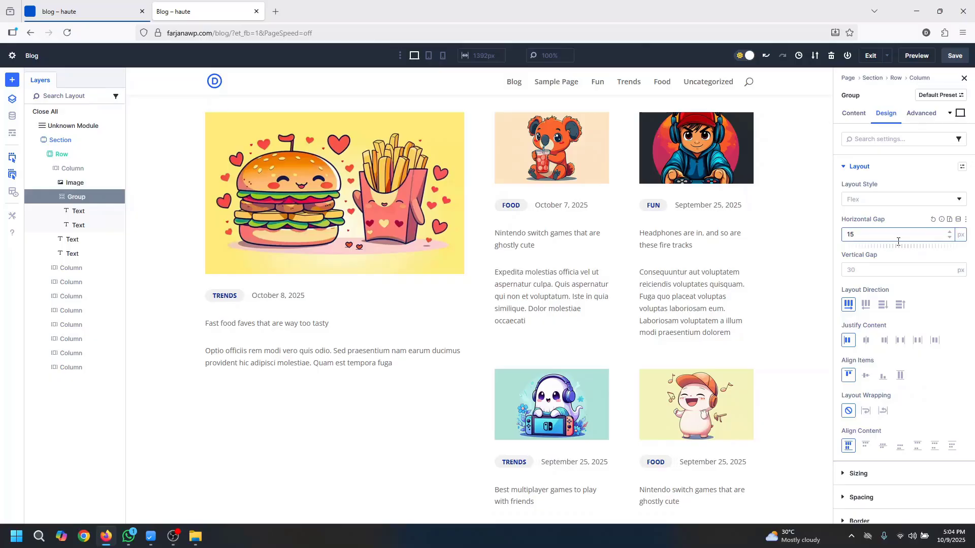
Make the post title Text module's link text bold and set its link text size to 51 px
{"action": "left_click", "coordinate": [321, 324]}
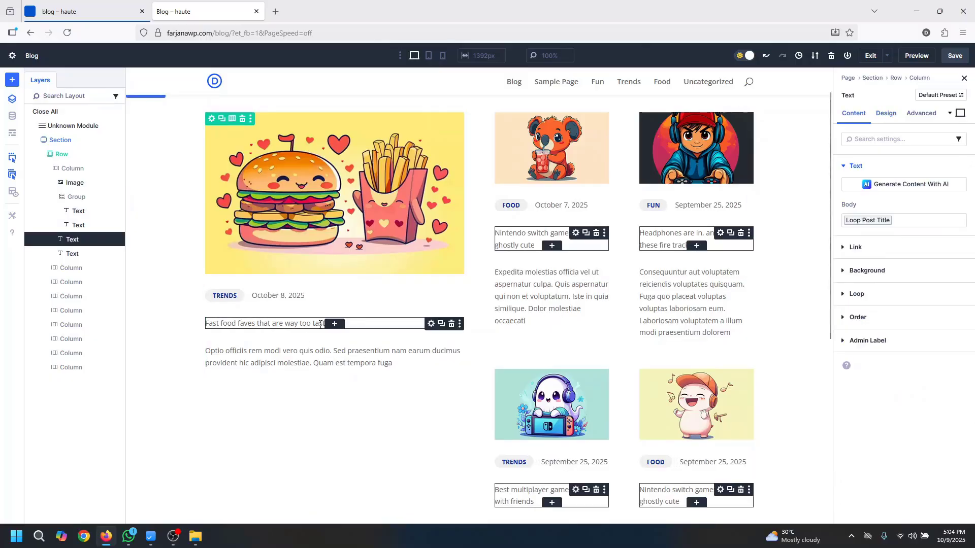
{"action": "left_click", "coordinate": [889, 114]}
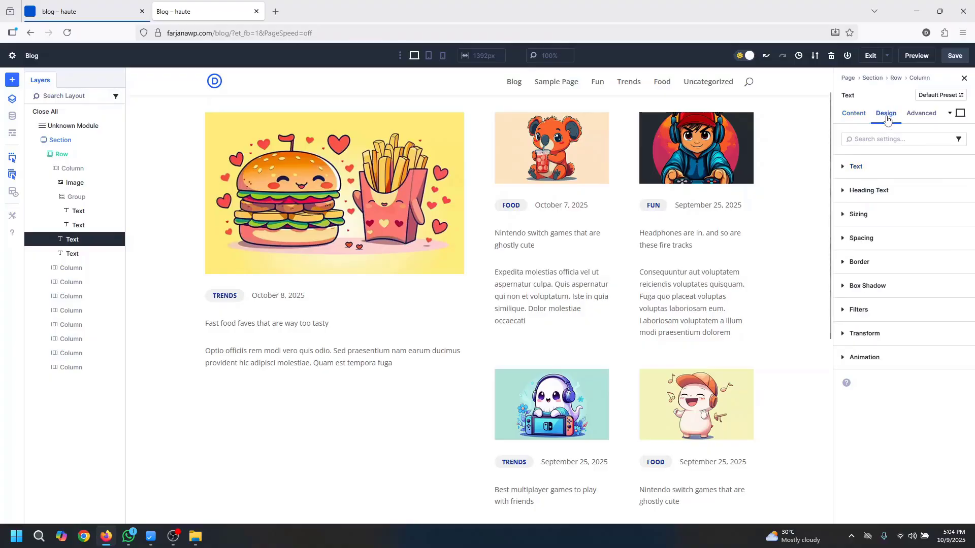
{"action": "left_click", "coordinate": [859, 166]}
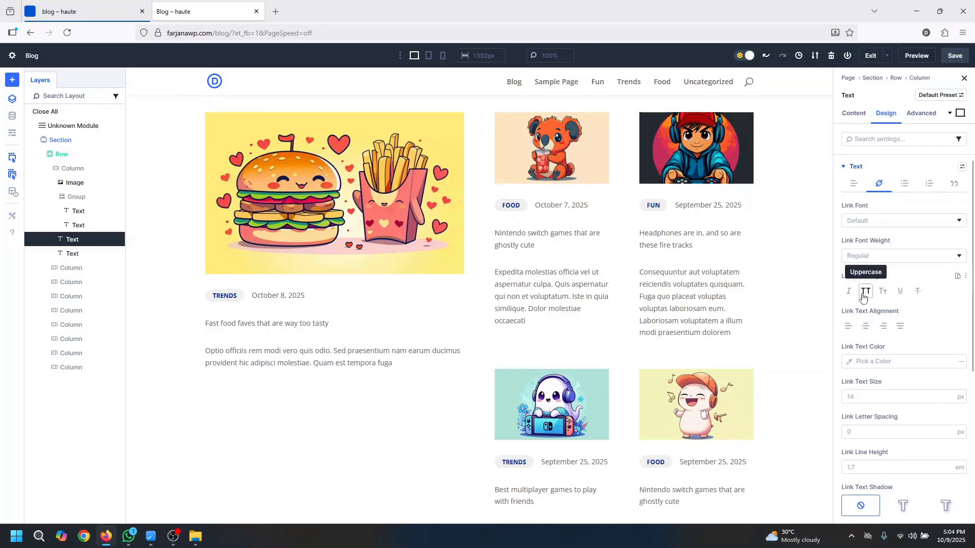
{"action": "left_click", "coordinate": [876, 256]}
{"action": "left_click", "coordinate": [884, 427]}
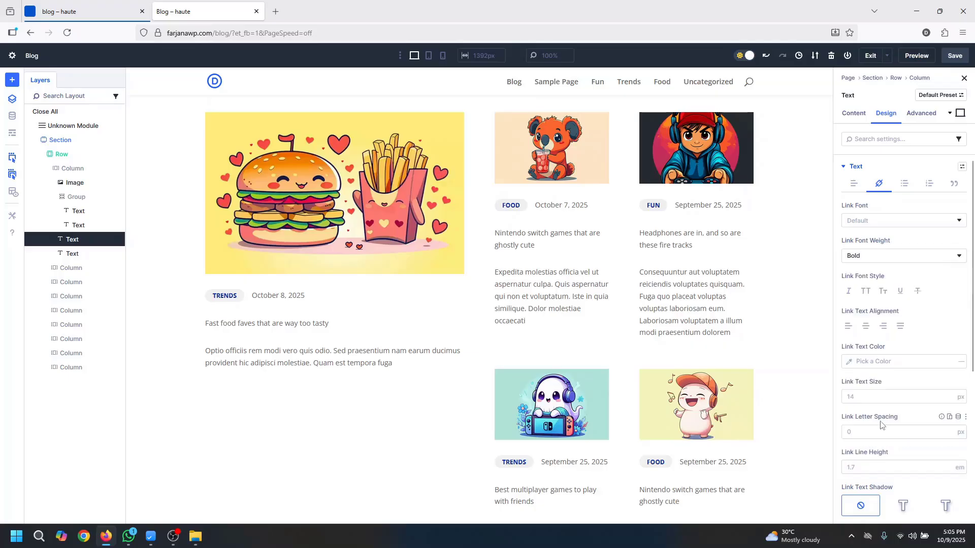
{"action": "left_click", "coordinate": [855, 398]}
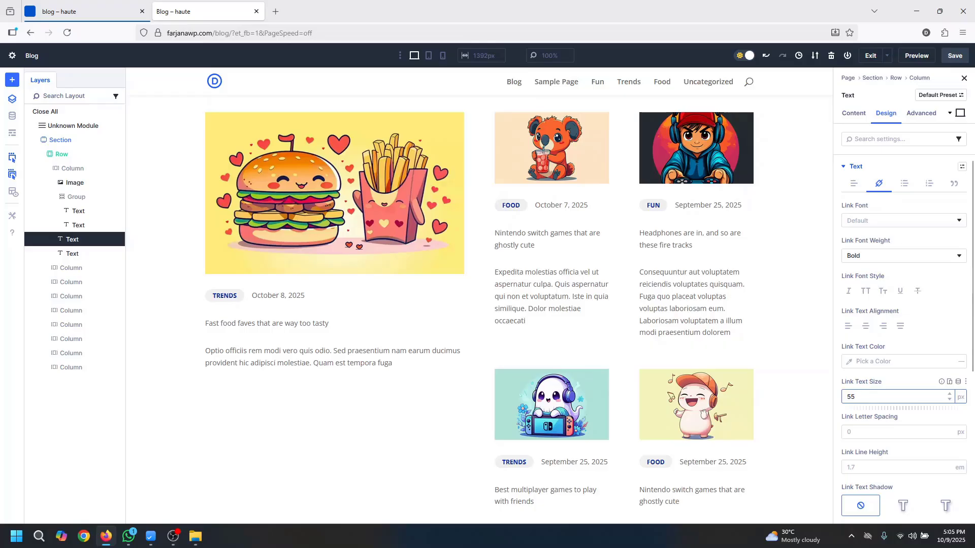
{"action": "key", "text": "BackSpace"}
{"action": "type", "text": "1"}
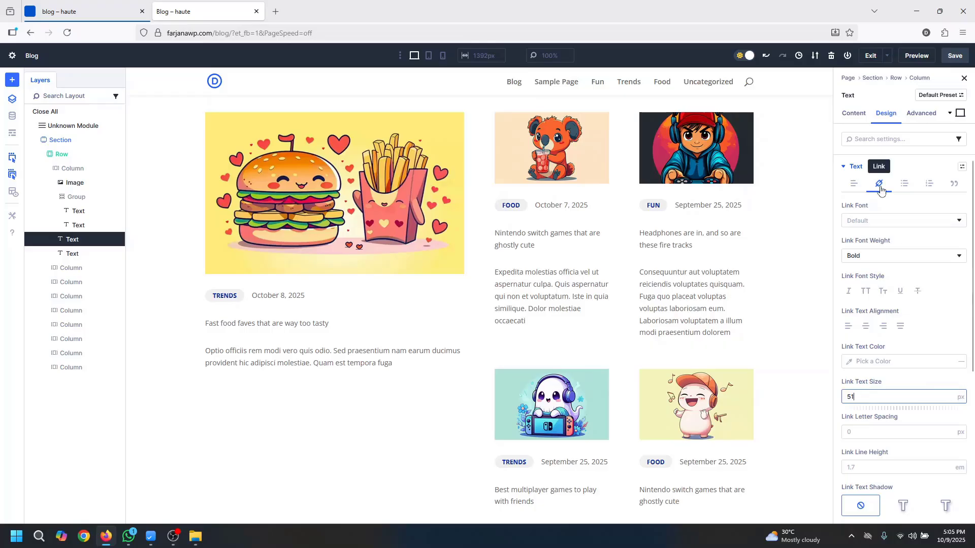
Set the regular text size of the post title Text module to 50 px
{"action": "left_click", "coordinate": [851, 185]}
{"action": "left_click", "coordinate": [852, 361]}
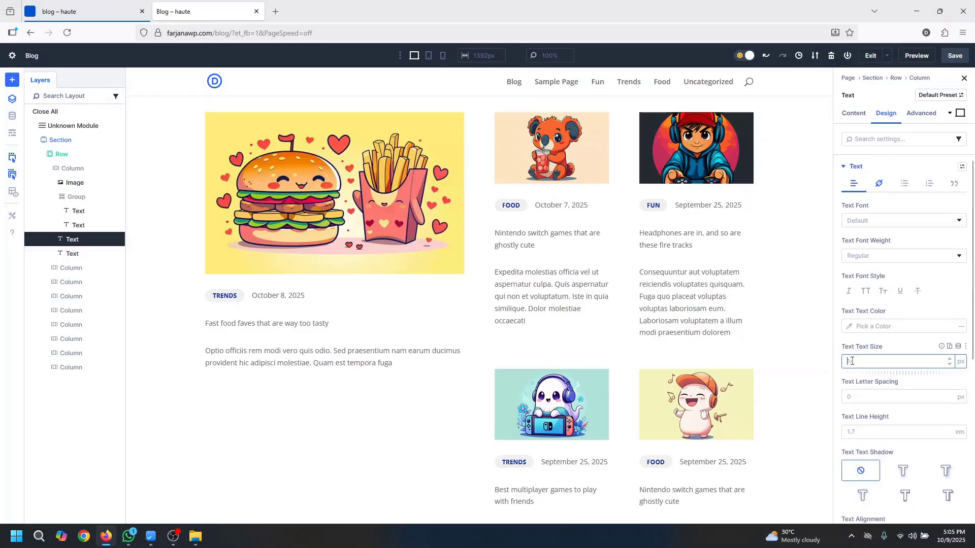
{"action": "type", "text": "55"}
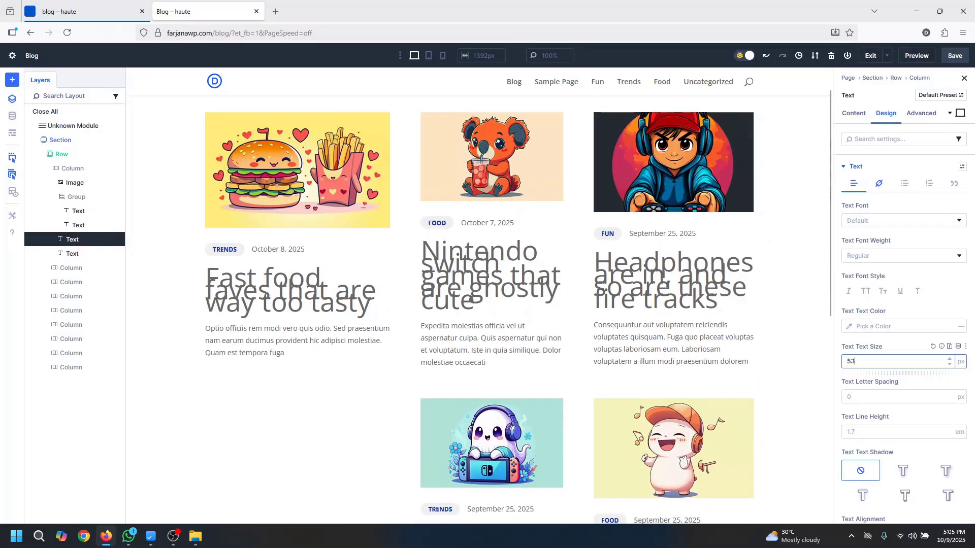
{"action": "key", "text": "BackSpace"}
{"action": "type", "text": "1"}
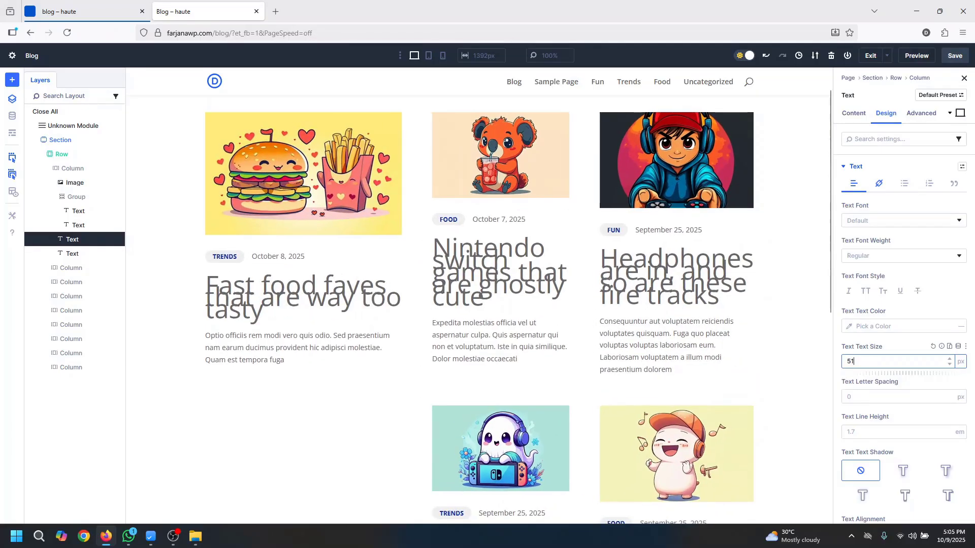
{"action": "key", "text": "BackSpace"}
{"action": "type", "text": "0"}
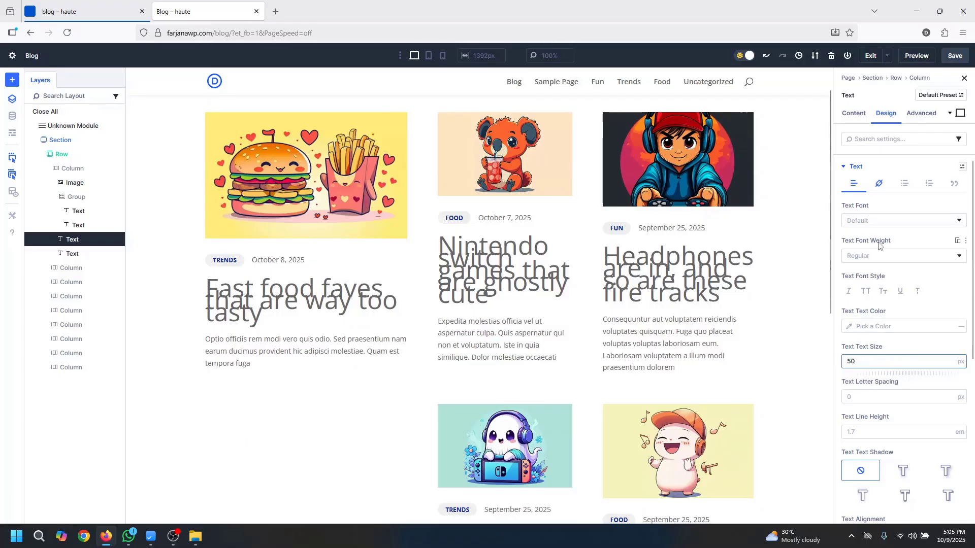
Make the post title's regular text bold and color it near-black 1D1C1C
{"action": "left_click", "coordinate": [873, 256]}
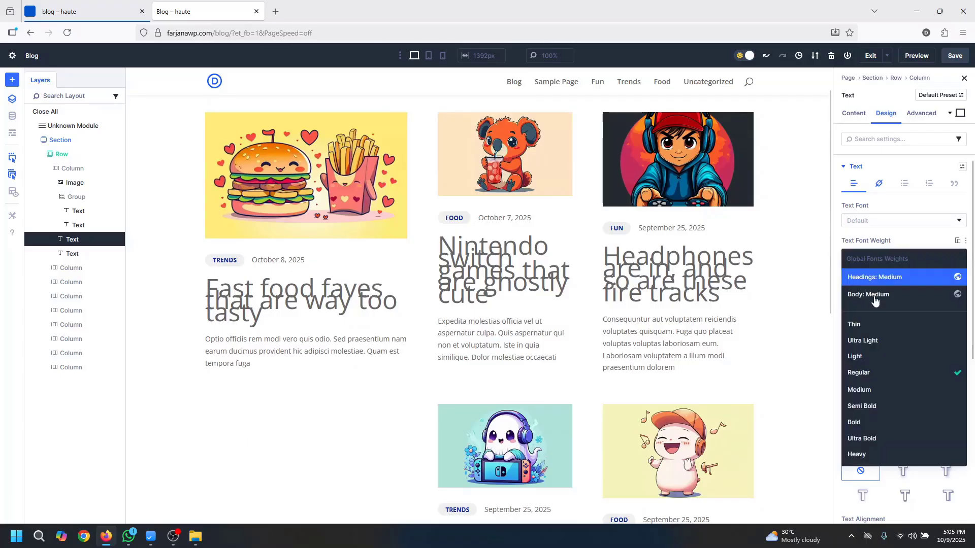
{"action": "left_click", "coordinate": [870, 431]}
{"action": "left_click", "coordinate": [858, 327]}
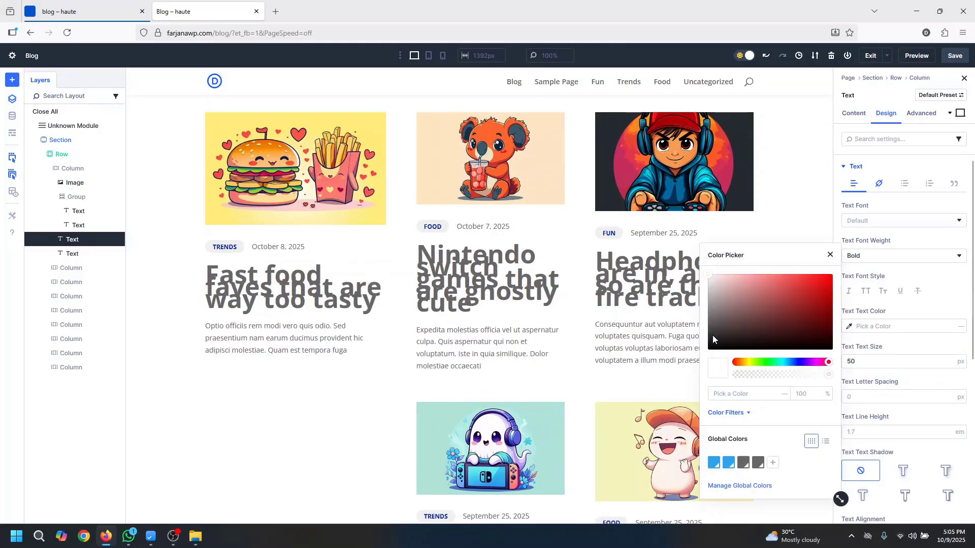
{"action": "left_click", "coordinate": [714, 339]}
{"action": "left_click", "coordinate": [712, 337]}
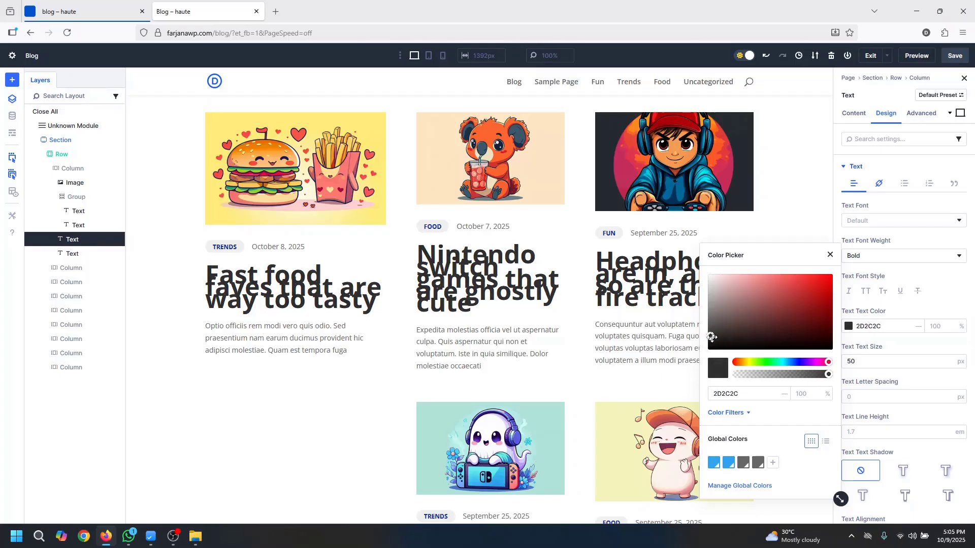
{"action": "left_click_drag", "start_coordinate": [711, 337], "coordinate": [713, 342]}
{"action": "left_click", "coordinate": [868, 396]}
Set the post title's text line height to 1.1 em and its letter spacing to -1 px
{"action": "left_click", "coordinate": [858, 434]}
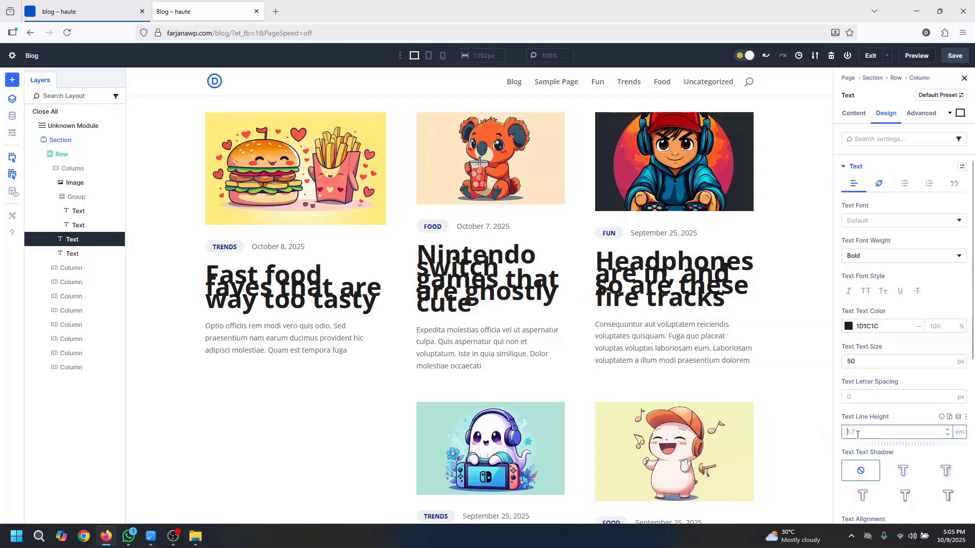
{"action": "type", "text": "1.2"}
{"action": "key", "text": "BackSpace"}
{"action": "type", "text": "1"}
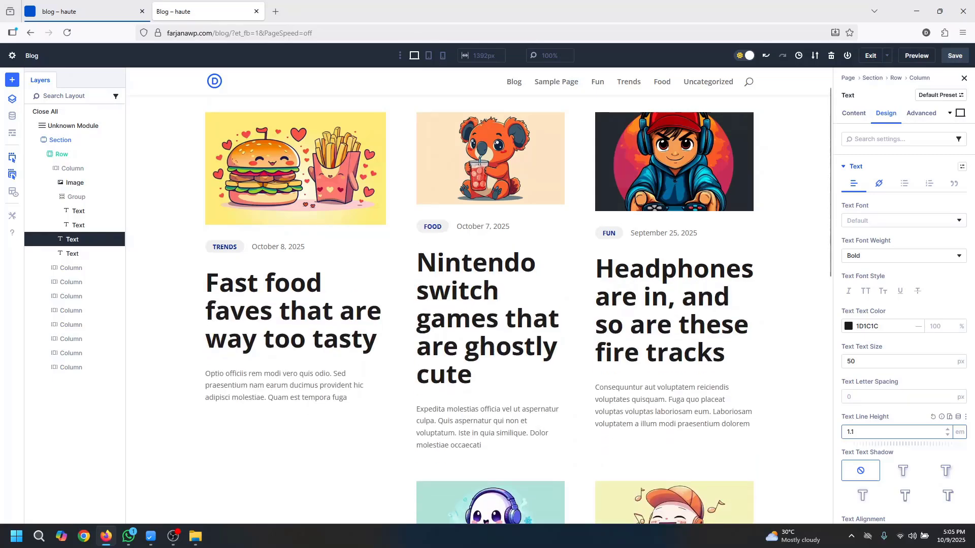
{"action": "left_click", "coordinate": [876, 395]}
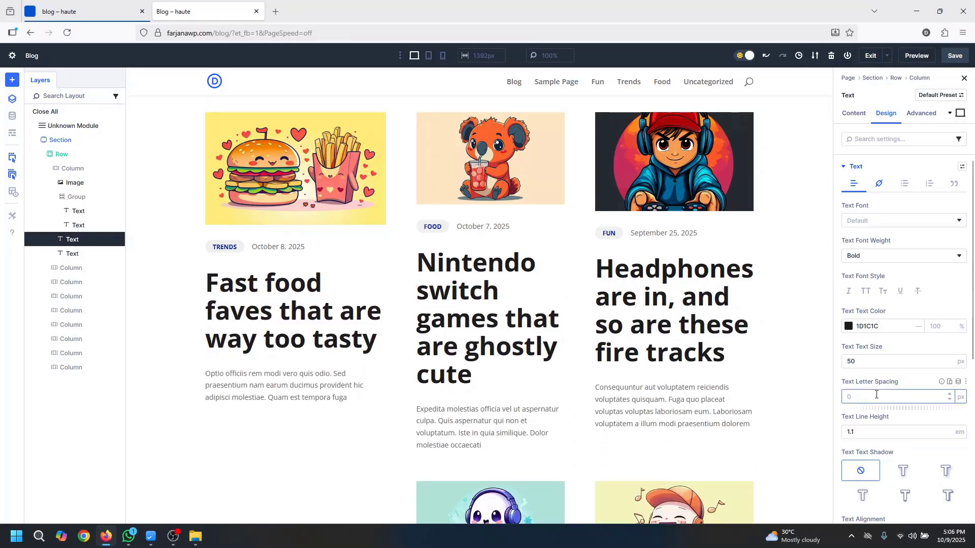
{"action": "type", "text": "-1"}
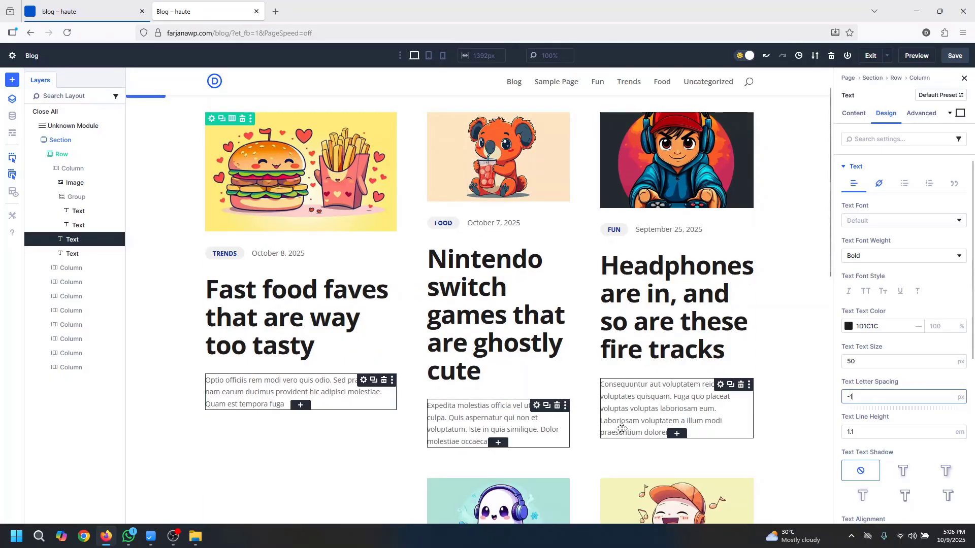
Set the excerpt Text module's text size to 16 px and its line height to 1.8 em
{"action": "left_click", "coordinate": [322, 391]}
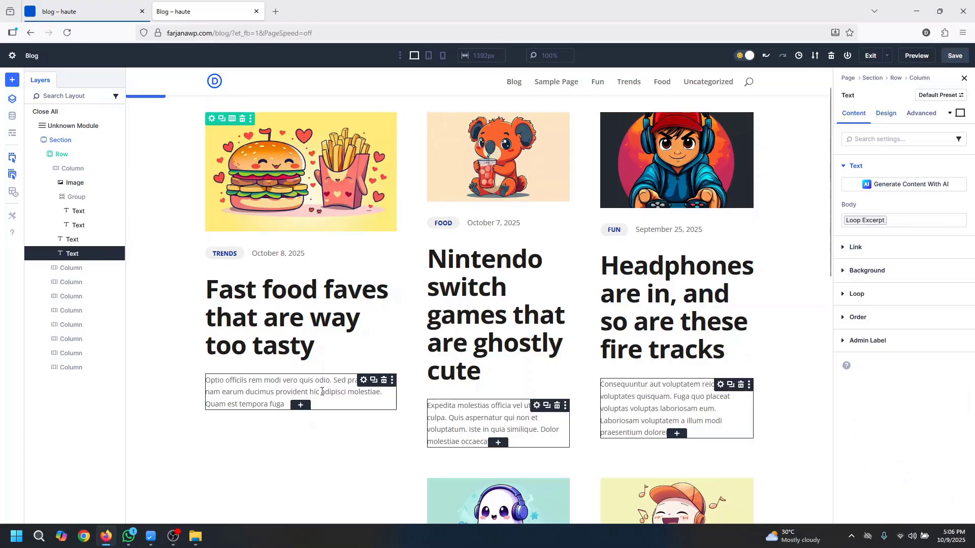
{"action": "left_click", "coordinate": [892, 115]}
{"action": "left_click", "coordinate": [863, 168]}
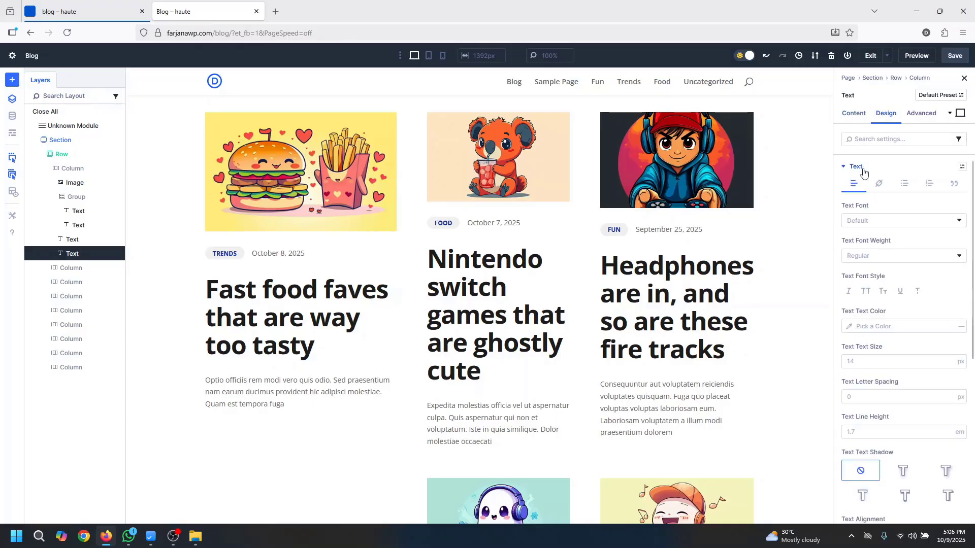
{"action": "left_click", "coordinate": [866, 362]}
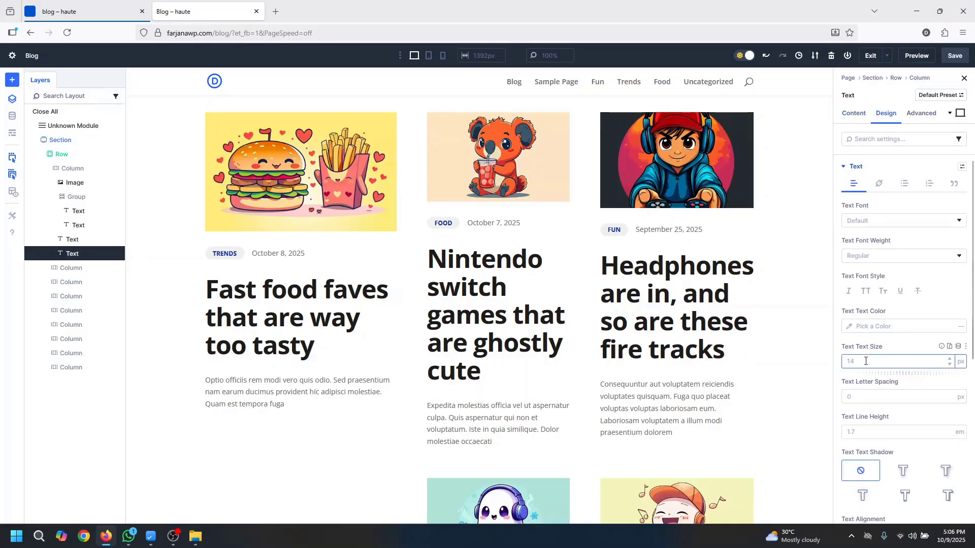
{"action": "type", "text": "16"}
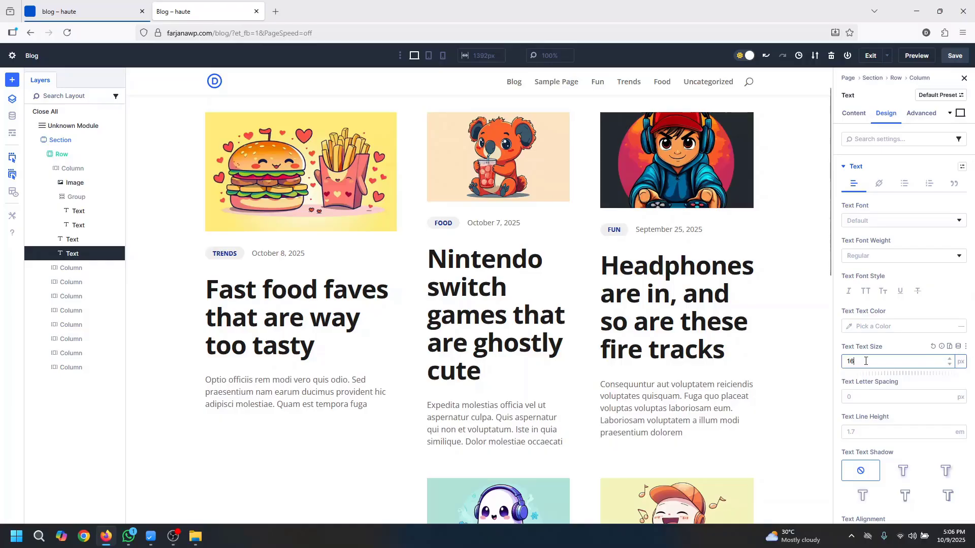
{"action": "left_click", "coordinate": [901, 434]}
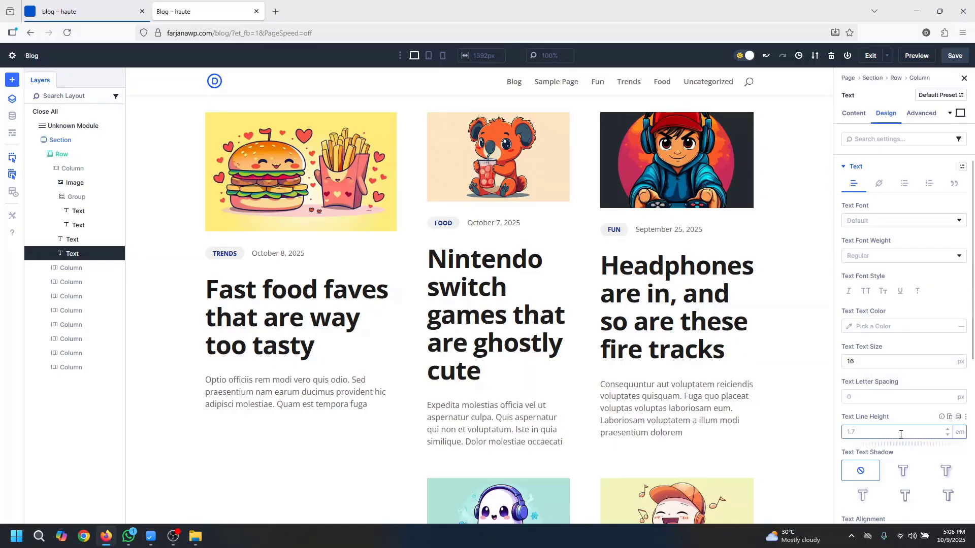
{"action": "type", "text": "1.8"}
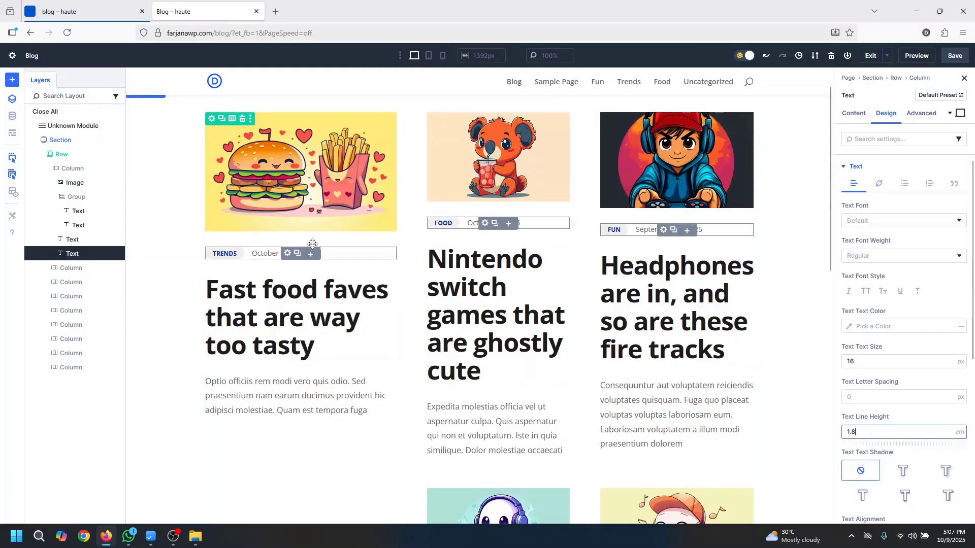
Set the vertical gap of the looped post column to 20 px
{"action": "left_click", "coordinate": [72, 170]}
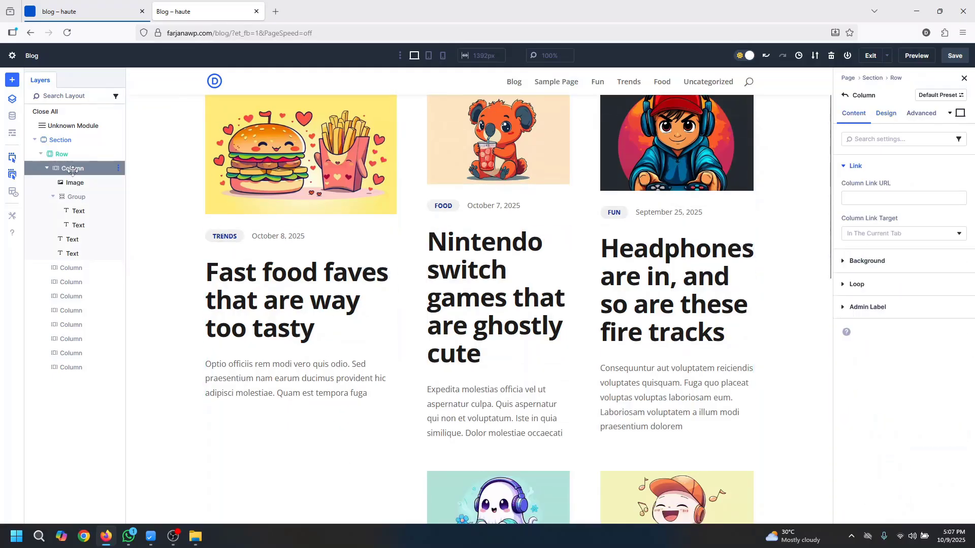
{"action": "left_click", "coordinate": [886, 113]}
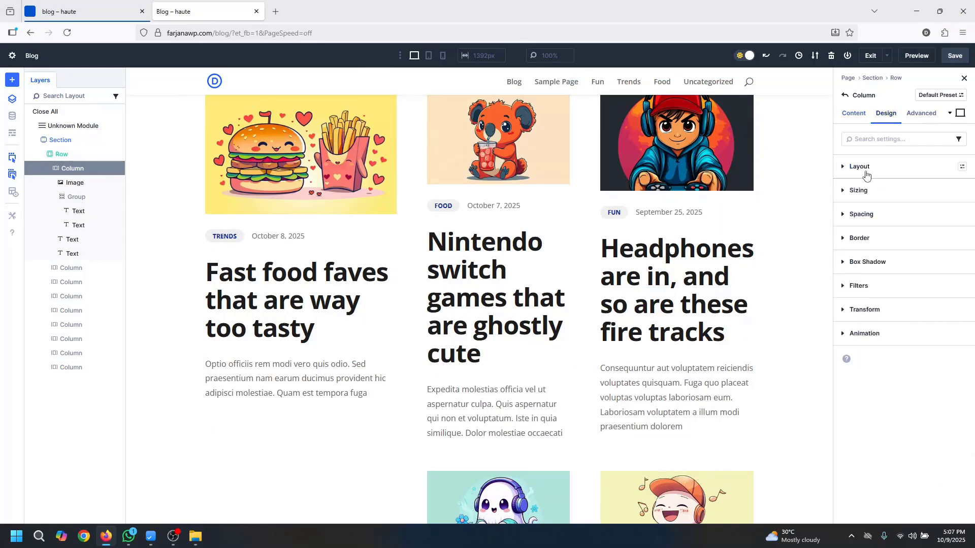
{"action": "left_click", "coordinate": [865, 167]}
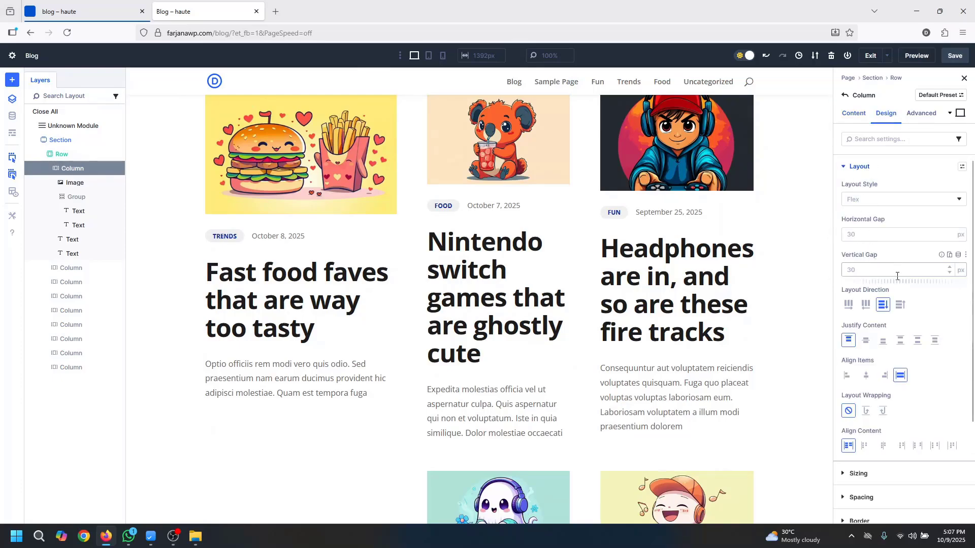
{"action": "left_click", "coordinate": [868, 267]}
{"action": "type", "text": "20"}
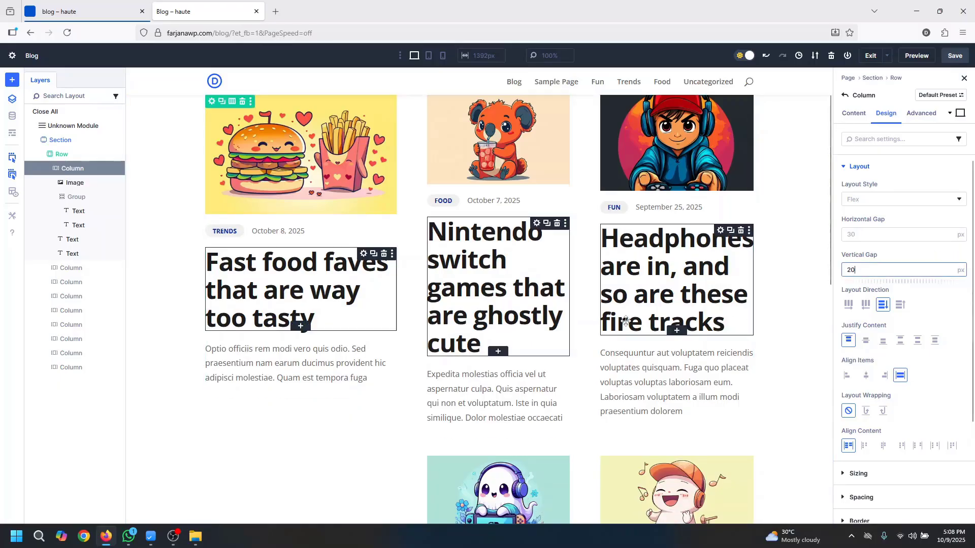
Check the reference blog page in the other browser tab and duplicate the looped post column with all its modules
{"action": "left_click", "coordinate": [113, 6]}
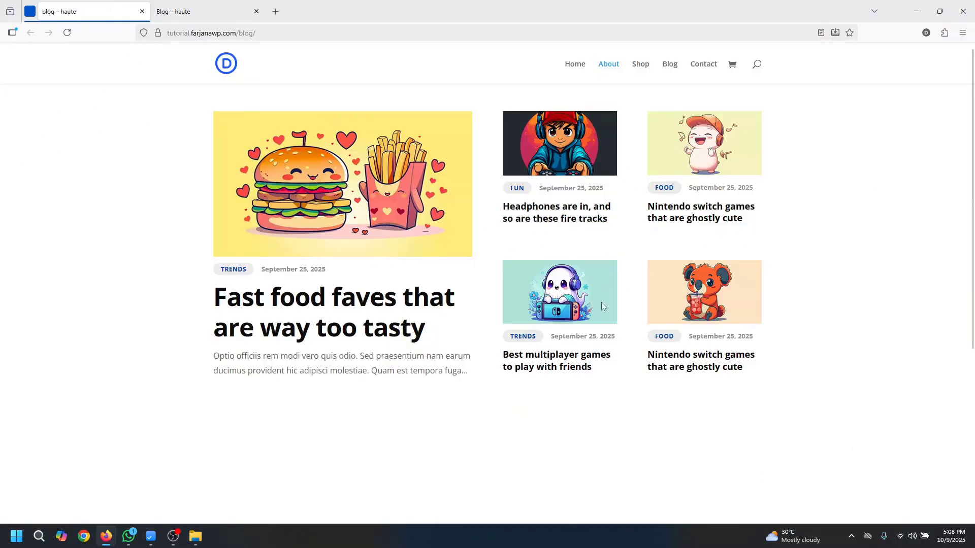
{"action": "key", "text": "ctrl+Tab"}
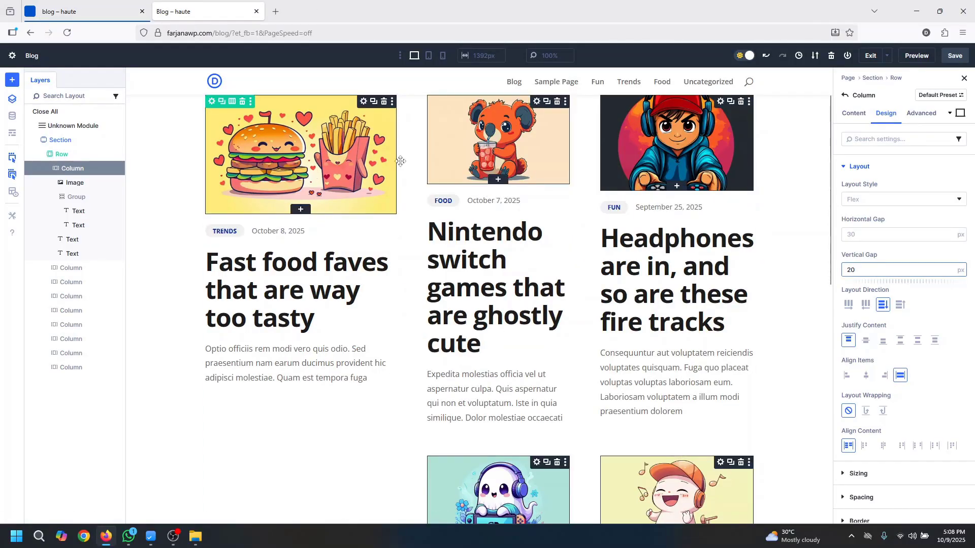
{"action": "left_click", "coordinate": [50, 170]}
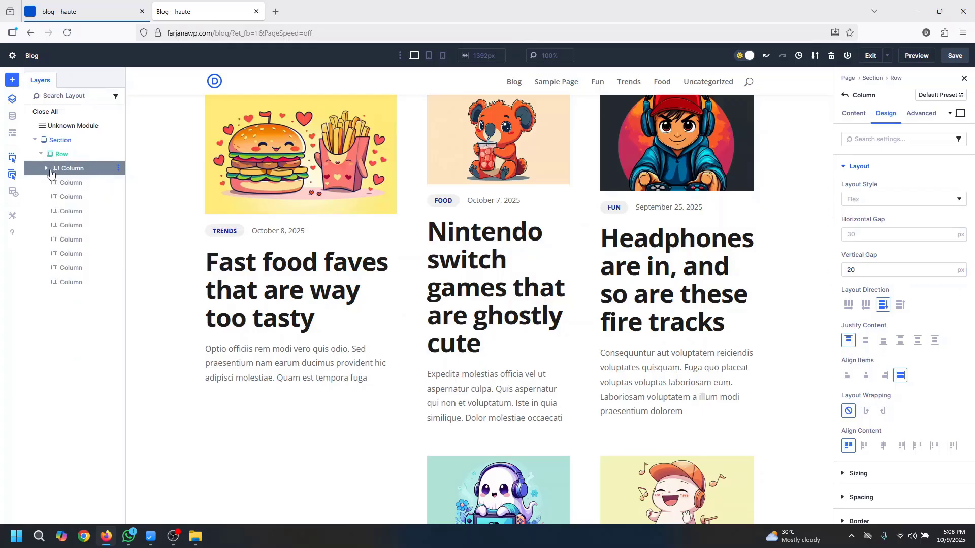
{"action": "right_click", "coordinate": [77, 171]}
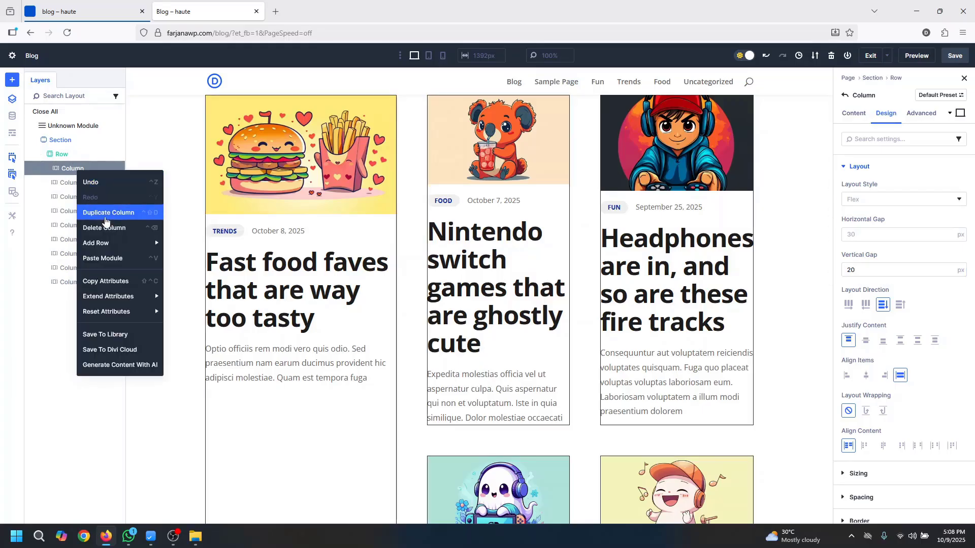
{"action": "left_click", "coordinate": [105, 214]}
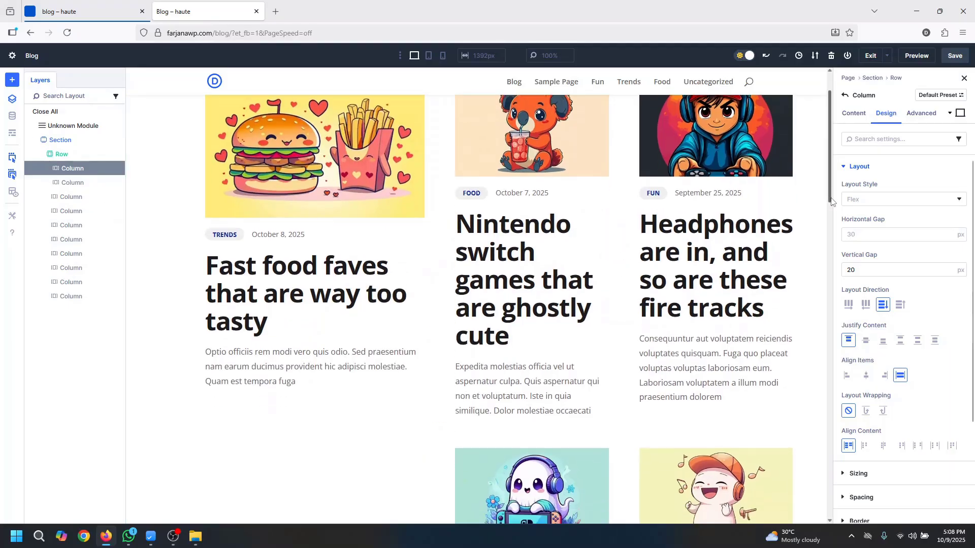
Delete the empty columns that follow the two looped post columns in the row
{"action": "left_click_drag", "start_coordinate": [832, 198], "coordinate": [835, 304]}
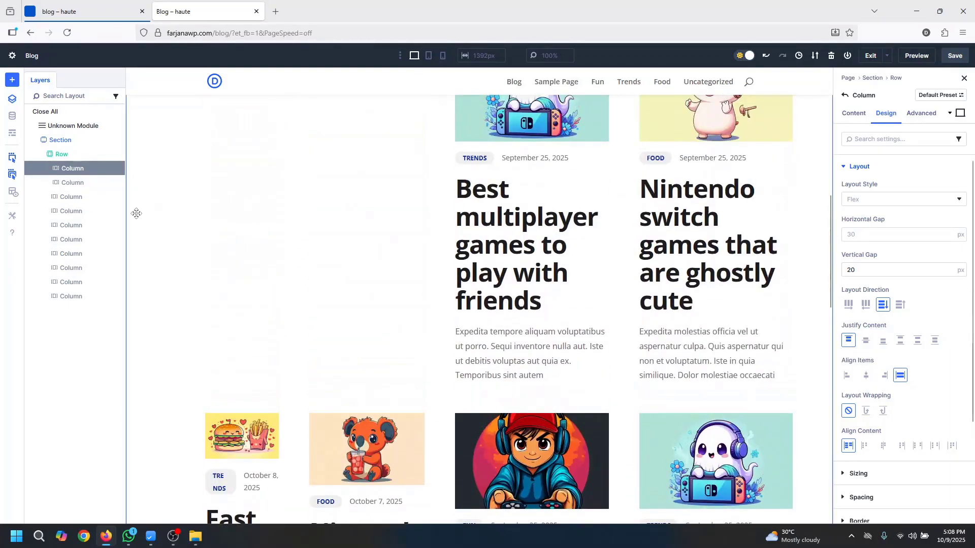
{"action": "left_click", "coordinate": [95, 199]}
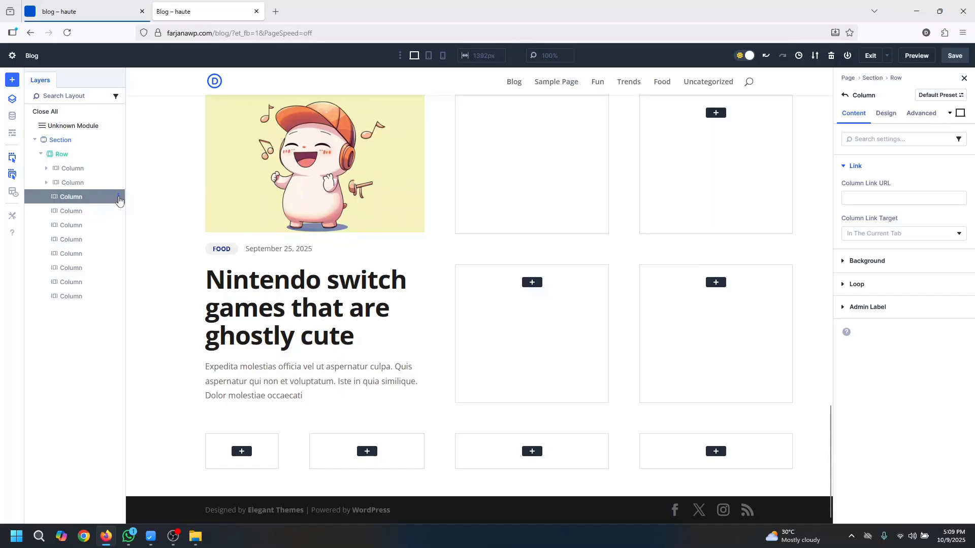
{"action": "left_click", "coordinate": [119, 199]}
{"action": "left_click", "coordinate": [148, 254]}
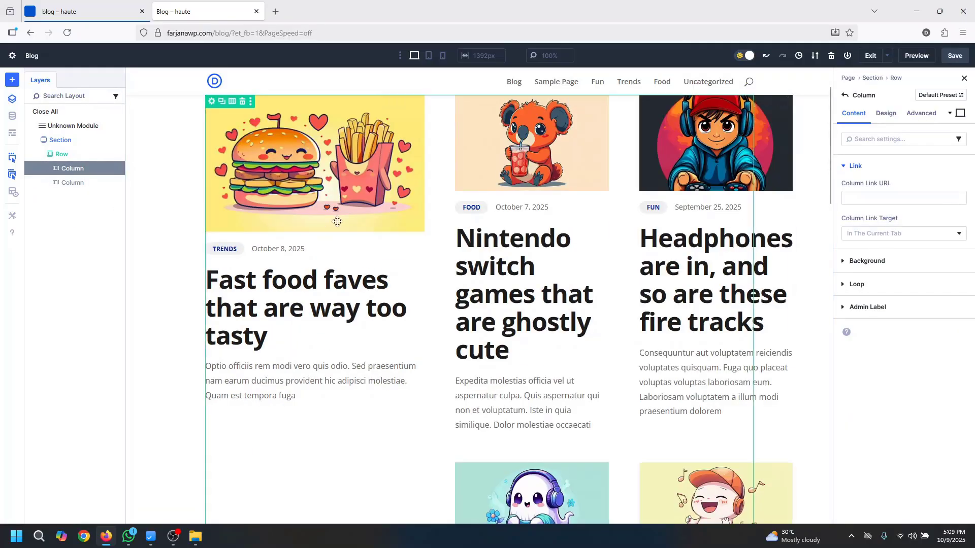
Limit the first column's loop to 1 post per page for the featured post
{"action": "left_click", "coordinate": [870, 285]}
{"action": "scroll", "coordinate": [914, 381], "scroll_direction": "down", "scroll_amount": 5}
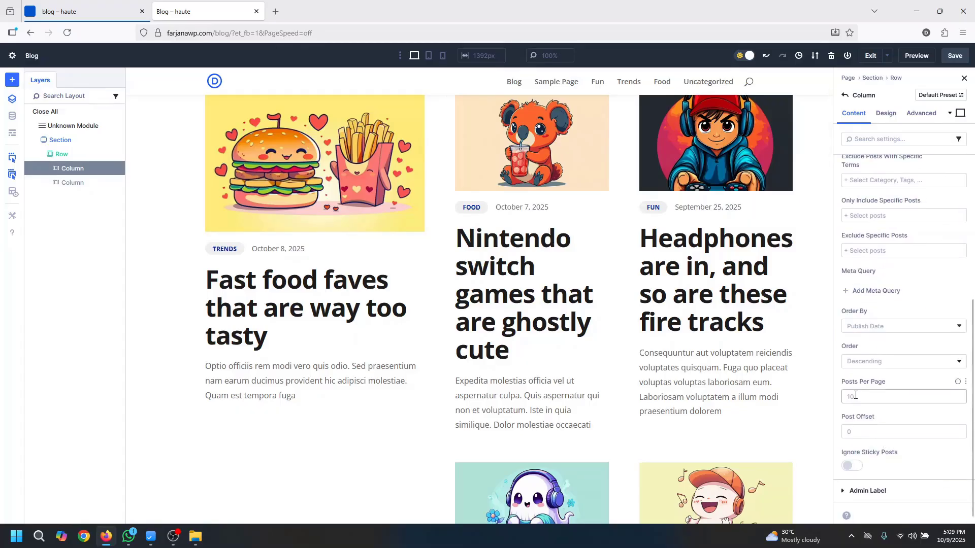
{"action": "left_click", "coordinate": [858, 395]}
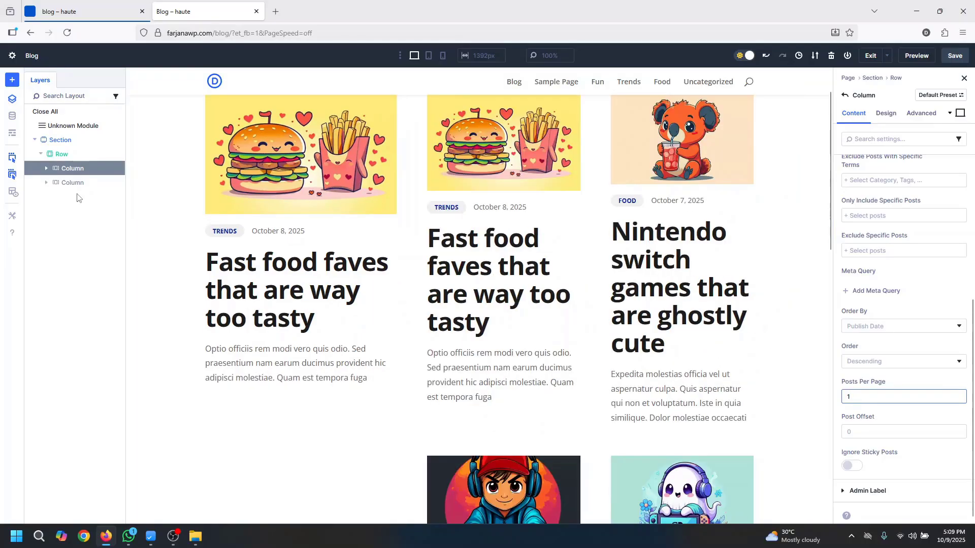
Set the second column's loop to 4 posts per page with a post offset of 1
{"action": "left_click", "coordinate": [72, 183]}
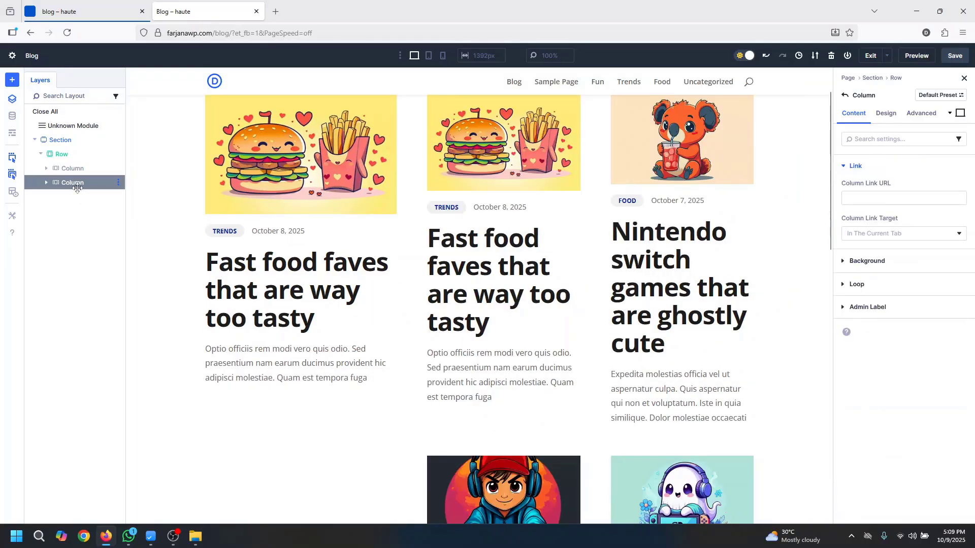
{"action": "left_click", "coordinate": [859, 284]}
{"action": "scroll", "coordinate": [973, 472], "scroll_direction": "down", "scroll_amount": 5}
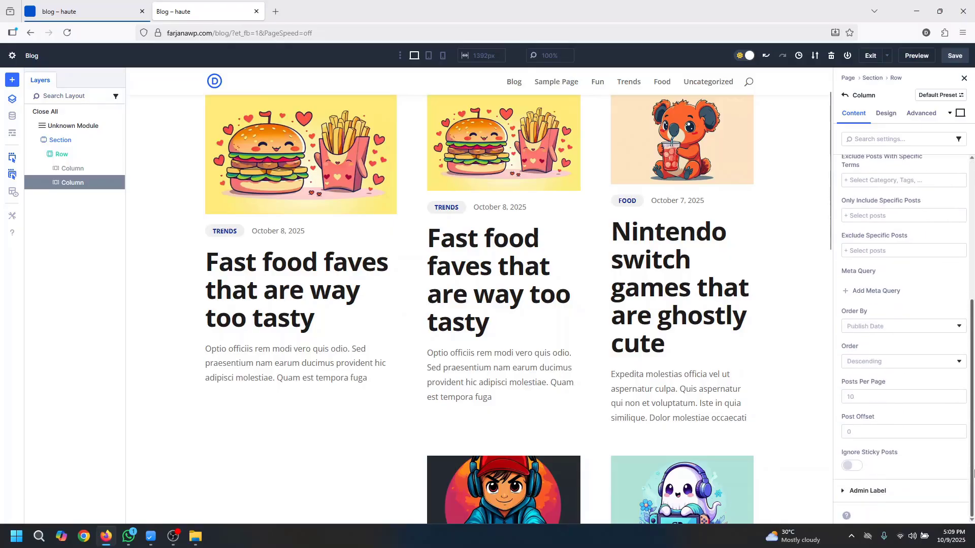
{"action": "left_click", "coordinate": [859, 399]}
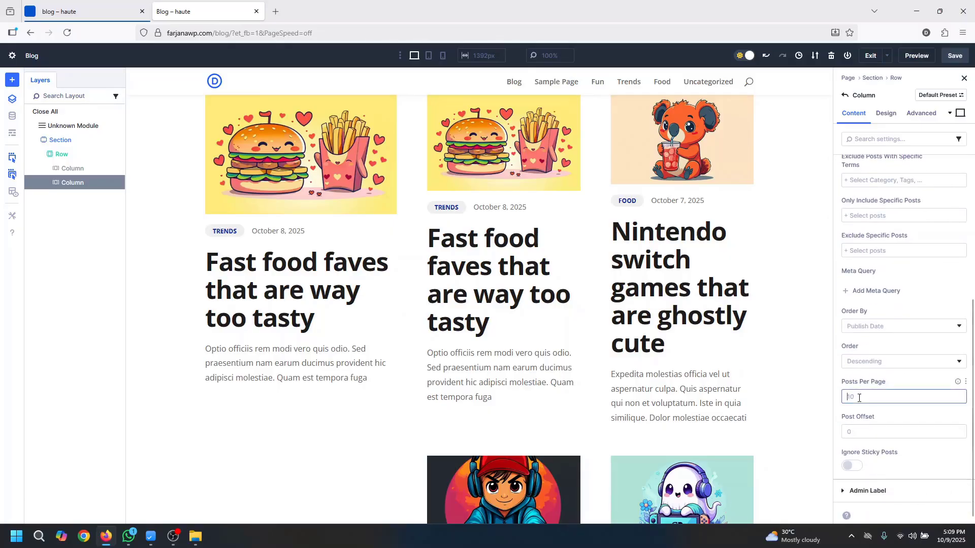
{"action": "type", "text": "4"}
{"action": "left_click", "coordinate": [864, 433]}
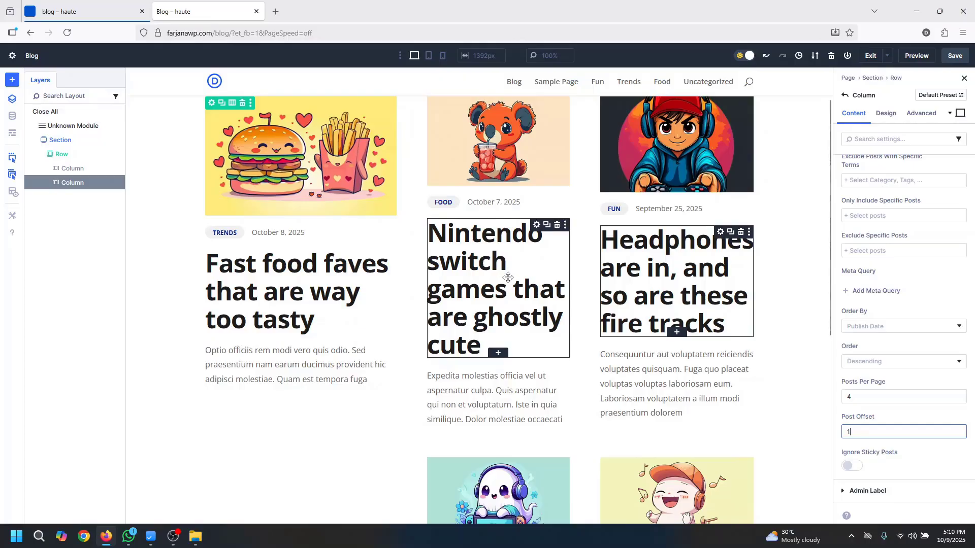
Delete the excerpt Text module from the smaller looped posts
{"action": "right_click", "coordinate": [467, 403]}
{"action": "mouse_move", "coordinate": [493, 304]}
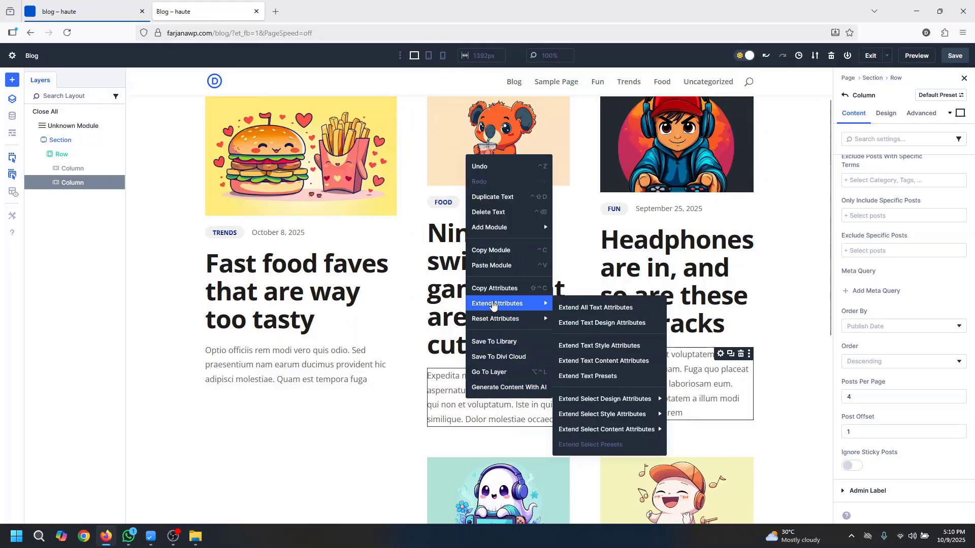
{"action": "left_click", "coordinate": [503, 217]}
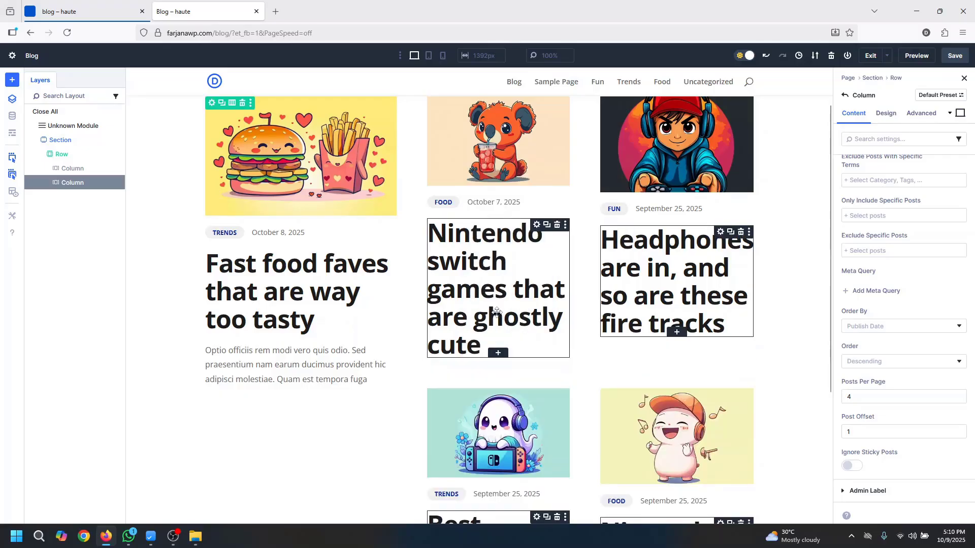
Set the smaller posts' title text size to 18 px and clear its letter spacing
{"action": "left_click", "coordinate": [476, 291]}
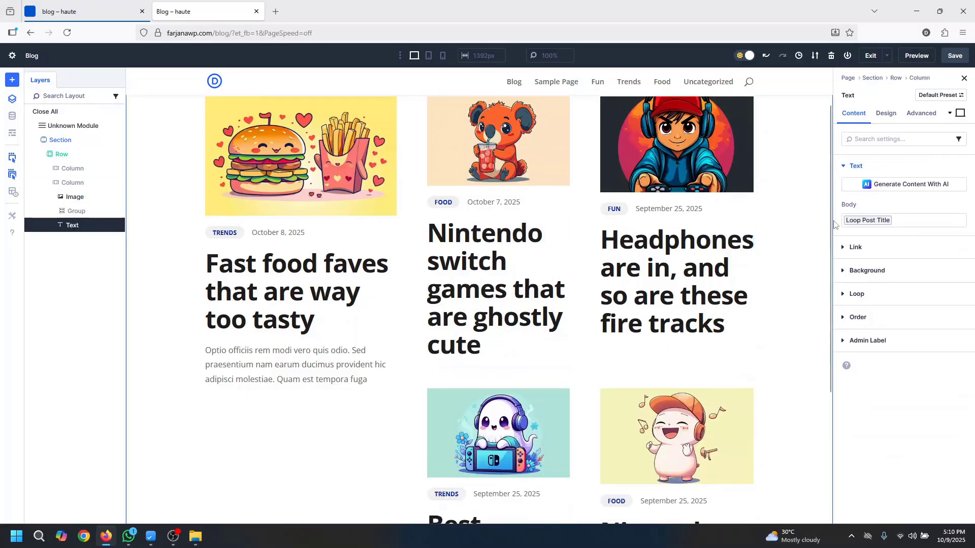
{"action": "left_click", "coordinate": [886, 116]}
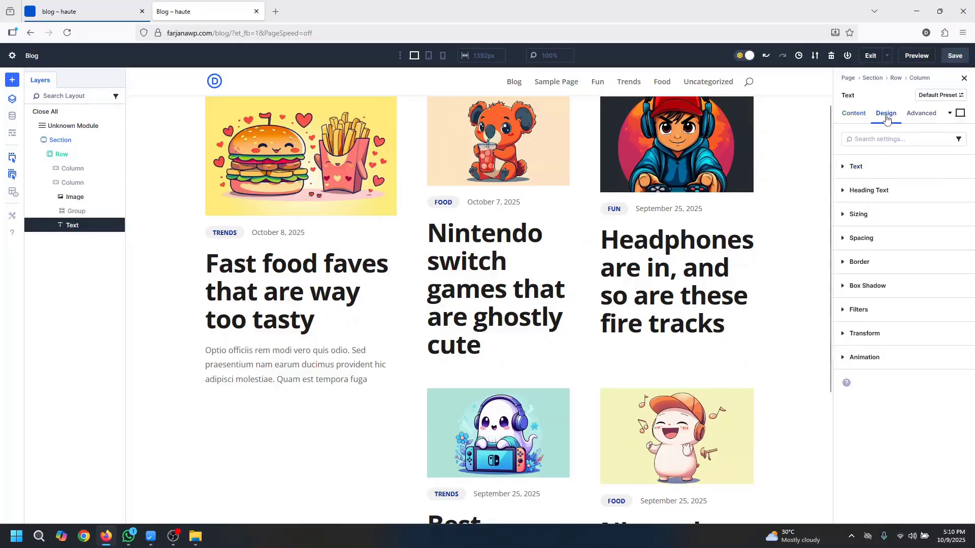
{"action": "left_click", "coordinate": [855, 166]}
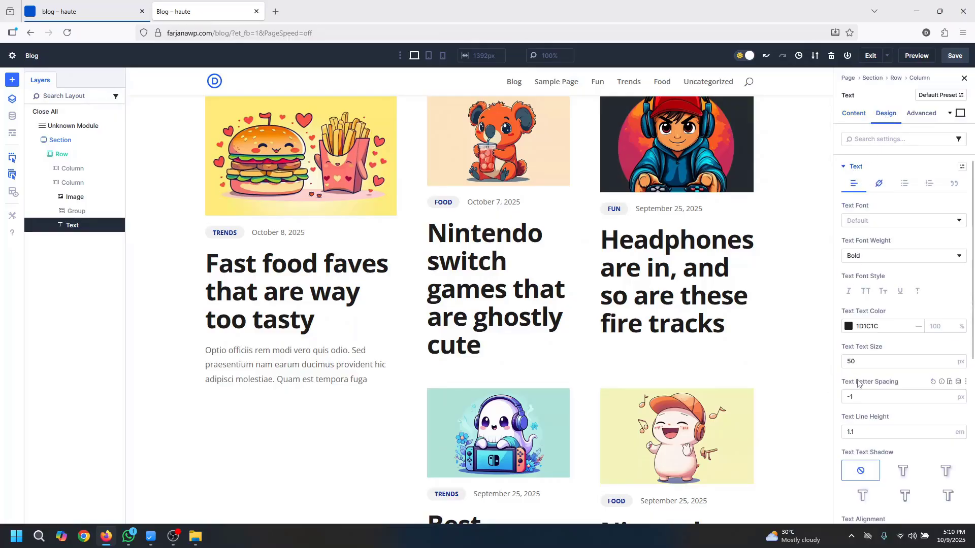
{"action": "left_click", "coordinate": [859, 360]}
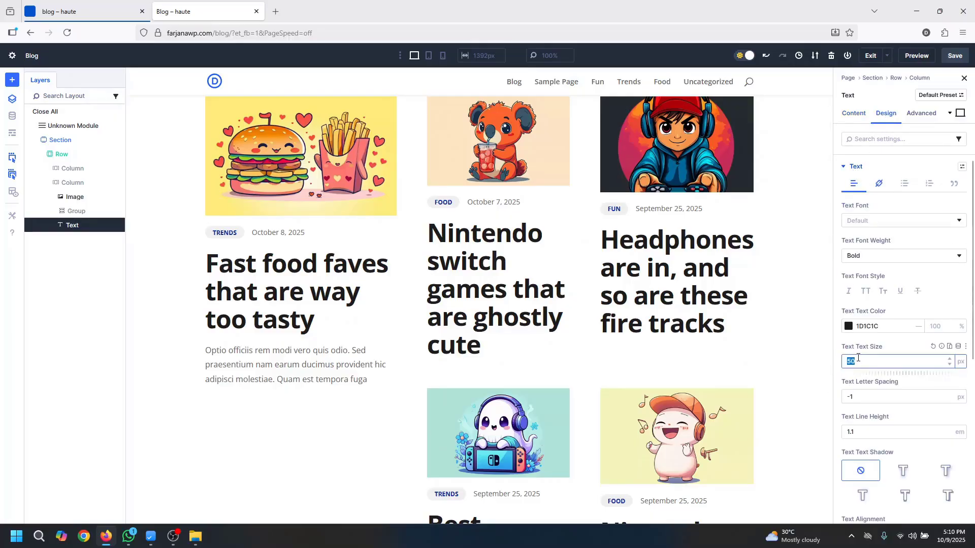
{"action": "type", "text": "20"}
{"action": "key", "text": "Down"}
{"action": "key", "text": "Down"}
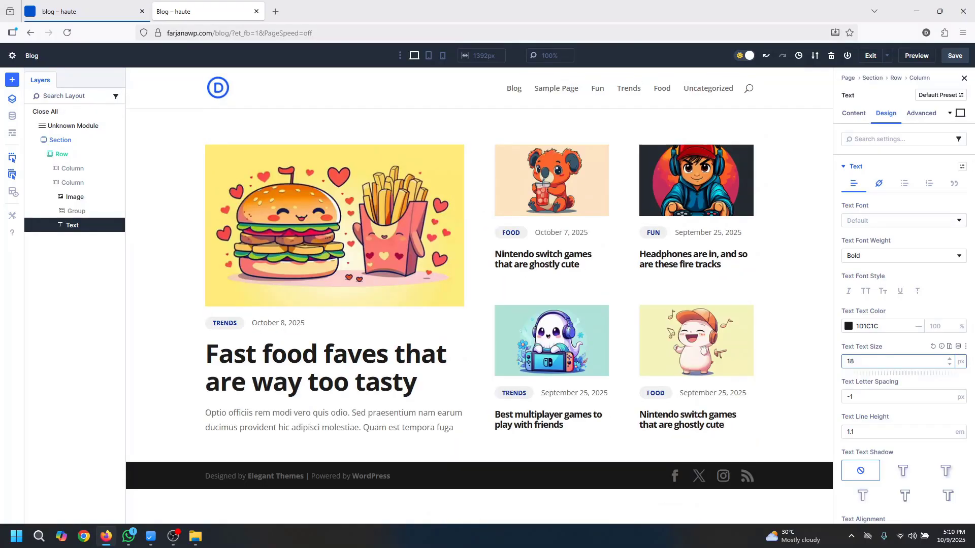
{"action": "key", "text": "Tab"}
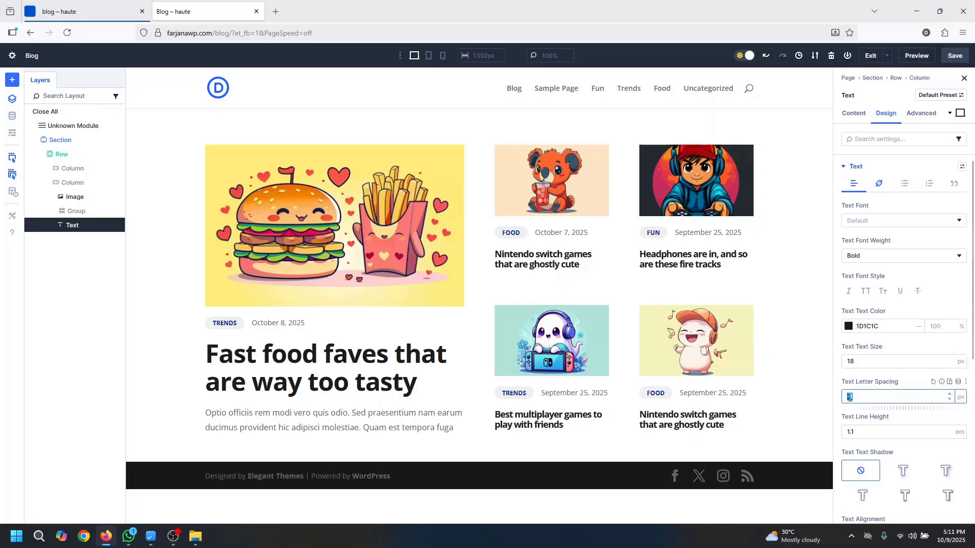
{"action": "key", "text": "BackSpace"}
Reduce the vertical gap of the second column, which holds the smaller posts, to 15 px
{"action": "left_click", "coordinate": [72, 183]}
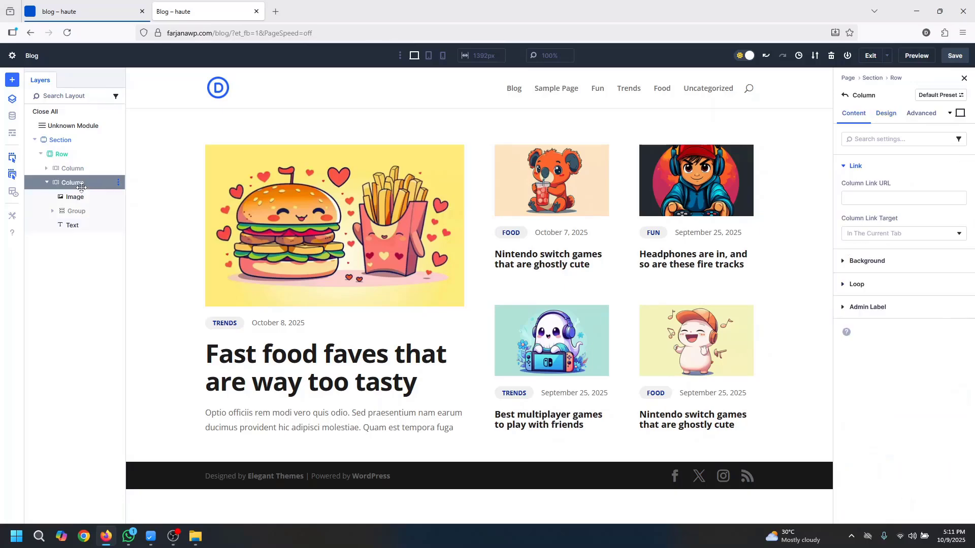
{"action": "left_click", "coordinate": [886, 114]}
{"action": "left_click", "coordinate": [894, 269]}
{"action": "type", "text": "19"}
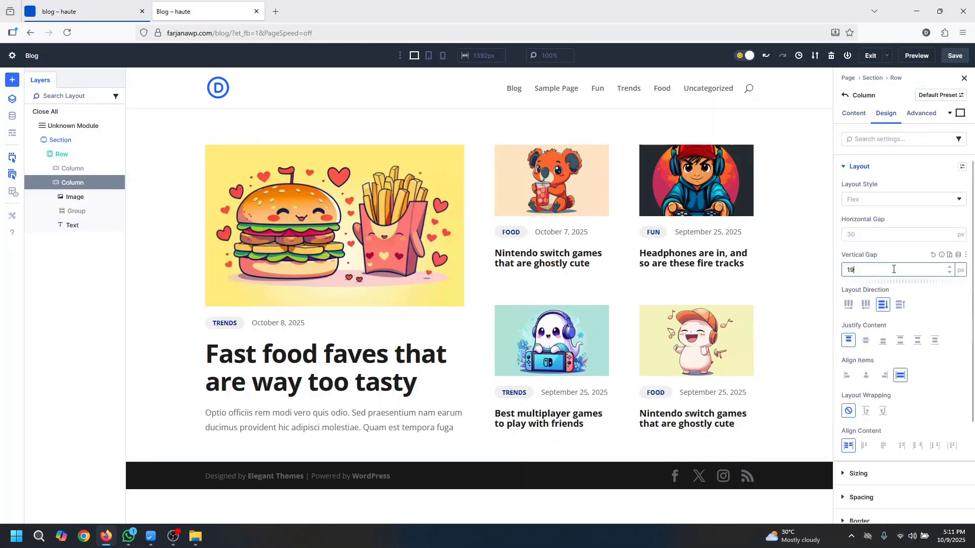
{"action": "key", "text": "Down"}
{"action": "key", "text": "Down"}
{"action": "key", "text": "Down"}
{"action": "key", "text": "Down"}
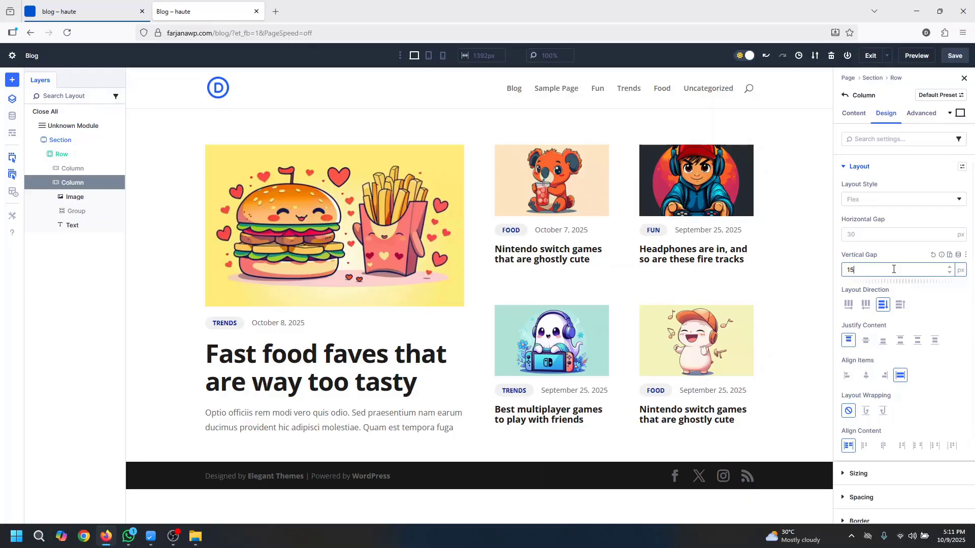
Reduce the vertical gap of the first column, which holds the featured post, to 15 px
{"action": "left_click", "coordinate": [73, 168]}
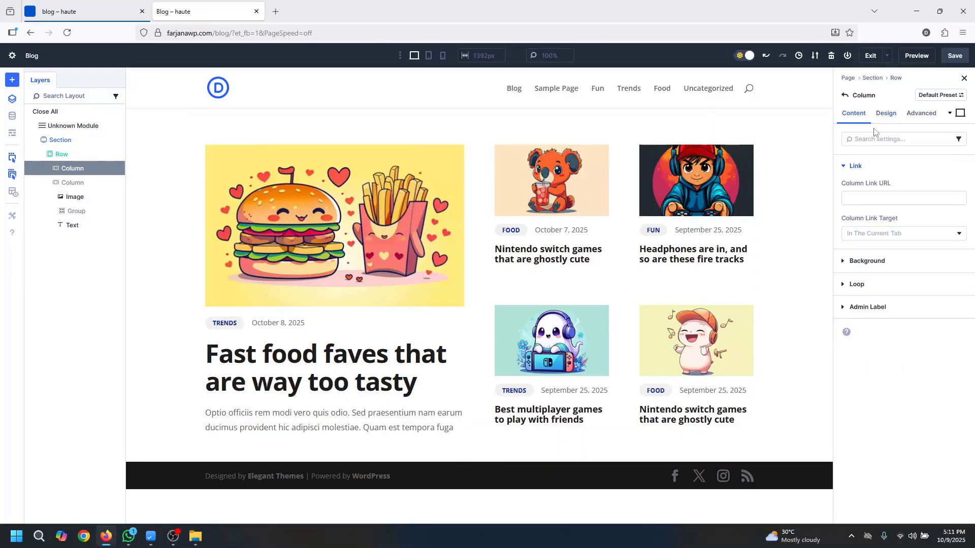
{"action": "left_click", "coordinate": [886, 113]}
{"action": "left_click", "coordinate": [860, 167]}
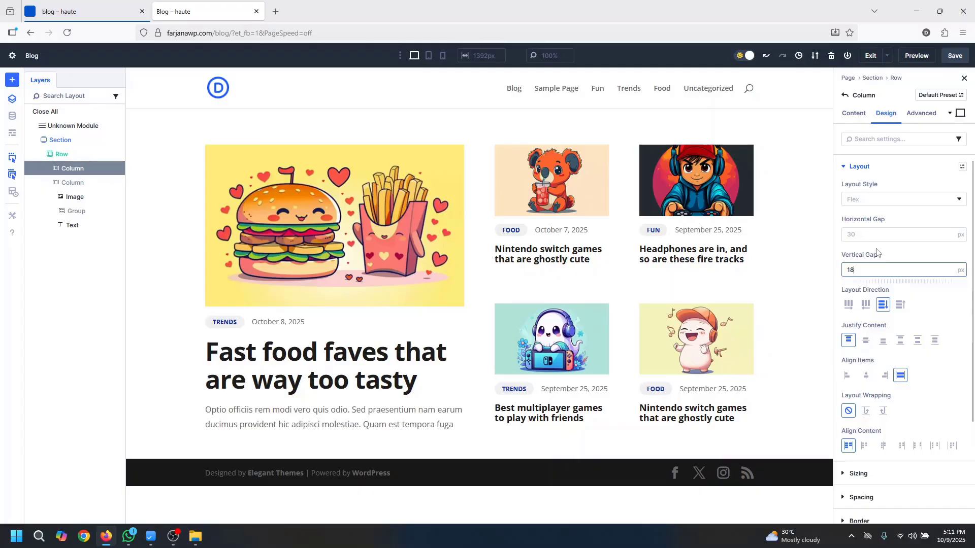
{"action": "key", "text": "Down"}
{"action": "key", "text": "Down"}
{"action": "key", "text": "Down"}
Set the text line height of the smaller posts' title to 1.4 em
{"action": "left_click", "coordinate": [691, 258]}
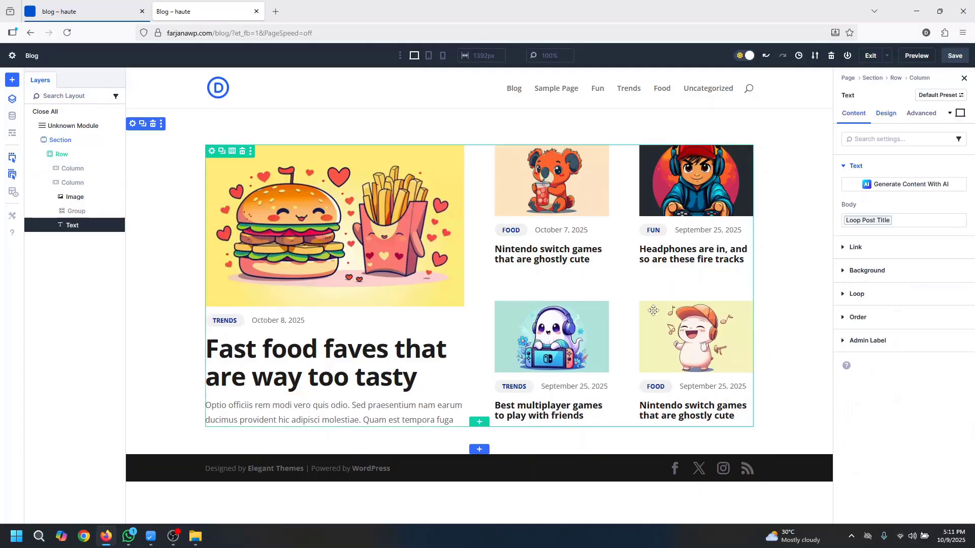
{"action": "left_click", "coordinate": [886, 114]}
{"action": "left_click", "coordinate": [856, 166]}
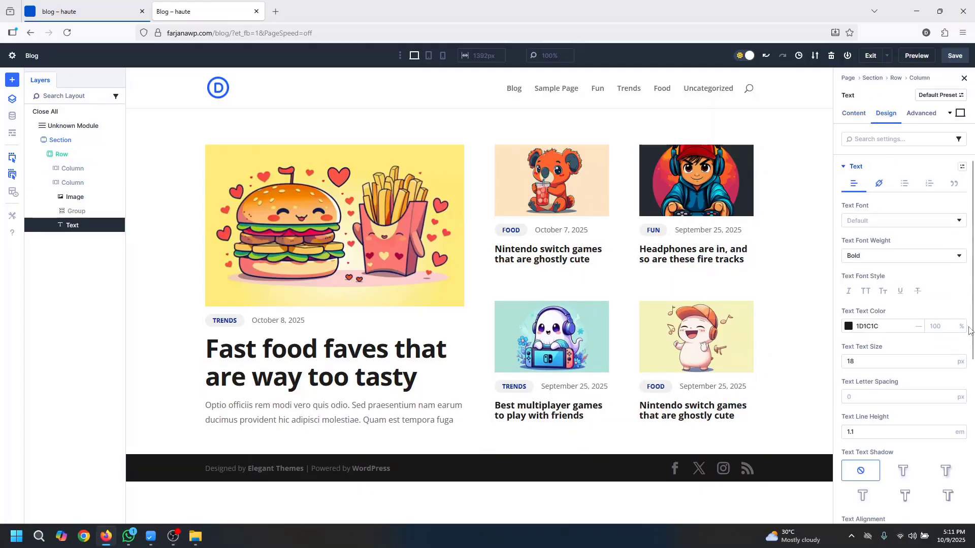
{"action": "scroll", "coordinate": [904, 330], "scroll_direction": "down", "scroll_amount": 2}
{"action": "left_click", "coordinate": [870, 354]}
{"action": "type", "text": "1"}
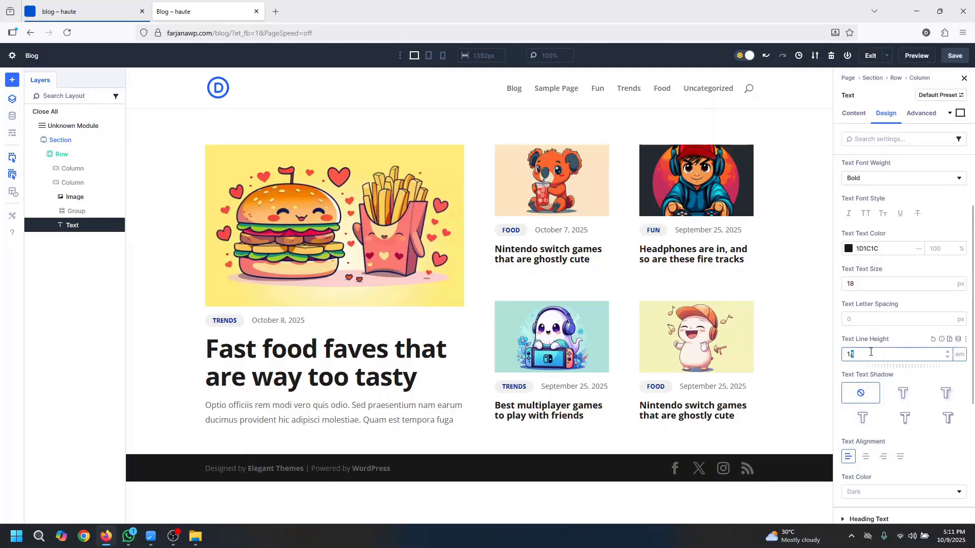
{"action": "type", "text": ".4"}
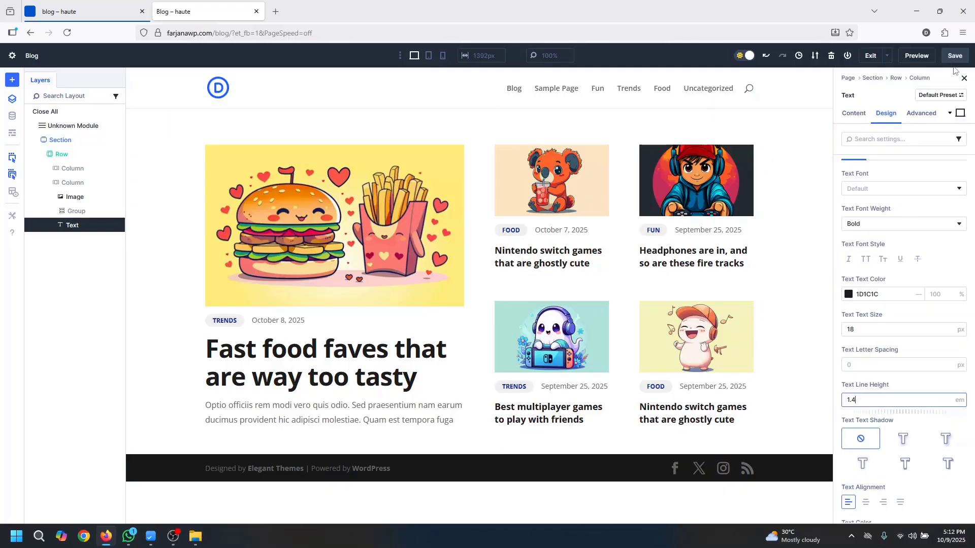
Save the page and preview it, testing the links on the featured post's image and title
{"action": "left_click", "coordinate": [955, 61]}
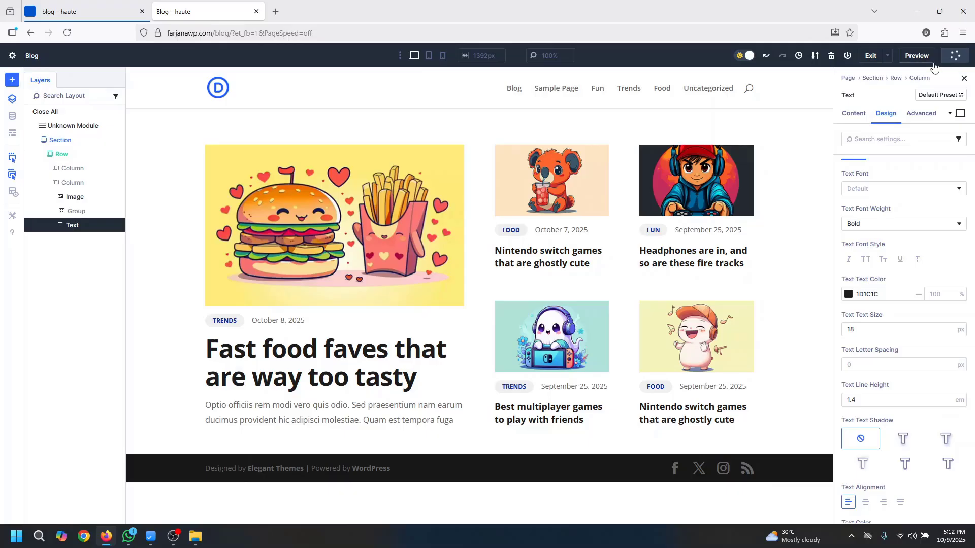
{"action": "left_click", "coordinate": [917, 59]}
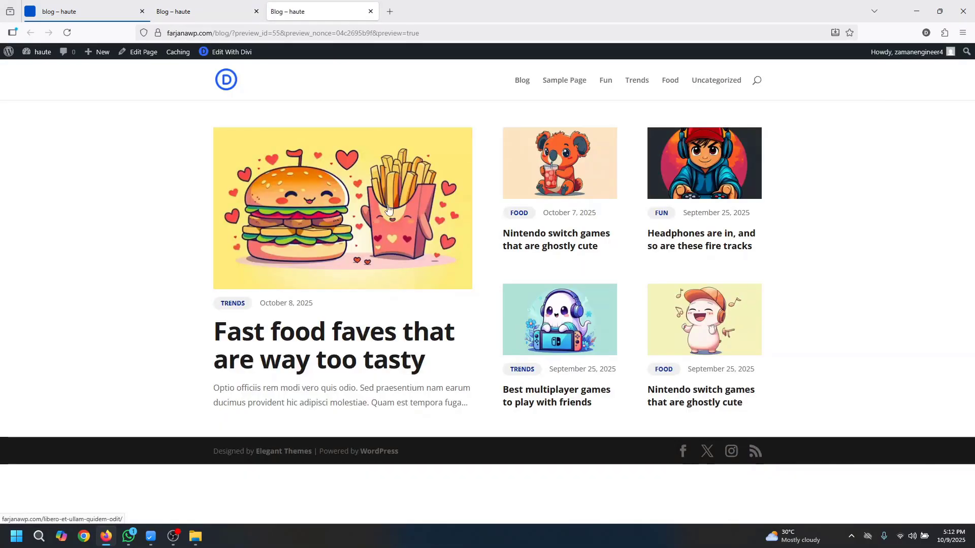
{"action": "left_click", "coordinate": [389, 209]}
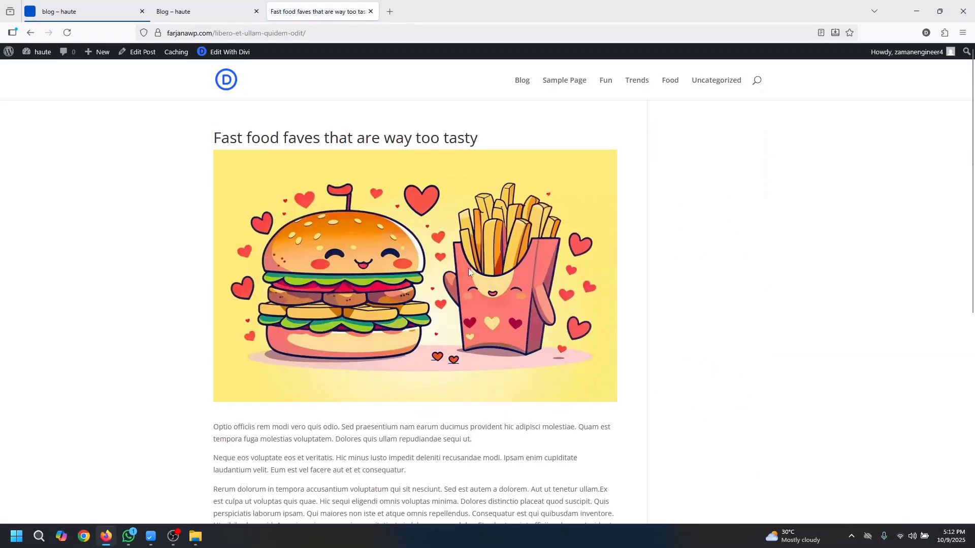
{"action": "left_click", "coordinate": [30, 32]}
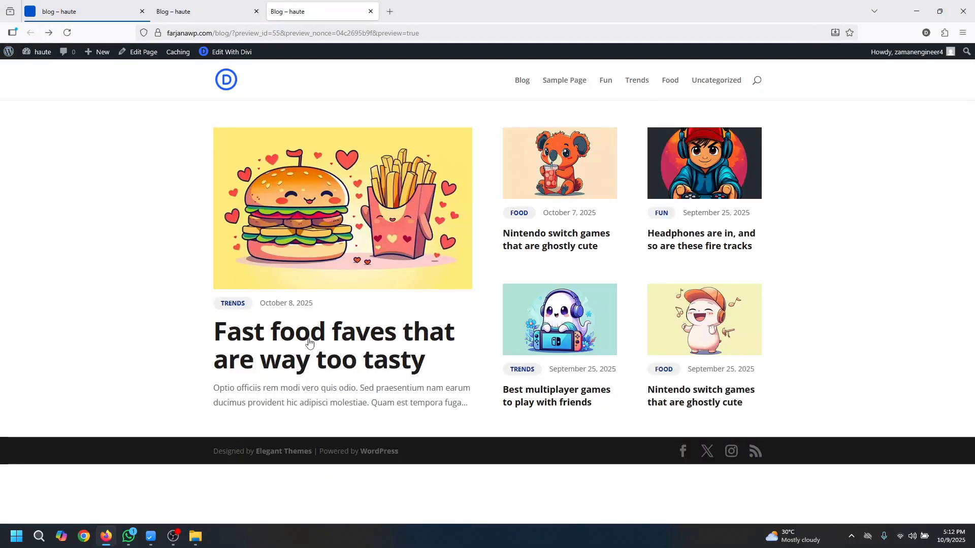
{"action": "left_click", "coordinate": [313, 341]}
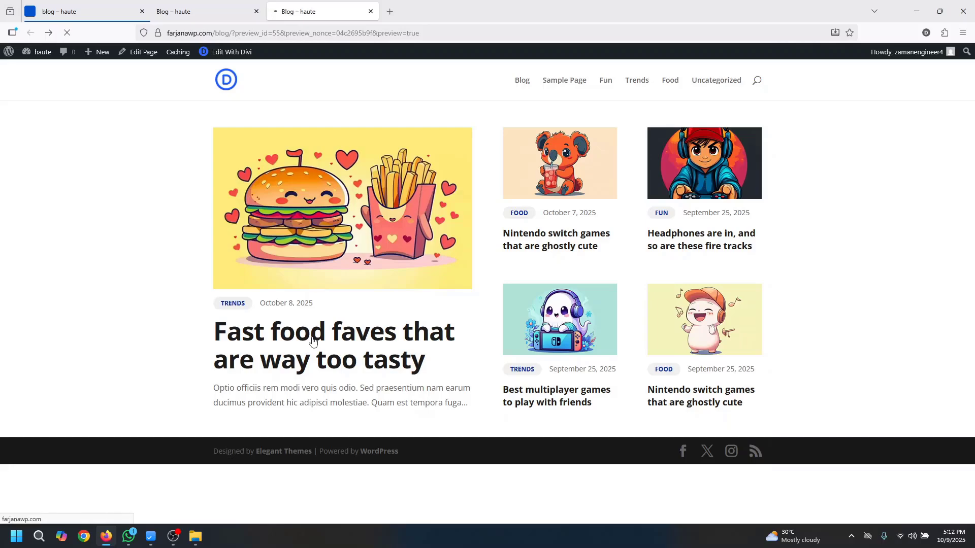
{"action": "left_click", "coordinate": [30, 32]}
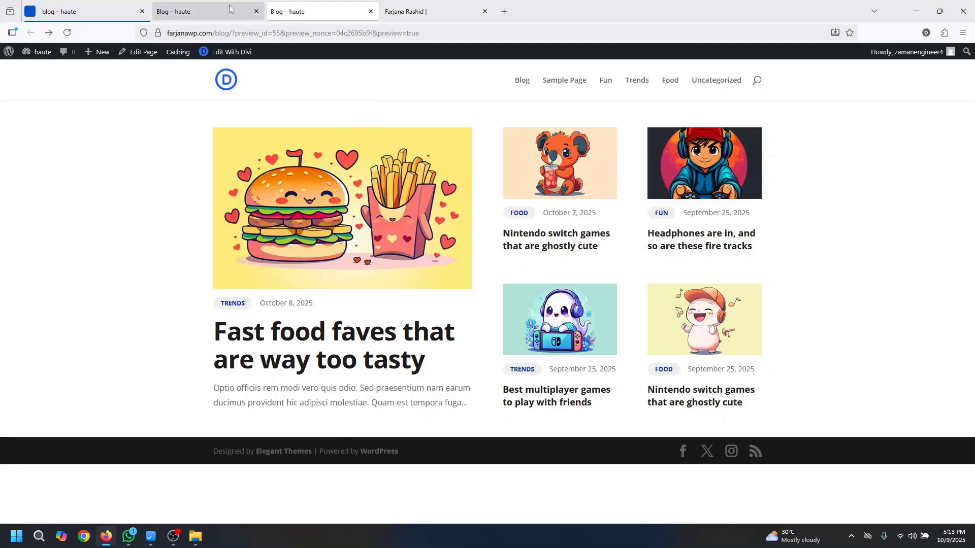
Set the blog section's top and bottom margins to 60 px, save the page and preview it
{"action": "left_click", "coordinate": [213, 11]}
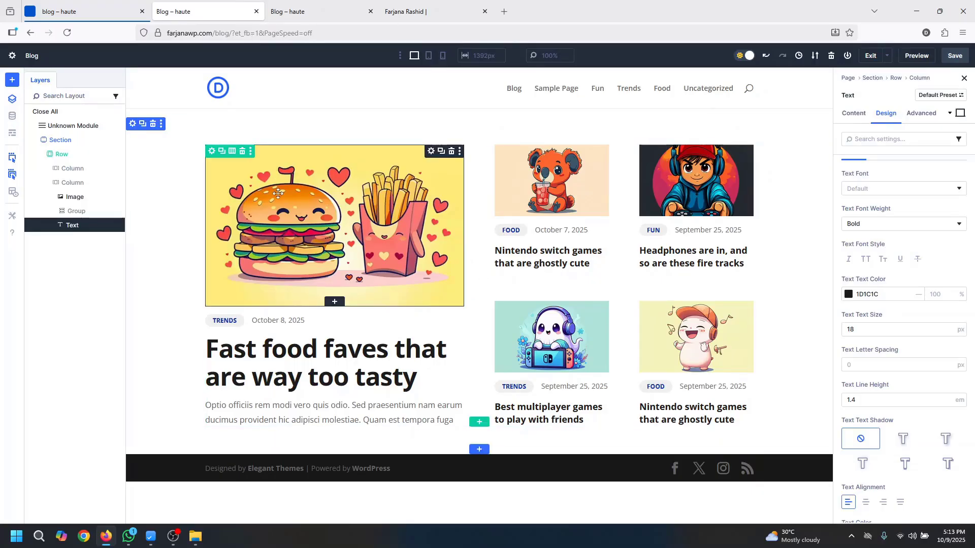
{"action": "left_click", "coordinate": [132, 124]}
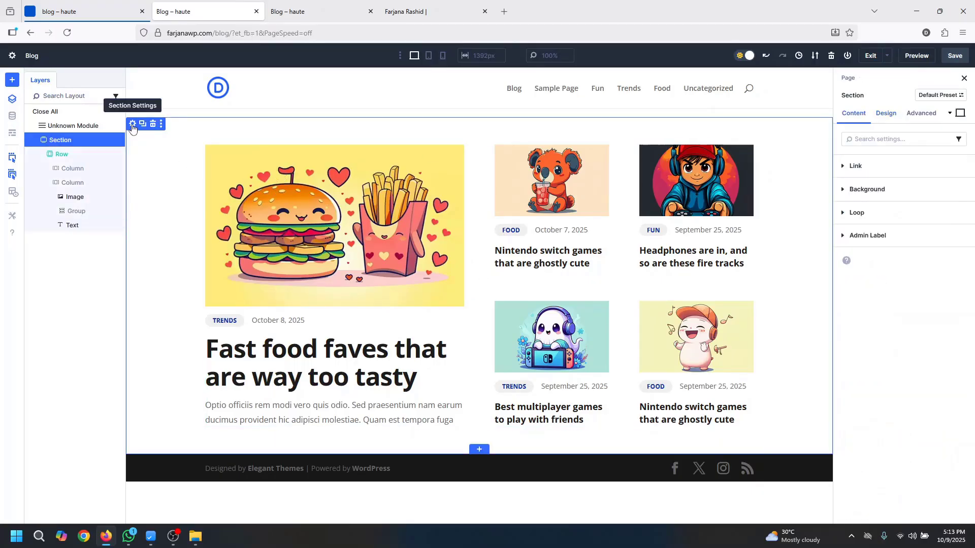
{"action": "left_click", "coordinate": [895, 117]}
{"action": "left_click", "coordinate": [869, 169]}
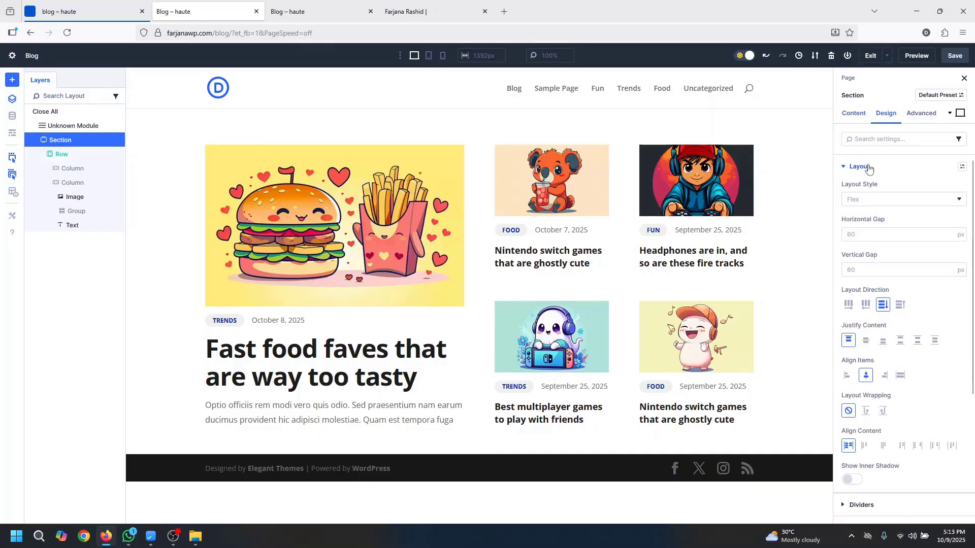
{"action": "scroll", "coordinate": [873, 233], "scroll_direction": "down", "scroll_amount": 2}
{"action": "left_click", "coordinate": [880, 456]}
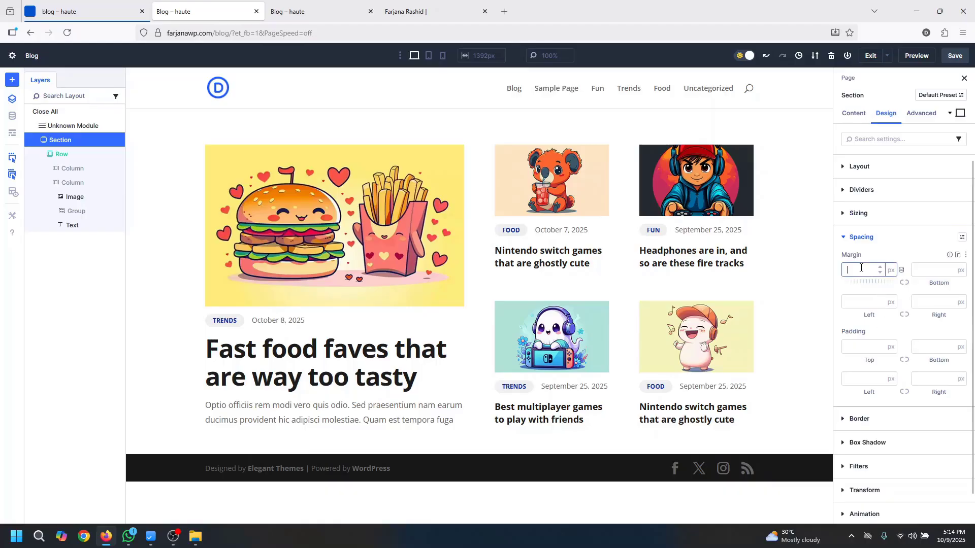
{"action": "type", "text": "60"}
{"action": "left_click", "coordinate": [956, 57]}
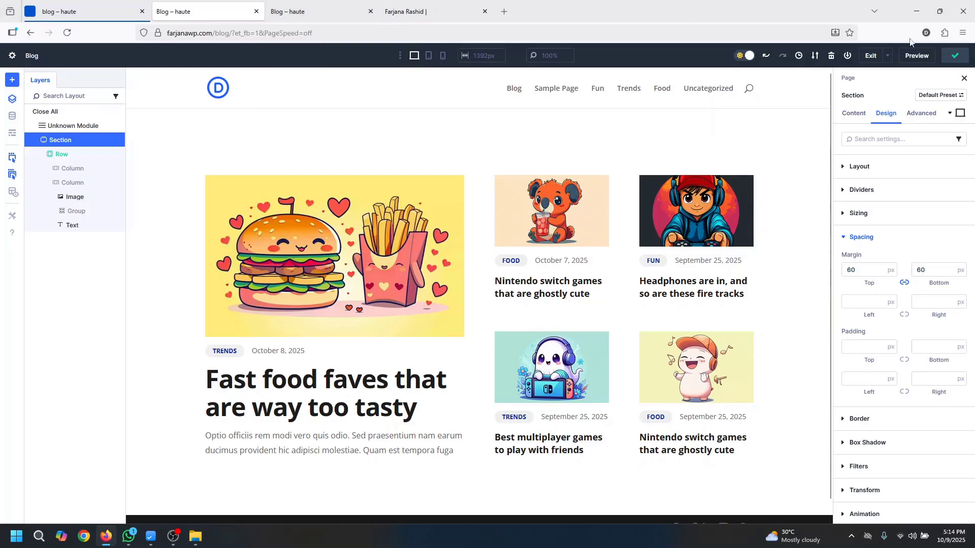
{"action": "left_click", "coordinate": [917, 56]}
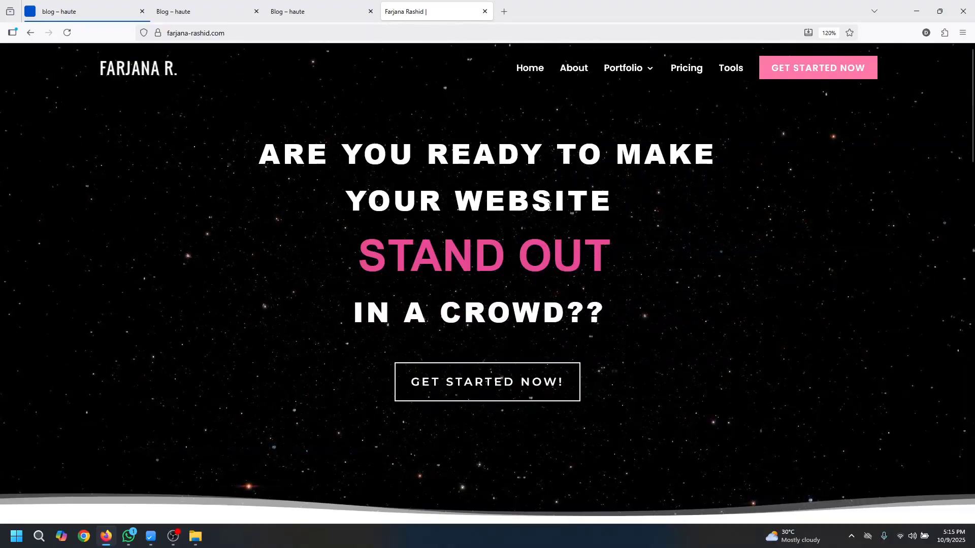
Open the project booking page on the web designer's own site and view its inquiry form
{"action": "left_click", "coordinate": [774, 73]}
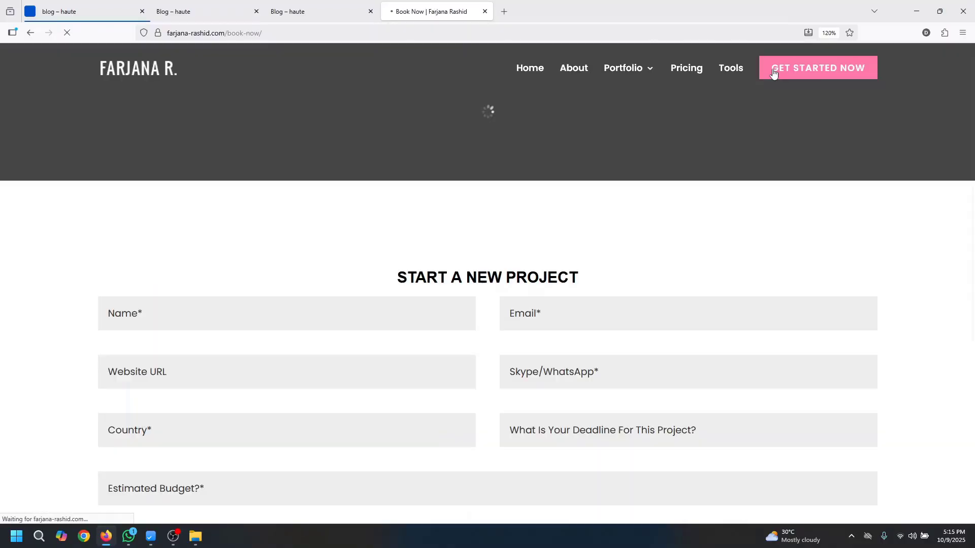
{"action": "mouse_move", "coordinate": [973, 99]}
{"action": "left_mouse_down"}
{"action": "mouse_move", "coordinate": [974, 294]}
{"action": "mouse_move", "coordinate": [973, 105]}
{"action": "left_mouse_up"}
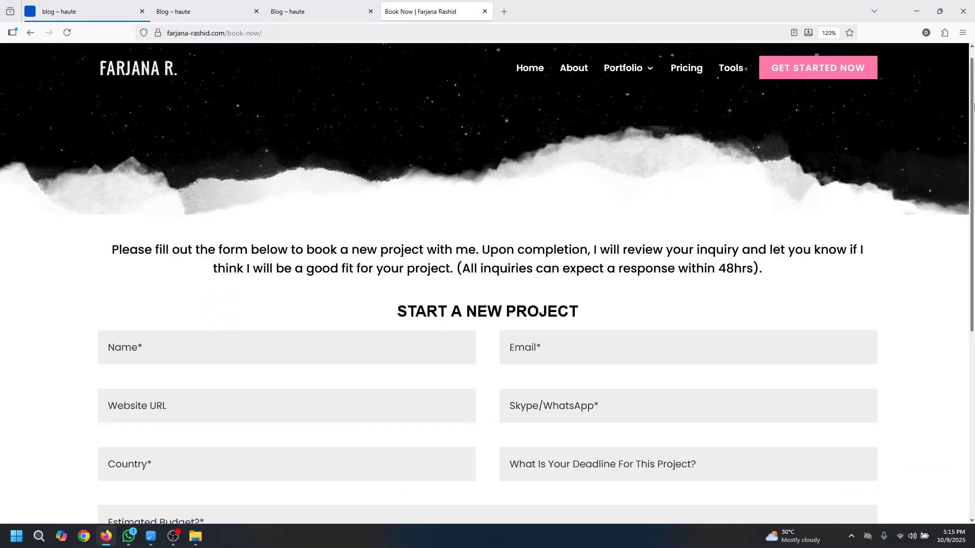